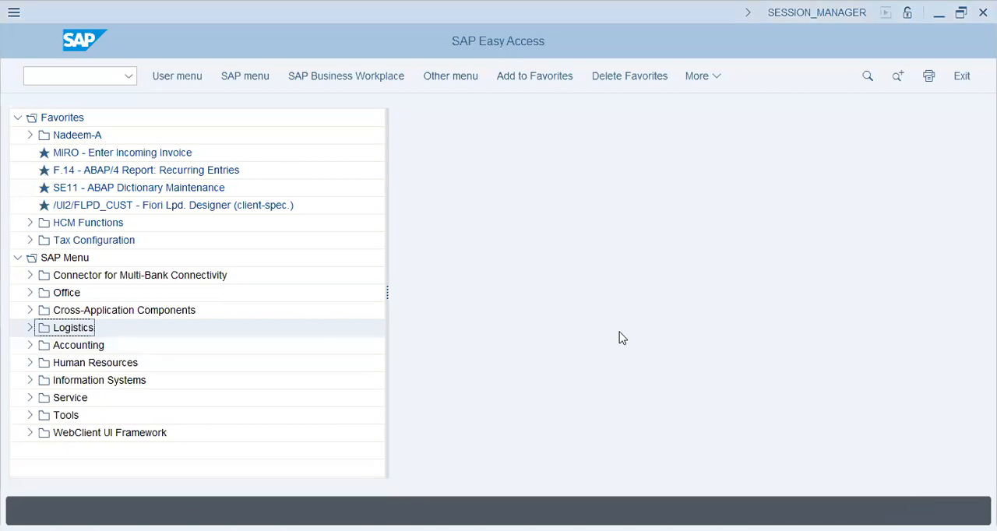
- Bring up a blank Notepad document in a narrower window and enter the heading MM/EWM
{"action": "left_click", "coordinate": [76, 229]}
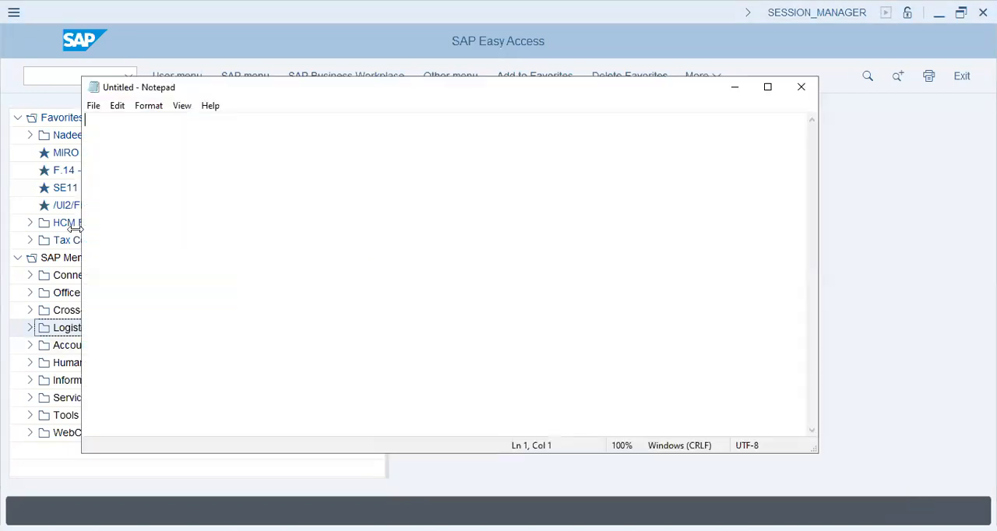
{"action": "left_click_drag", "start_coordinate": [75, 229], "coordinate": [527, 226]}
{"action": "type", "text": "mm"}
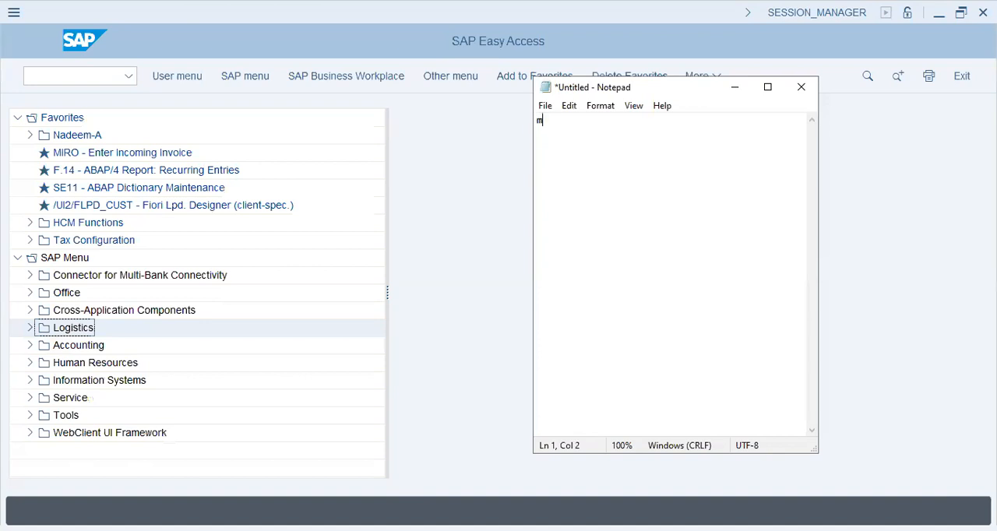
{"action": "key", "text": "BackSpace"}
{"action": "key", "text": "BackSpace"}
{"action": "type", "text": "MM/WW"}
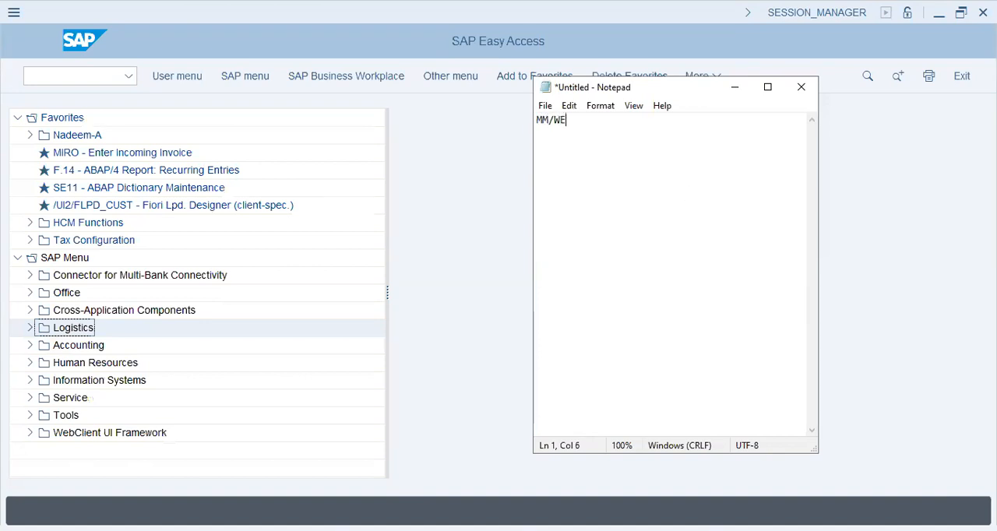
{"action": "key", "text": "BackSpace"}
{"action": "key", "text": "BackSpace"}
{"action": "type", "text": "EWM"}
- Leave a blank line below the heading and add the indented entry "Enterprise Structure"
{"action": "key", "text": "Return"}
{"action": "key", "text": "Return"}
{"action": "key", "text": "Tab"}
{"action": "type", "text": "Material"}
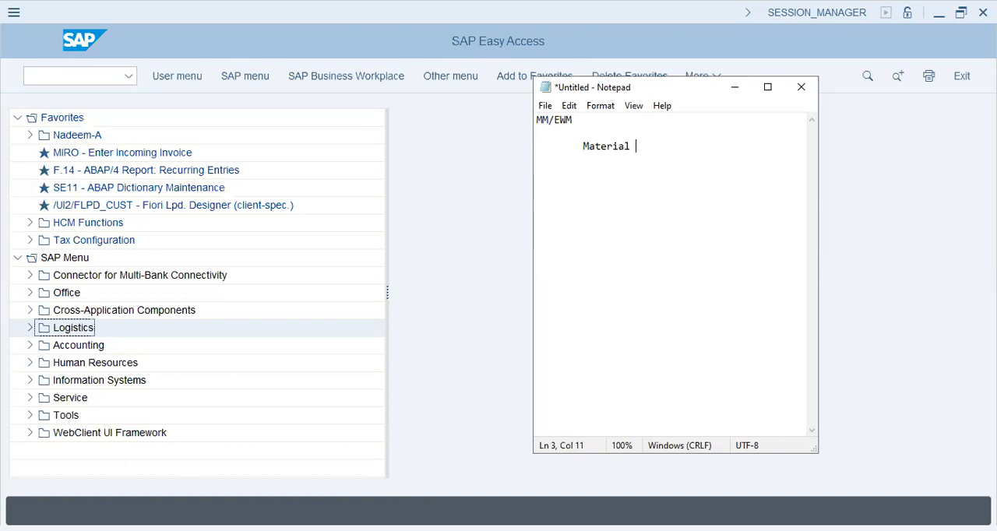
{"action": "key", "text": "BackSpace"}
{"action": "key", "text": "BackSpace"}
{"action": "key", "text": "BackSpace"}
{"action": "key", "text": "BackSpace"}
{"action": "key", "text": "BackSpace"}
{"action": "key", "text": "BackSpace"}
{"action": "key", "text": "BackSpace"}
{"action": "key", "text": "BackSpace"}
{"action": "key", "text": "BackSpace"}
{"action": "type", "text": "Enterprise Structure"}
{"action": "key", "text": "Return"}
- Add the indented entry "Material types" below Enterprise Structure
{"action": "key", "text": "Tab"}
{"action": "type", "text": "Material tpe"}
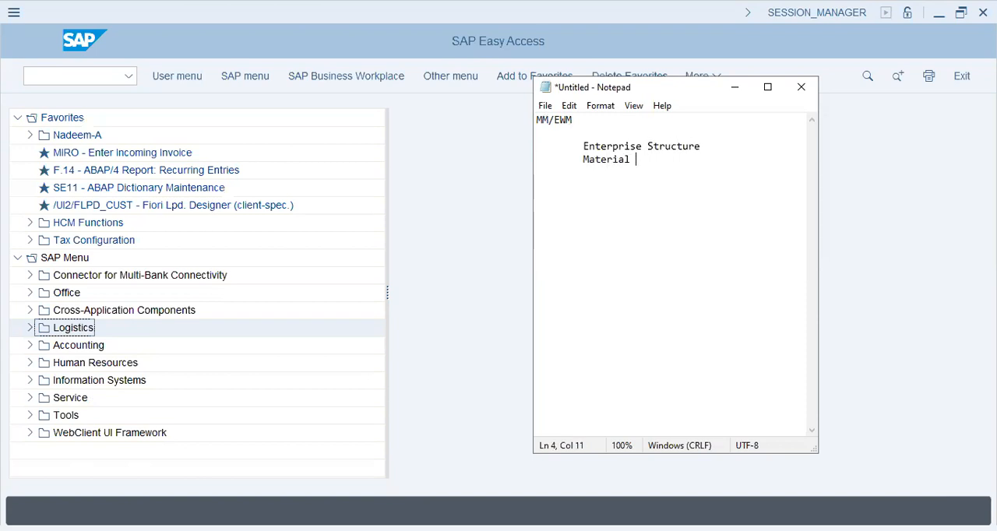
{"action": "key", "text": "BackSpace"}
{"action": "key", "text": "BackSpace"}
{"action": "type", "text": "ypes"}
{"action": "key", "text": "Return"}
{"action": "key", "text": "Up"}
{"action": "key", "text": "Down"}
- Add the indented entry "Material Groups" below Material types
{"action": "type", "text": "Maerial"}
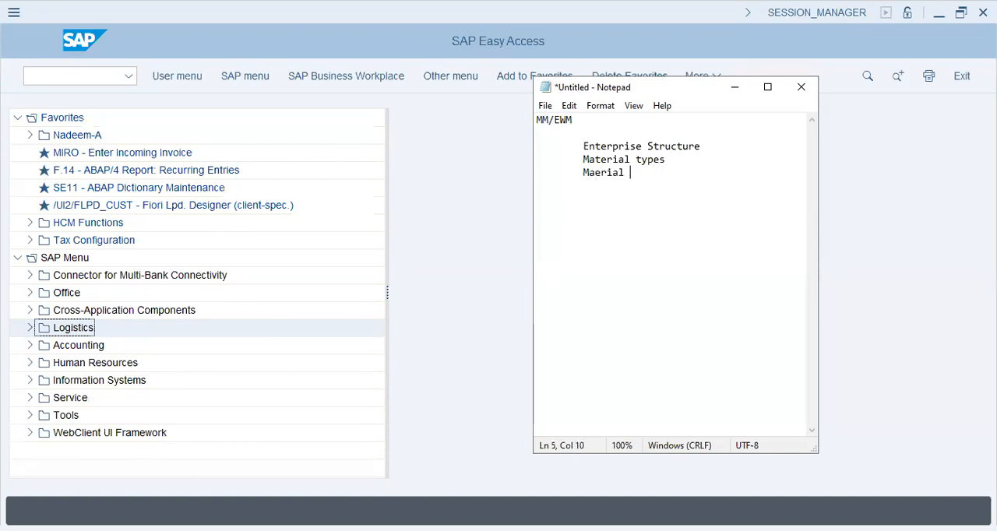
{"action": "key", "text": "BackSpace"}
{"action": "key", "text": "BackSpace"}
{"action": "key", "text": "BackSpace"}
{"action": "key", "text": "BackSpace"}
{"action": "key", "text": "BackSpace"}
{"action": "type", "text": "terial Grop"}
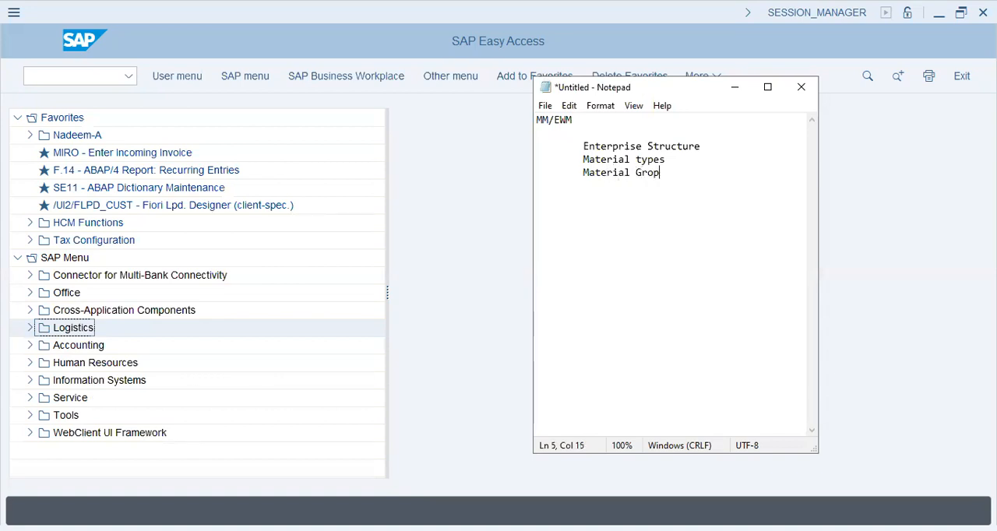
{"action": "key", "text": "Left"}
{"action": "type", "text": "u"}
{"action": "key", "text": "End"}
{"action": "key", "text": "Return"}
- Extend the indented list with the entries "Purch. Groups" and "Material Master"
{"action": "key", "text": "Tab"}
{"action": "type", "text": "Purch. Groups"}
{"action": "key", "text": "Return"}
{"action": "key", "text": "Tab"}
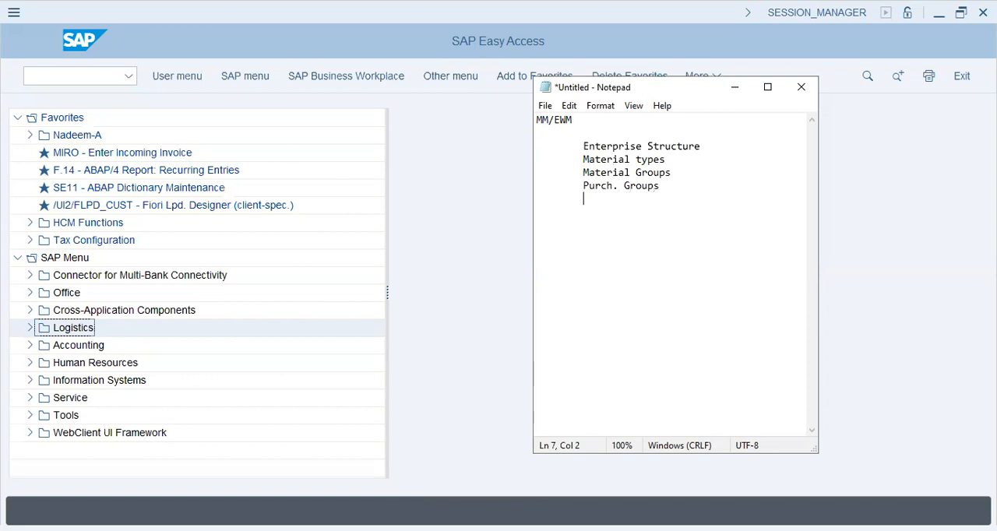
{"action": "type", "text": "Val"}
{"action": "key", "text": "BackSpace"}
{"action": "key", "text": "BackSpace"}
{"action": "key", "text": "BackSpace"}
{"action": "type", "text": "Material Master"}
{"action": "key", "text": "Return"}
- Close the first section with a dashed separator line below Material Master, followed by a blank line
{"action": "key", "text": "Tab"}
{"action": "type", "text": "----------------"}
{"action": "key", "text": "Return"}
{"action": "key", "text": "Tab"}
{"action": "key", "text": "Return"}
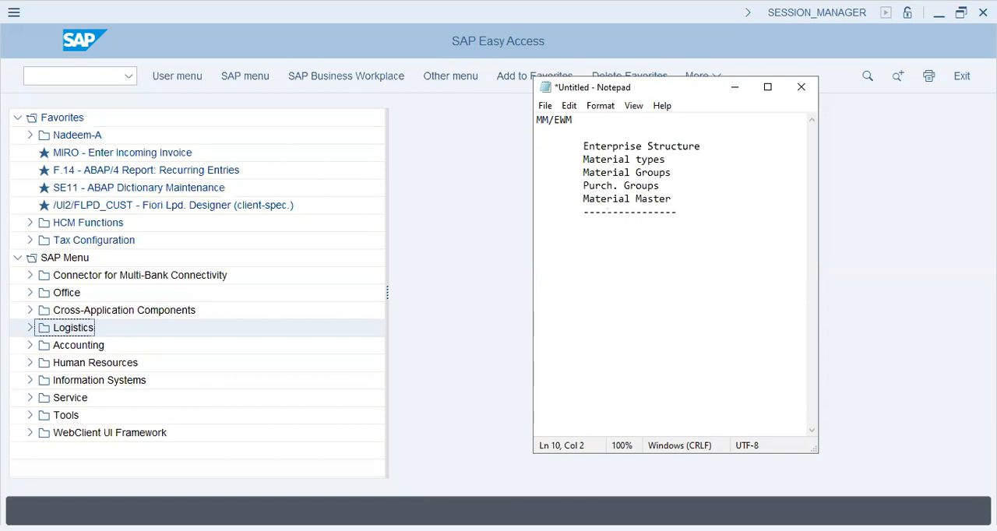
{"action": "type", "text": "RFQ -"}
- Start the second section with the indented heading "Config"
{"action": "key", "text": "BackSpace"}
{"action": "key", "text": "BackSpace"}
{"action": "key", "text": "BackSpace"}
{"action": "key", "text": "BackSpace"}
{"action": "key", "text": "BackSpace"}
{"action": "type", "text": "Config"}
{"action": "key", "text": "Return"}
{"action": "type", "text": "RFQ"}
- List "RFQ" and "Quotation" as entries under the Config heading
{"action": "key", "text": "BackSpace"}
{"action": "type", "text": "Q"}
{"action": "key", "text": "Return"}
{"action": "key", "text": "Tab"}
{"action": "type", "text": "Quotation"}
{"action": "key", "text": "Return"}
- Add the entries "Source Listing" and "Contract Agreement" below Quotation in the Config section
{"action": "key", "text": "Tab"}
{"action": "type", "text": "Source Listing"}
{"action": "key", "text": "Return"}
{"action": "key", "text": "Tab"}
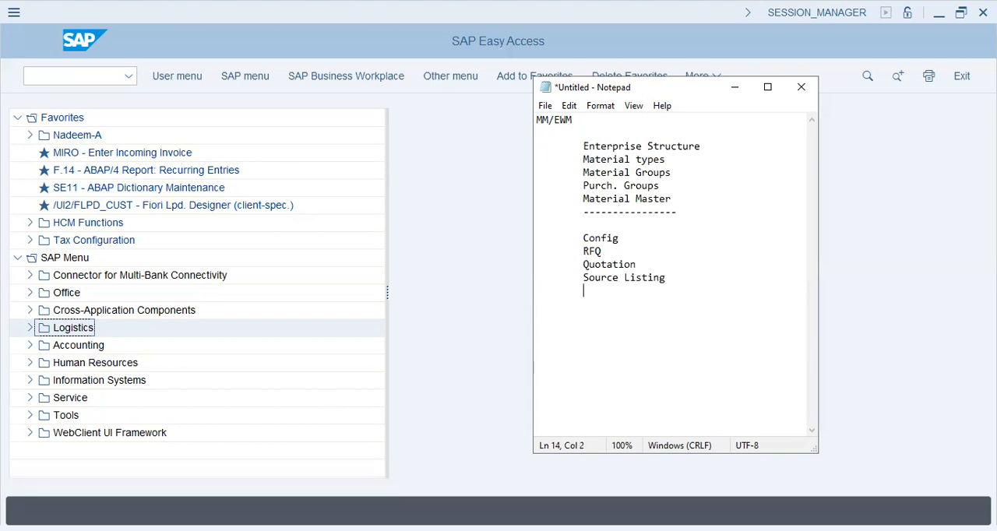
{"action": "type", "text": "Contract Agreement"}
{"action": "key", "text": "Return"}
- Add an indented "Front-end" heading with blank lines between it and Contract Agreement
{"action": "key", "text": "Tab"}
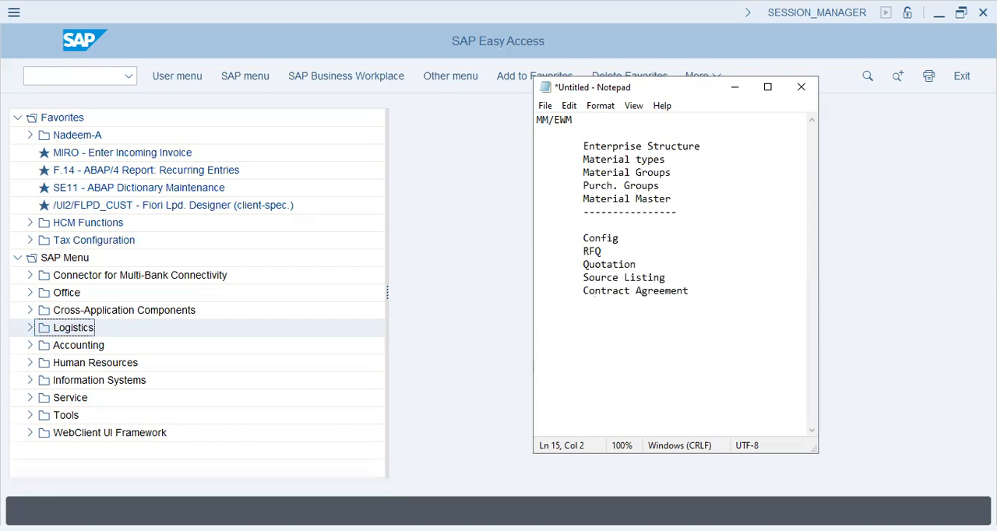
{"action": "type", "text": "Front-end"}
{"action": "key", "text": "Return"}
{"action": "key", "text": "Tab"}
{"action": "key", "text": "Return"}
- Add the entries "PR", "PO" and "GRN" to the Config section below Contract Agreement
{"action": "key", "text": "Tab"}
{"action": "key", "text": "Up"}
{"action": "type", "text": "PR"}
{"action": "key", "text": "Return"}
{"action": "key", "text": "Tab"}
{"action": "type", "text": "PO"}
{"action": "key", "text": "Return"}
{"action": "key", "text": "Tab"}
{"action": "type", "text": "GRN"}
{"action": "key", "text": "Return"}
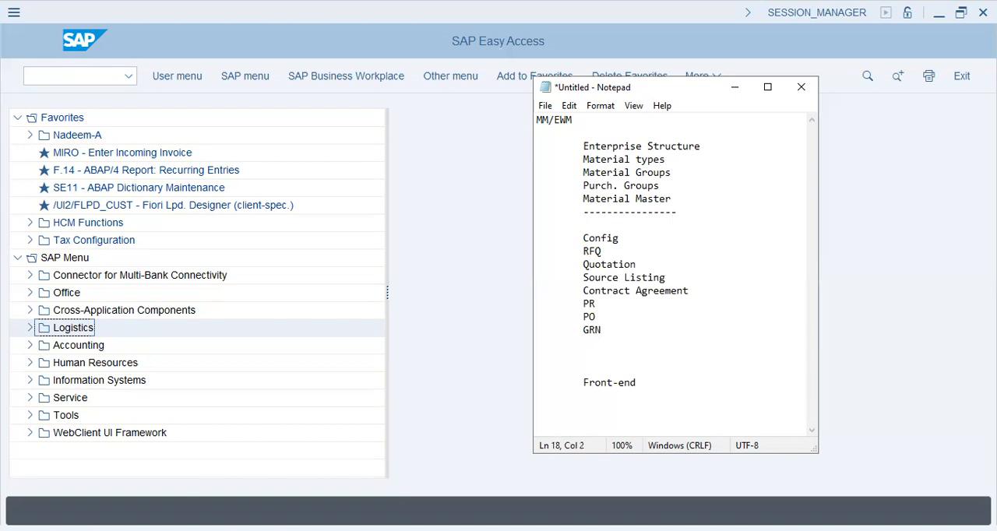
- Add the entry "FI-MM - integration of GR/IR" at the end of the Config section
{"action": "type", "text": "FI-MM - integration of "}
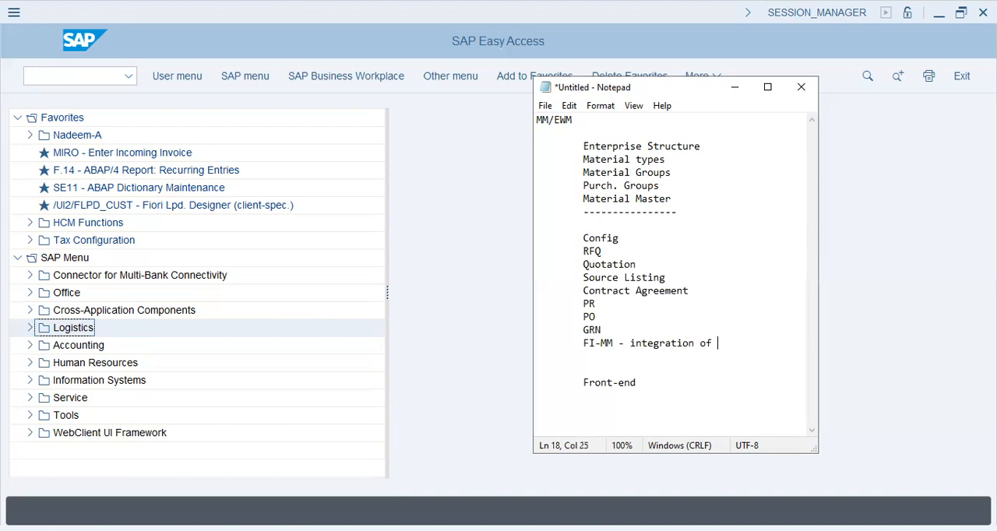
{"action": "type", "text": "GR/IR"}
{"action": "key", "text": "Return"}
{"action": "key", "text": "Tab"}
- List "Source Listing", "RFQ" and "Quotation" under the Front-end heading
{"action": "key", "text": "Right"}
{"action": "key", "text": "Right"}
{"action": "key", "text": "Right"}
{"action": "key", "text": "Right"}
{"action": "key", "text": "Right"}
{"action": "key", "text": "Right"}
{"action": "key", "text": "Right"}
{"action": "key", "text": "Right"}
{"action": "type", "text": "Source Listing"}
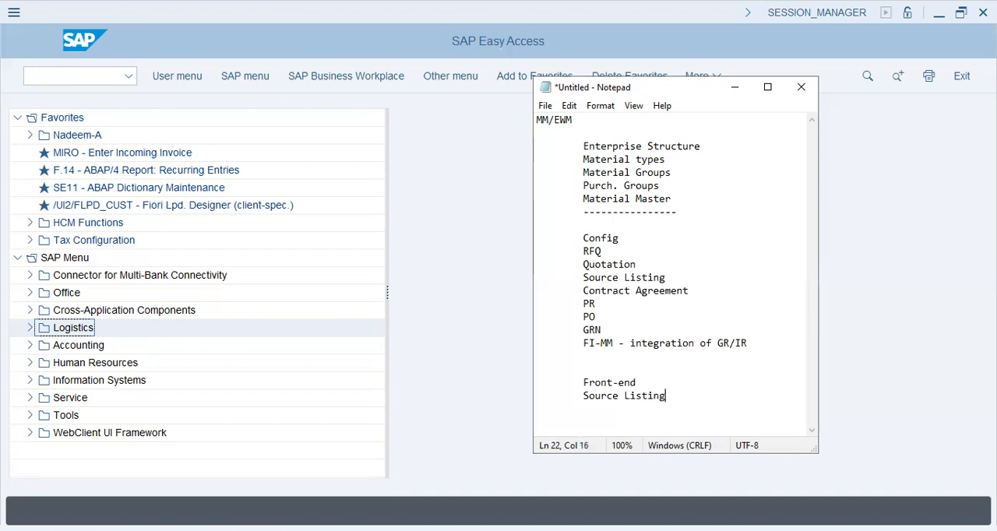
{"action": "key", "text": "Return"}
{"action": "key", "text": "Tab"}
{"action": "type", "text": "RFQ"}
{"action": "key", "text": "Return"}
{"action": "key", "text": "Tab"}
{"action": "type", "text": "Quotation"}
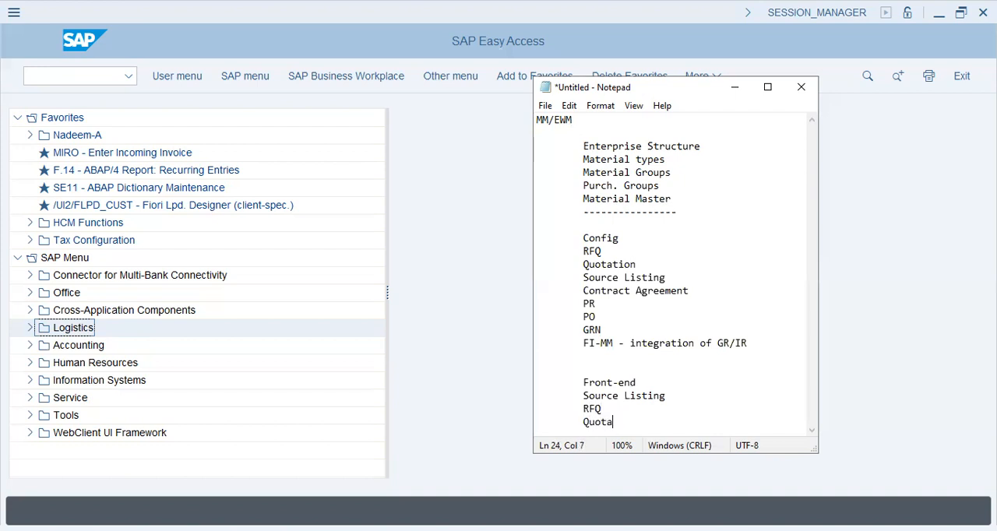
{"action": "key", "text": "Return"}
- Add the entries "PR" and "PO" below Quotation in the Front-end section
{"action": "key", "text": "Tab"}
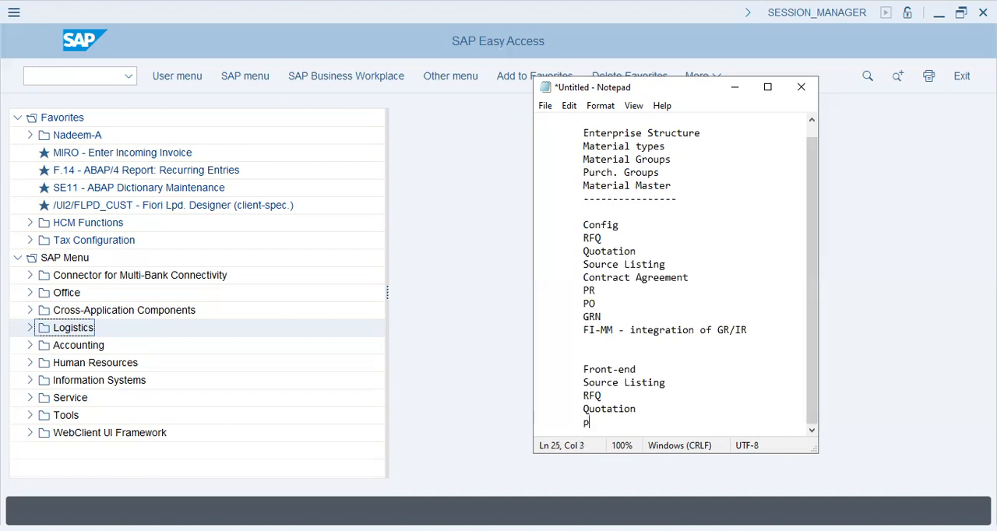
{"action": "type", "text": "PR"}
{"action": "key", "text": "Return"}
{"action": "key", "text": "Tab"}
{"action": "type", "text": "PO"}
{"action": "key", "text": "Return"}
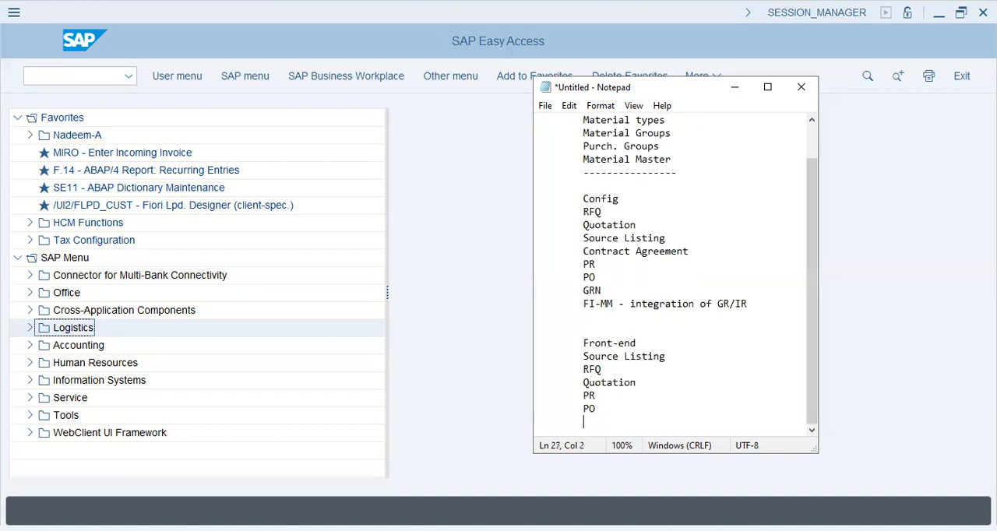
- Delete the GRN entry from the Config section
{"action": "key", "text": "Up"}
{"action": "key", "text": "Up"}
{"action": "key", "text": "Up"}
{"action": "key", "text": "Up"}
{"action": "key", "text": "Up"}
{"action": "key", "text": "Up"}
{"action": "key", "text": "Up"}
{"action": "key", "text": "Up"}
{"action": "key", "text": "shift+Right"}
{"action": "key", "text": "shift+Right"}
{"action": "key", "text": "shift+Right"}
{"action": "key", "text": "Delete"}
{"action": "key", "text": "Down"}
- Add the entries "GRN" and "FI-MM reconciliation" below PO in the Front-end section
{"action": "type", "text": "GRN"}
{"action": "key", "text": "Return"}
{"action": "key", "text": "Tab"}
{"action": "type", "text": "FI-MM"}
{"action": "key", "text": "BackSpace"}
{"action": "key", "text": "BackSpace"}
{"action": "type", "text": "M"}
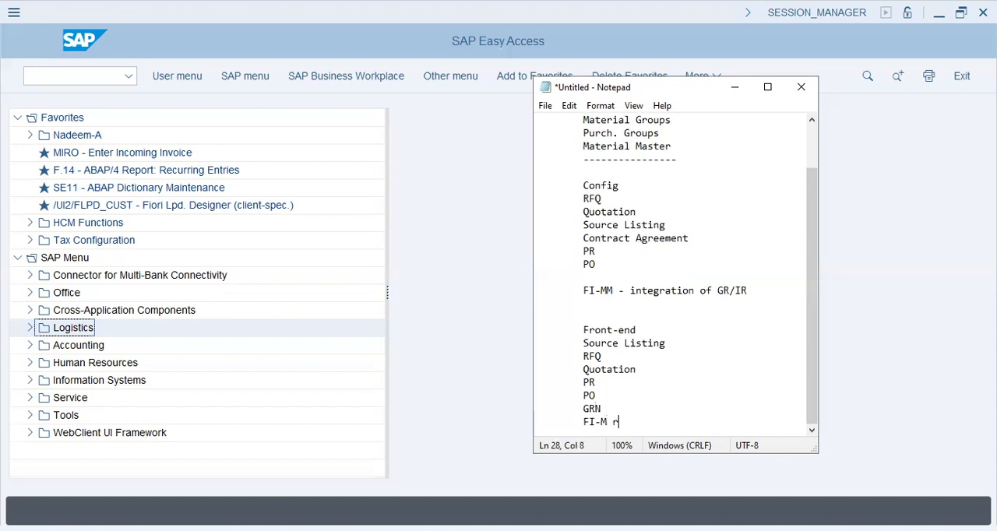
{"action": "key", "text": "BackSpace"}
{"action": "type", "text": "M reconciliation"}
{"action": "key", "text": "Return"}
- Add the entries "Inventory Movement" and "Inventory Checks" to the Front-end section
{"action": "key", "text": "Tab"}
{"action": "type", "text": "Inventory Movement"}
{"action": "key", "text": "Return"}
{"action": "key", "text": "Tab"}
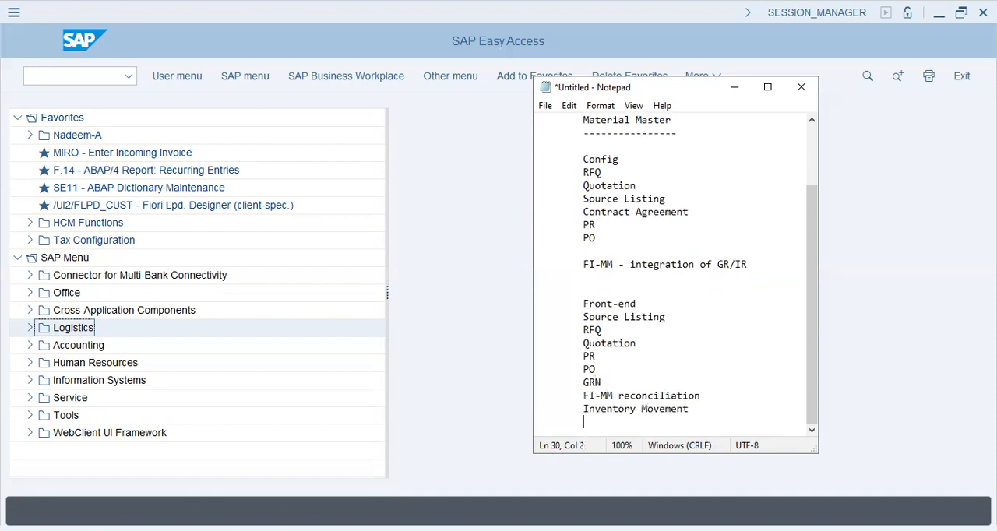
{"action": "type", "text": "Inventory Checks"}
{"action": "key", "text": "Return"}
{"action": "key", "text": "Tab"}
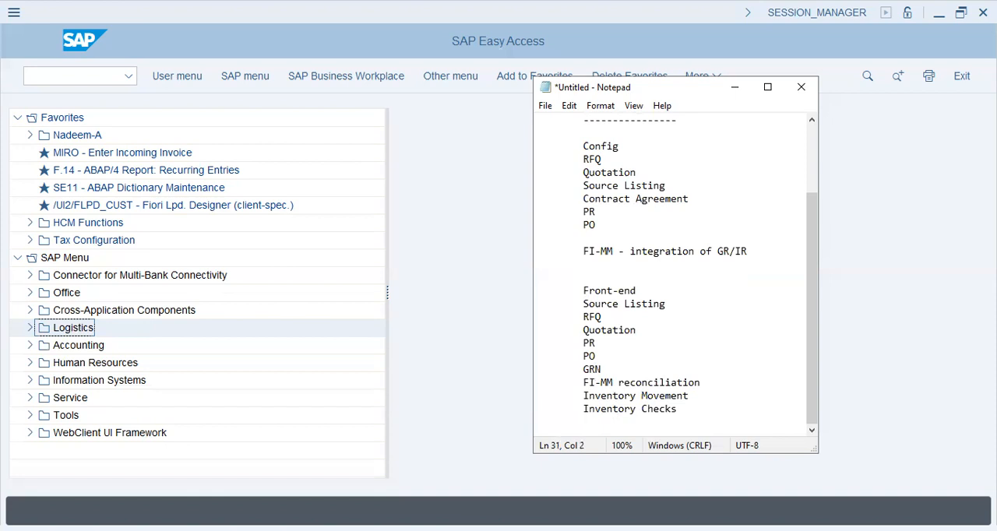
- Add a "Reports" entry and close the Front-end section with a dashed separator line
{"action": "type", "text": "Report"}
{"action": "key", "text": "BackSpace"}
{"action": "key", "text": "BackSpace"}
{"action": "type", "text": "rts"}
{"action": "key", "text": "Return"}
{"action": "key", "text": "Tab"}
{"action": "type", "text": "------------"}
{"action": "key", "text": "Return"}
{"action": "key", "text": "Tab"}
- Add the indented heading "EWM" below the Front-end section's separator line
{"action": "scroll", "coordinate": [627, 116], "scroll_direction": "up", "scroll_amount": 3}
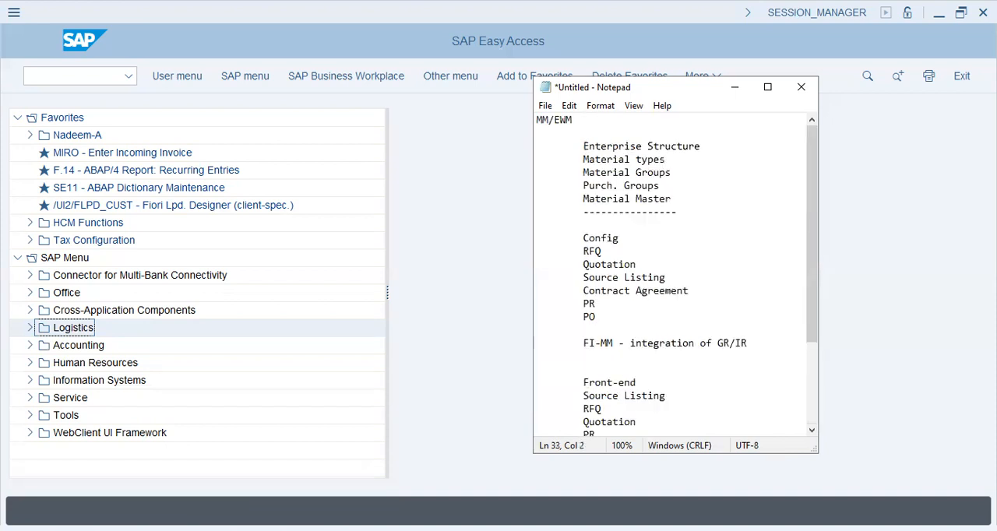
{"action": "scroll", "coordinate": [628, 117], "scroll_direction": "down", "scroll_amount": 3}
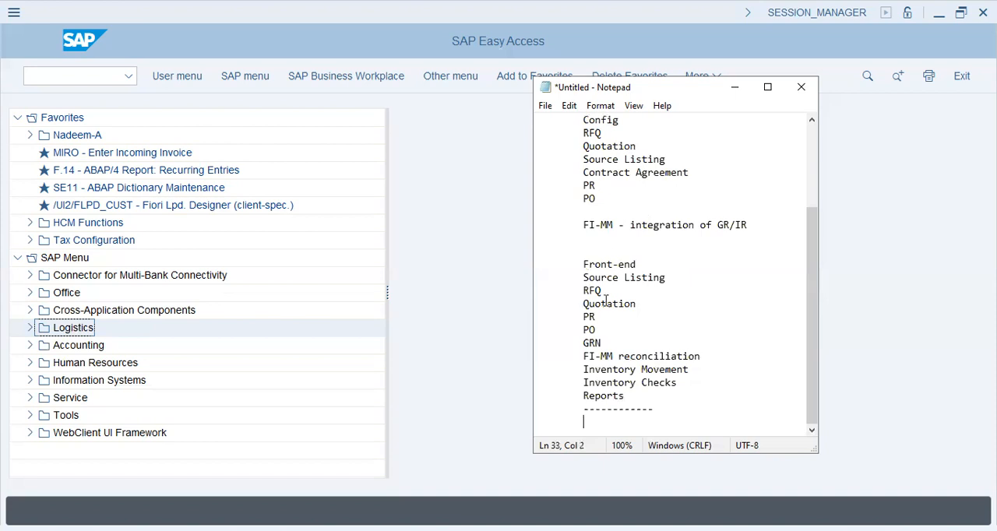
{"action": "type", "text": "EWM"}
{"action": "key", "text": "Return"}
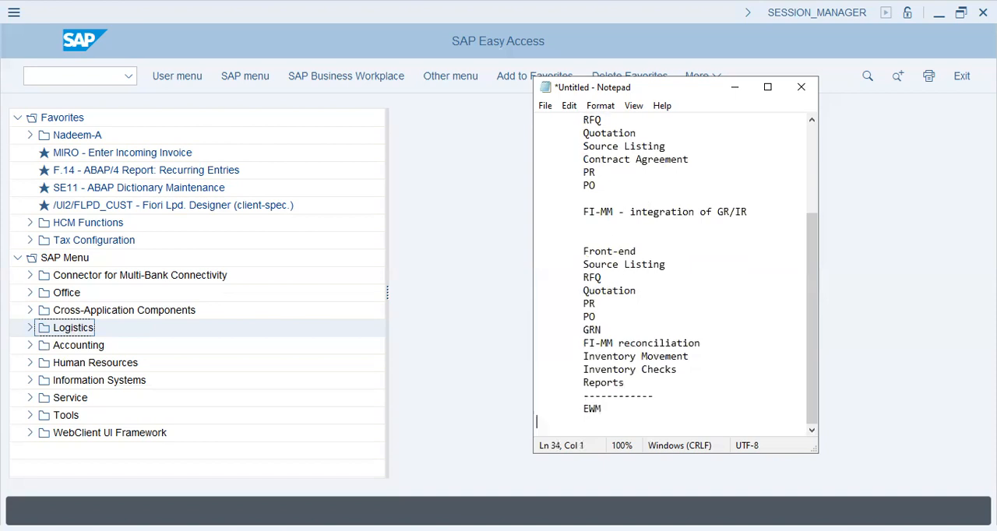
{"action": "key", "text": "Tab"}
- Go back to the first section of the outline and highlight the Material Master entry
{"action": "scroll", "coordinate": [612, 300], "scroll_direction": "up", "scroll_amount": 4}
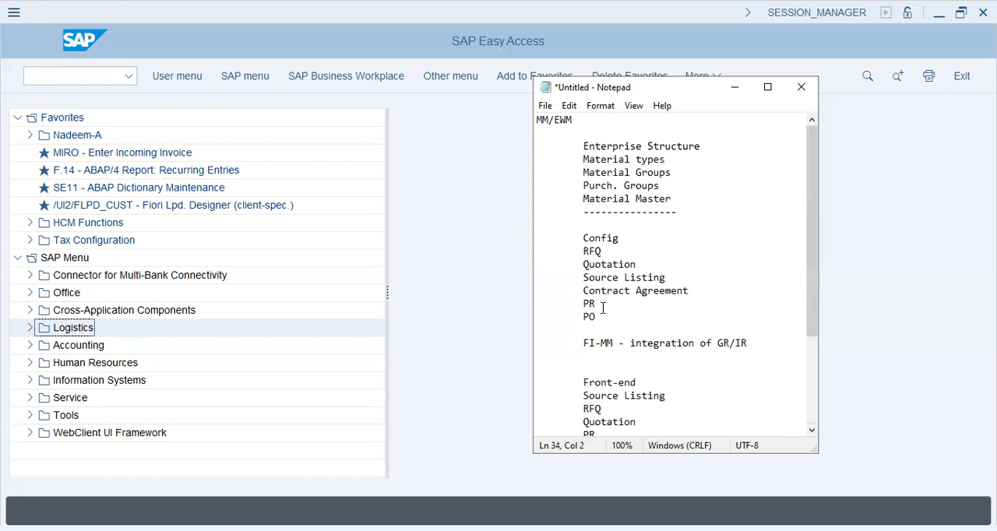
{"action": "left_click", "coordinate": [609, 145]}
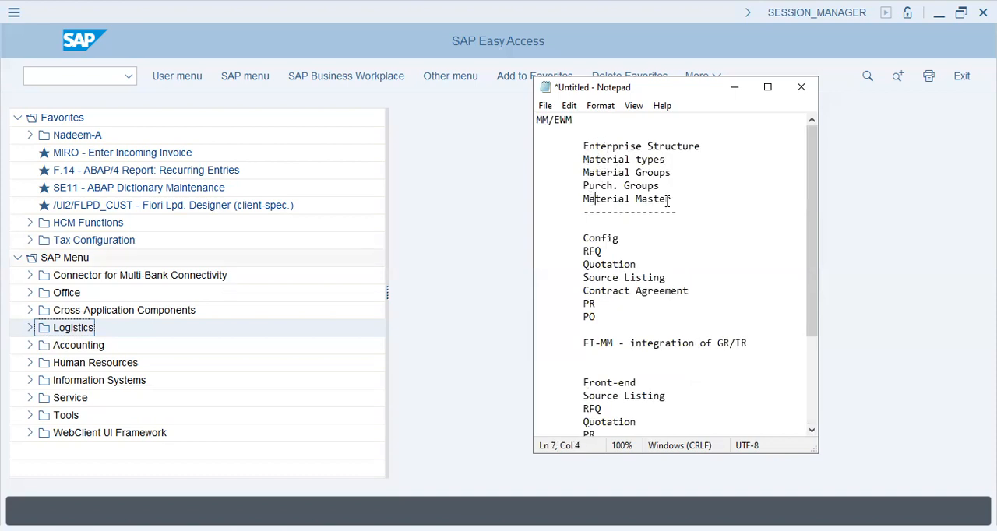
{"action": "left_click_drag", "start_coordinate": [668, 198], "coordinate": [580, 201]}
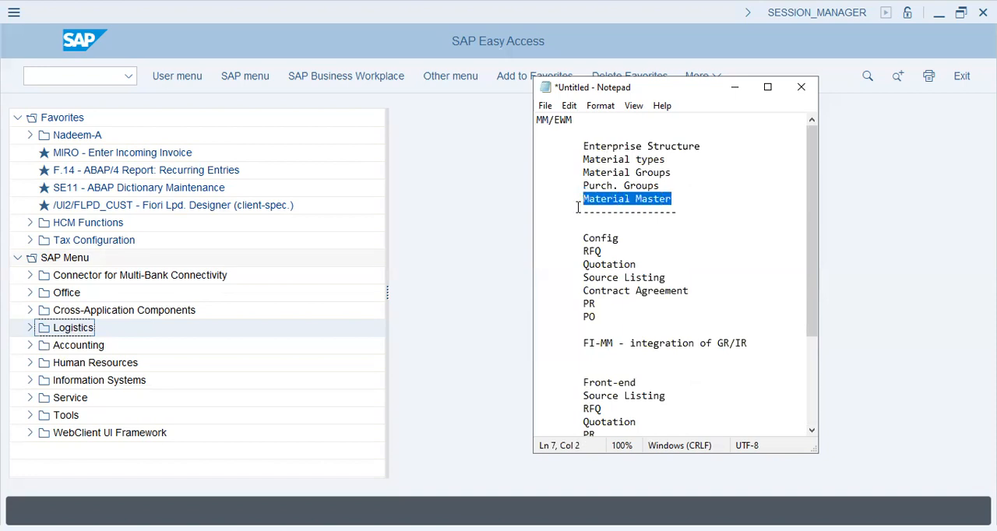
- Switch to SAP Easy Access and open MM01 through Logistics, Materials Management, Material Master, Material and Create (General)
{"action": "left_click", "coordinate": [573, 250]}
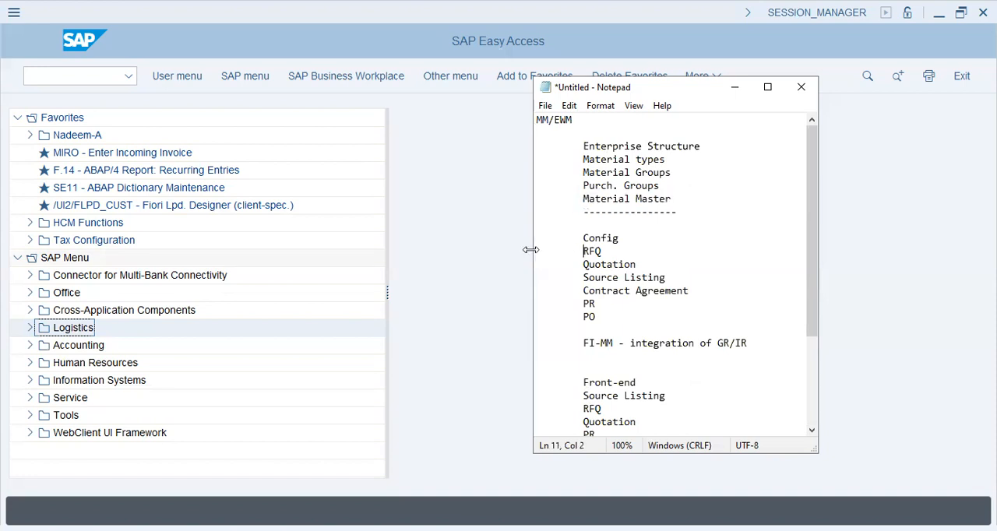
{"action": "left_click", "coordinate": [30, 328]}
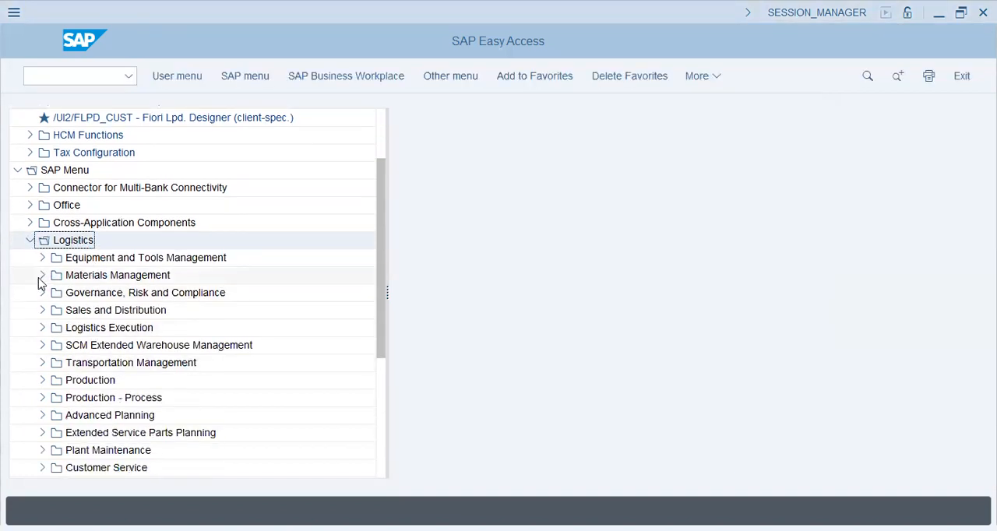
{"action": "left_click", "coordinate": [42, 276]}
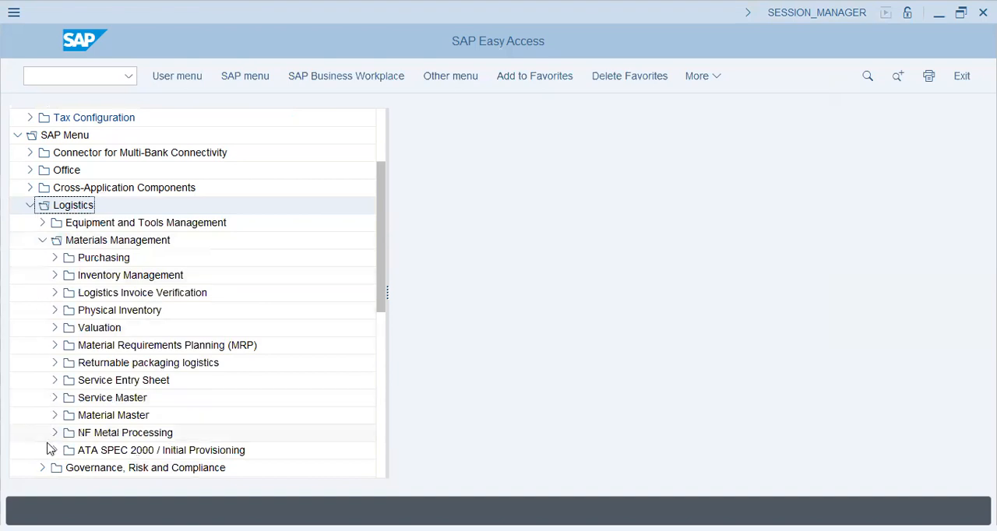
{"action": "left_click", "coordinate": [54, 415]}
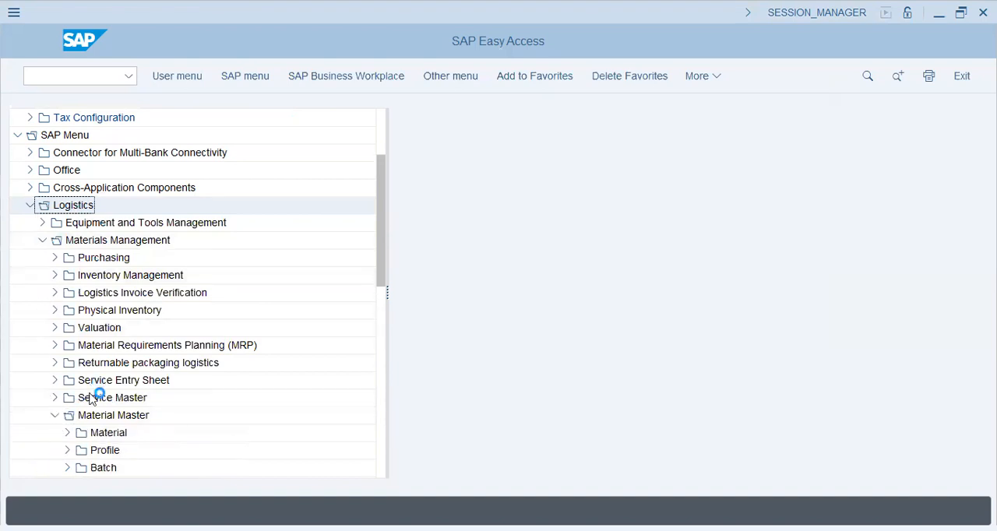
{"action": "left_click", "coordinate": [67, 433]}
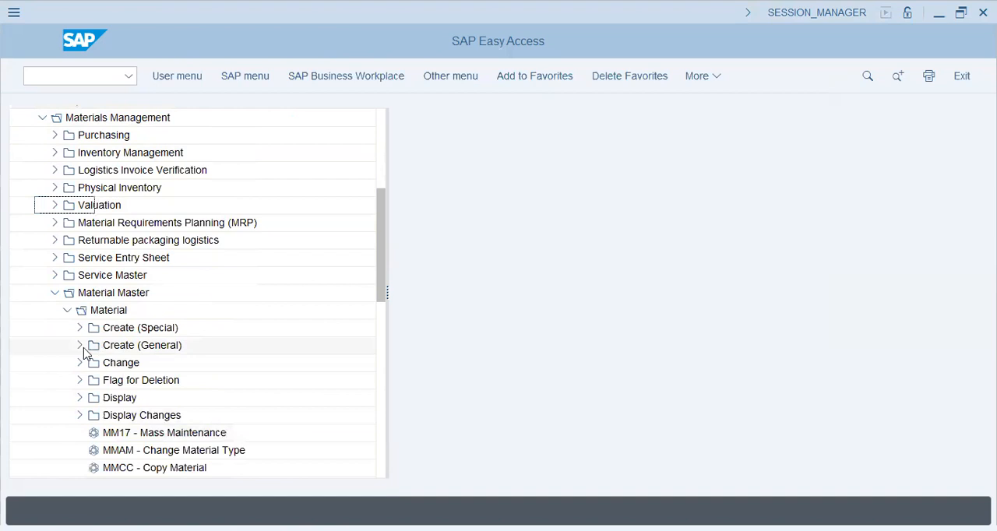
{"action": "left_click", "coordinate": [82, 348]}
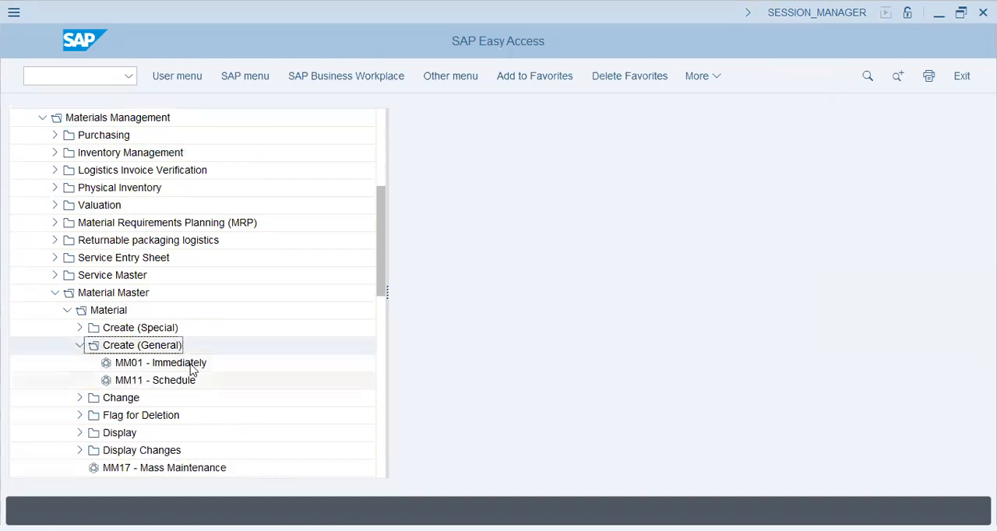
{"action": "double_click", "coordinate": [193, 363]}
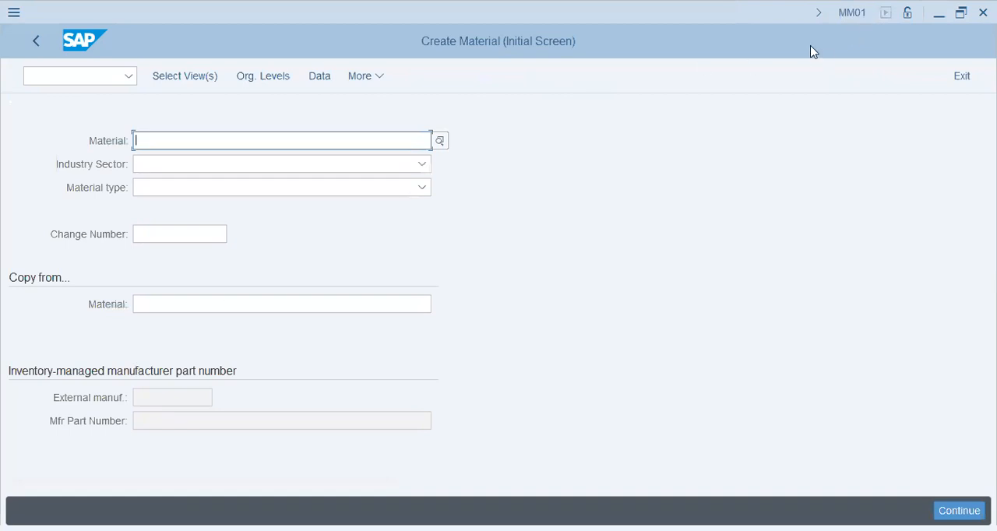
{"action": "left_click", "coordinate": [137, 159]}
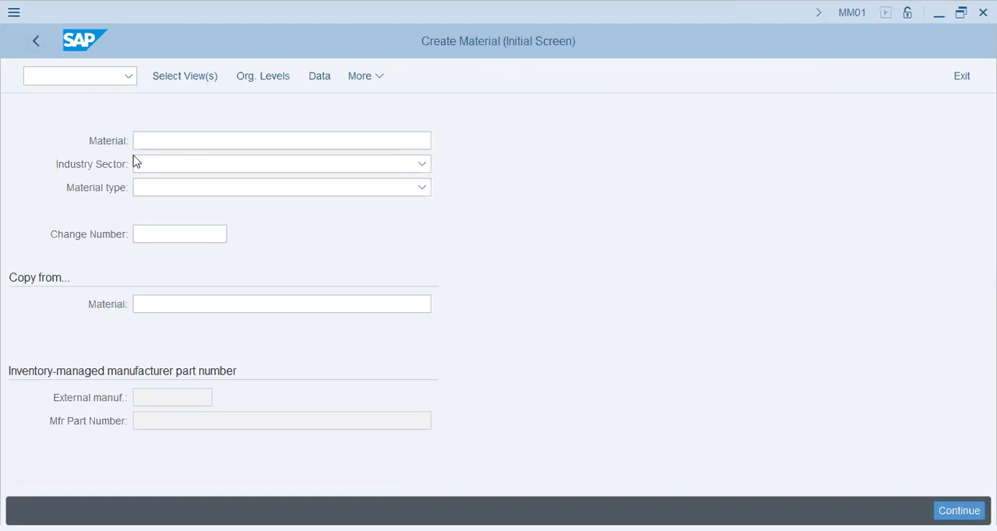
- Return to SAP Easy Access, collapse the Logistics folder and display the user menu instead of the SAP menu
{"action": "scroll", "coordinate": [175, 315], "scroll_direction": "up", "scroll_amount": 4}
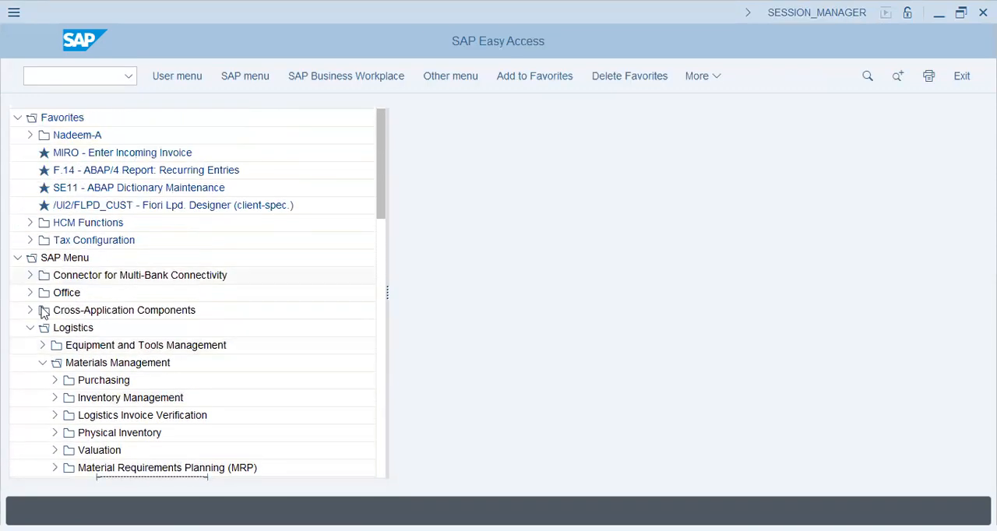
{"action": "left_click", "coordinate": [31, 327]}
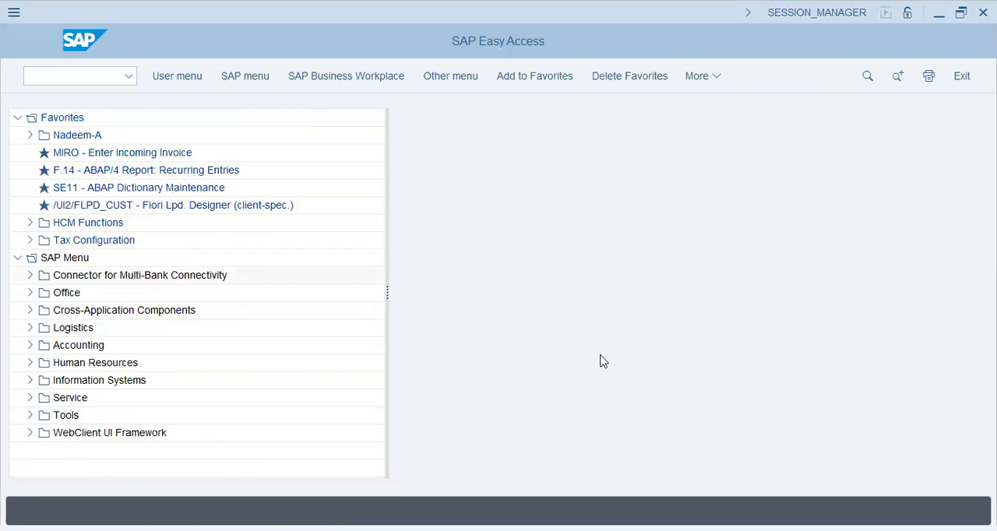
{"action": "left_click", "coordinate": [253, 77]}
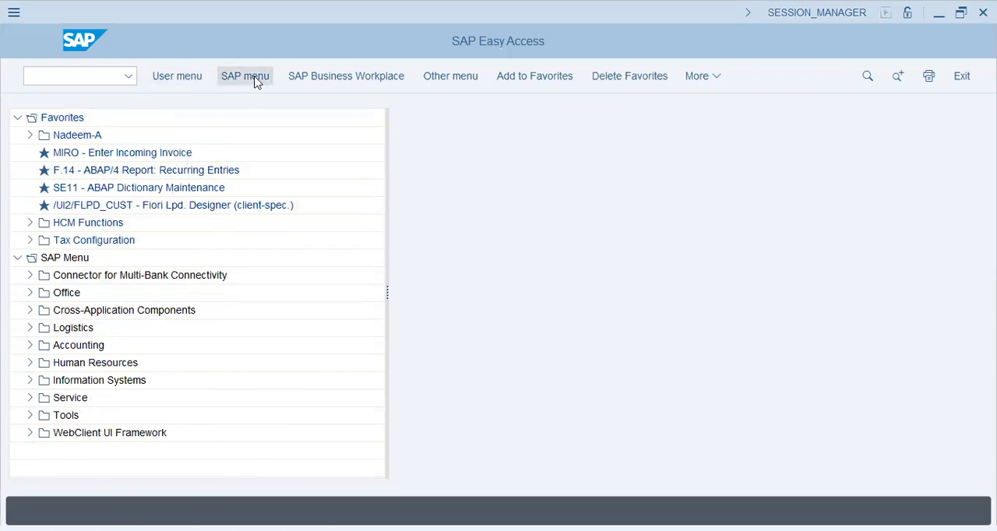
{"action": "left_click", "coordinate": [83, 435]}
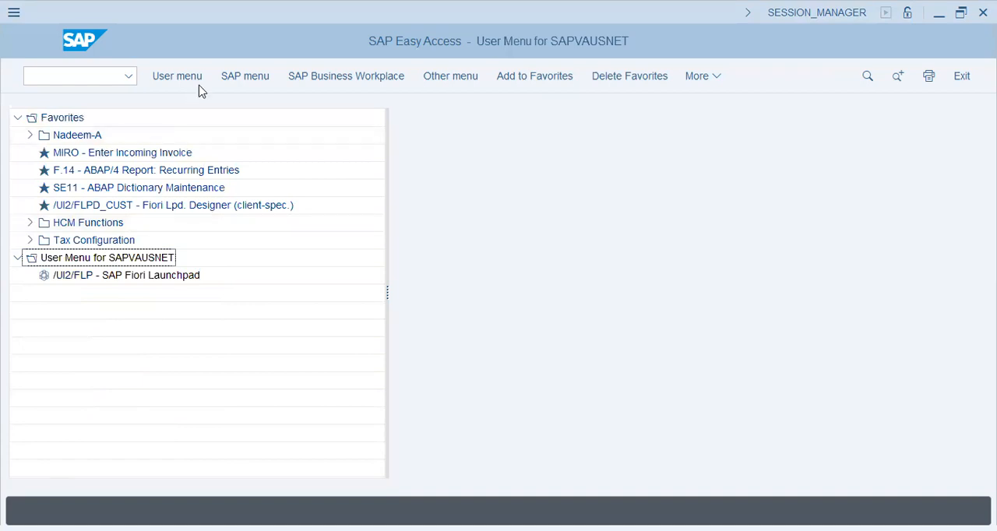
{"action": "left_click", "coordinate": [230, 77]}
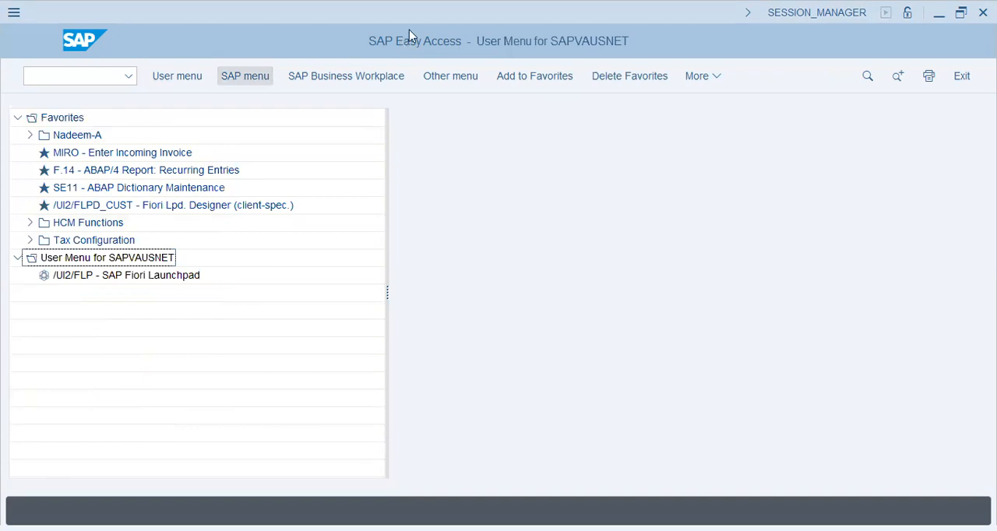
- Look through the user menu entry and the Favorites entries from MIRO to Tax Configuration
{"action": "left_click", "coordinate": [96, 277]}
{"action": "left_click", "coordinate": [105, 153]}
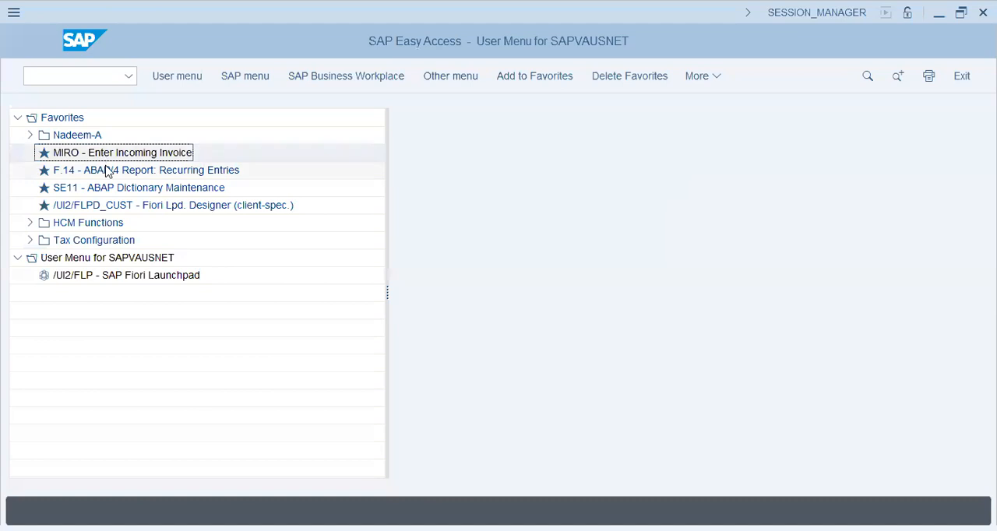
{"action": "left_click", "coordinate": [108, 169]}
{"action": "left_click", "coordinate": [117, 188]}
{"action": "left_click", "coordinate": [118, 209]}
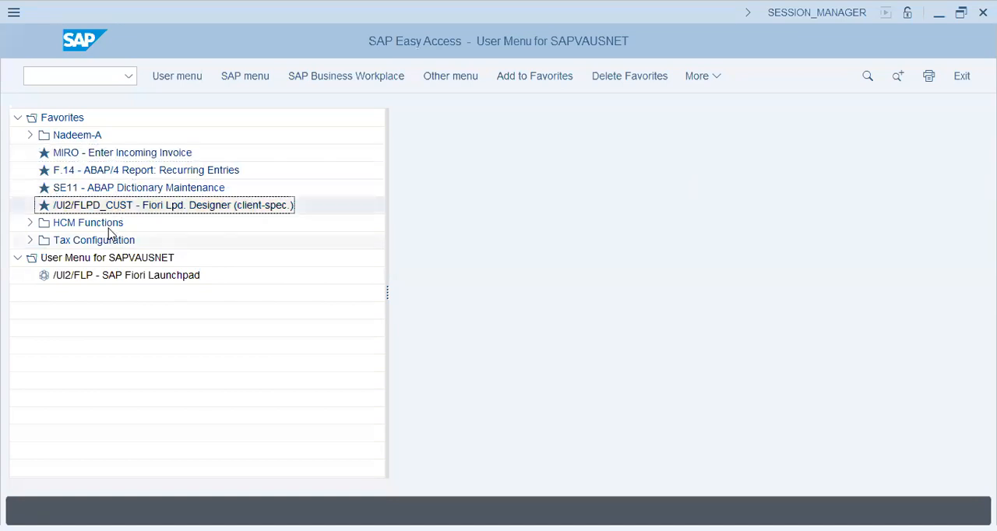
{"action": "left_click", "coordinate": [114, 224]}
{"action": "left_click", "coordinate": [115, 239]}
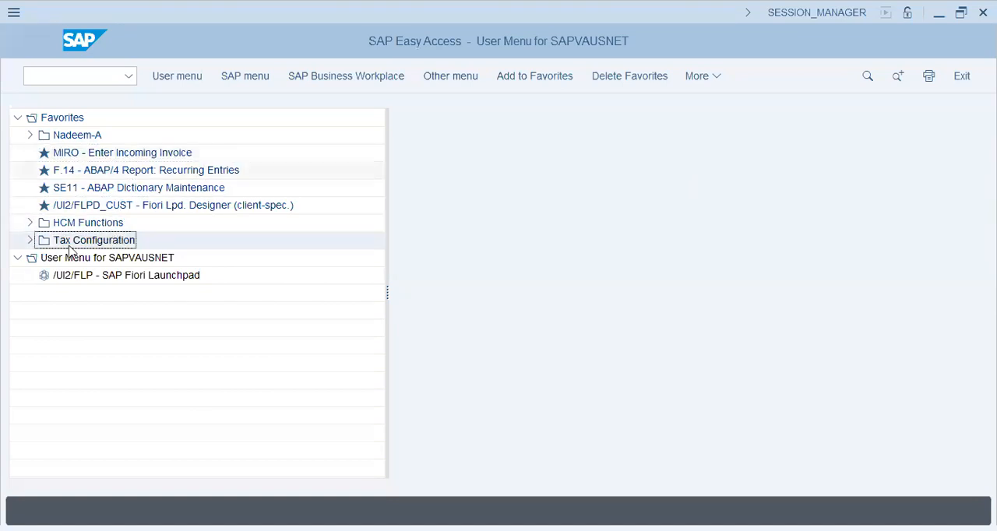
- Expand the HCM Functions and Tax Configuration folders in Favorites to examine the transactions they hold
{"action": "left_click", "coordinate": [31, 225]}
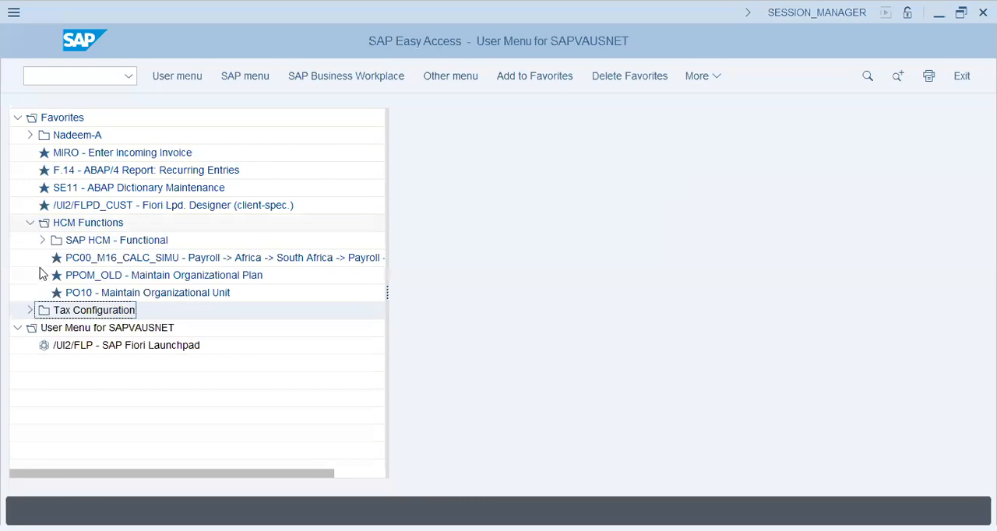
{"action": "left_click", "coordinate": [29, 310]}
{"action": "left_click", "coordinate": [105, 381]}
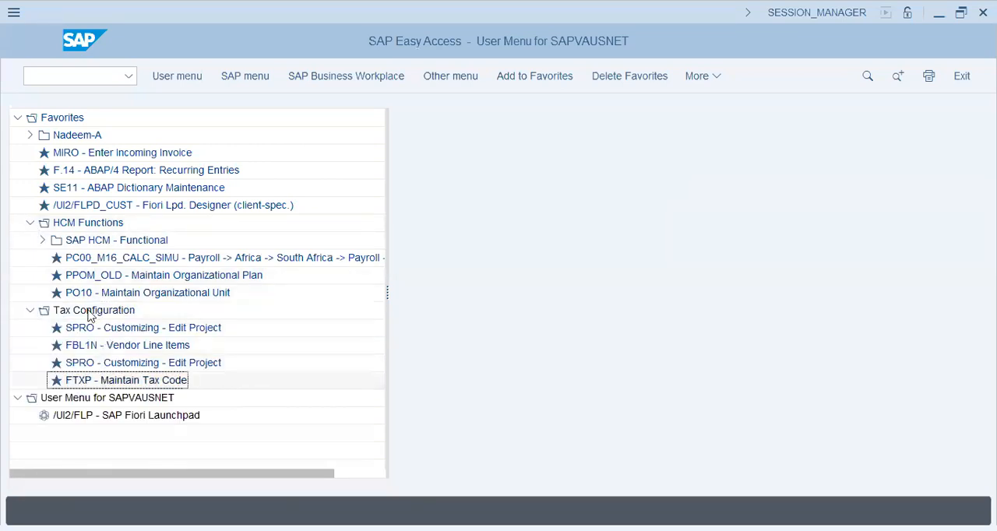
{"action": "left_click", "coordinate": [113, 191]}
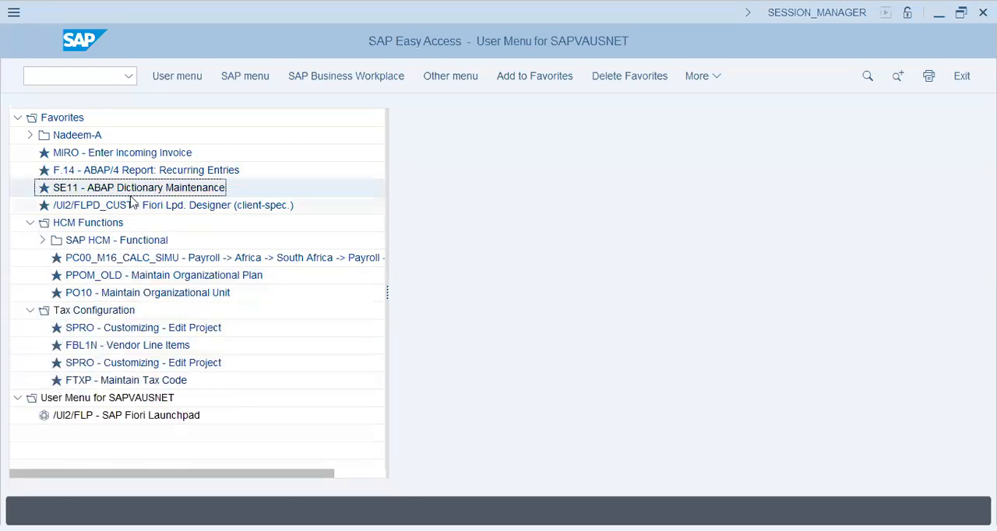
- Switch back to the SAP menu and examine the transactions in the first Favorites folder, including MM01, OMS2 and CA01
{"action": "left_click", "coordinate": [228, 78]}
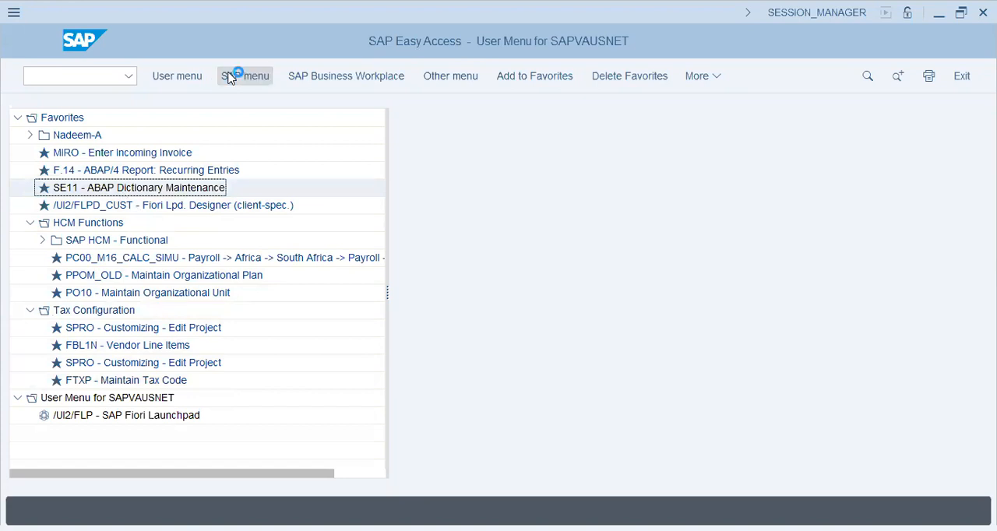
{"action": "left_click", "coordinate": [30, 136]}
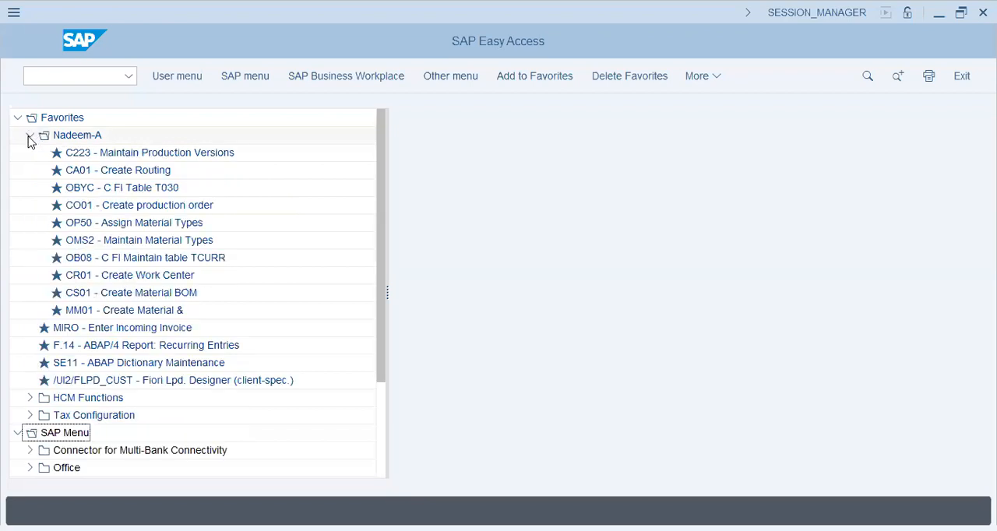
{"action": "left_click", "coordinate": [112, 310]}
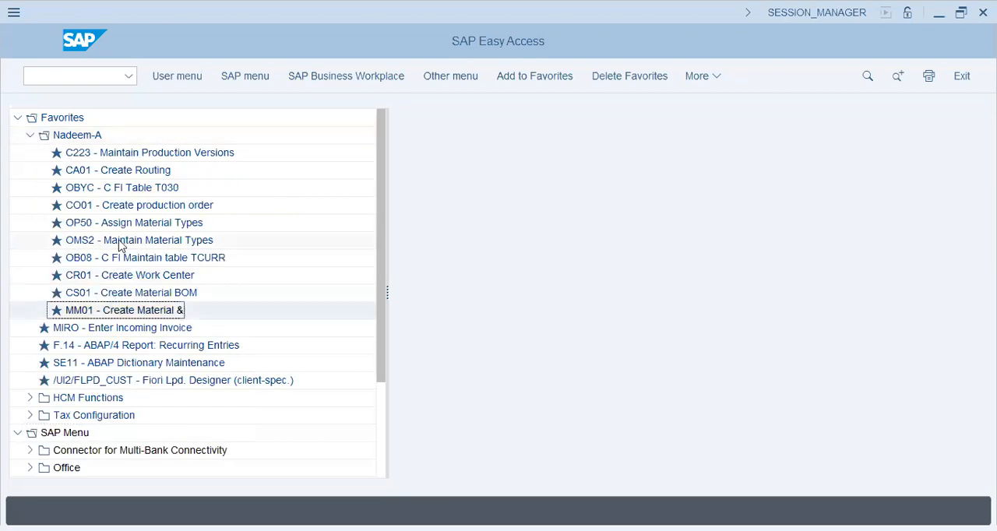
{"action": "left_click", "coordinate": [126, 240]}
{"action": "left_click", "coordinate": [112, 189]}
{"action": "left_click", "coordinate": [109, 169]}
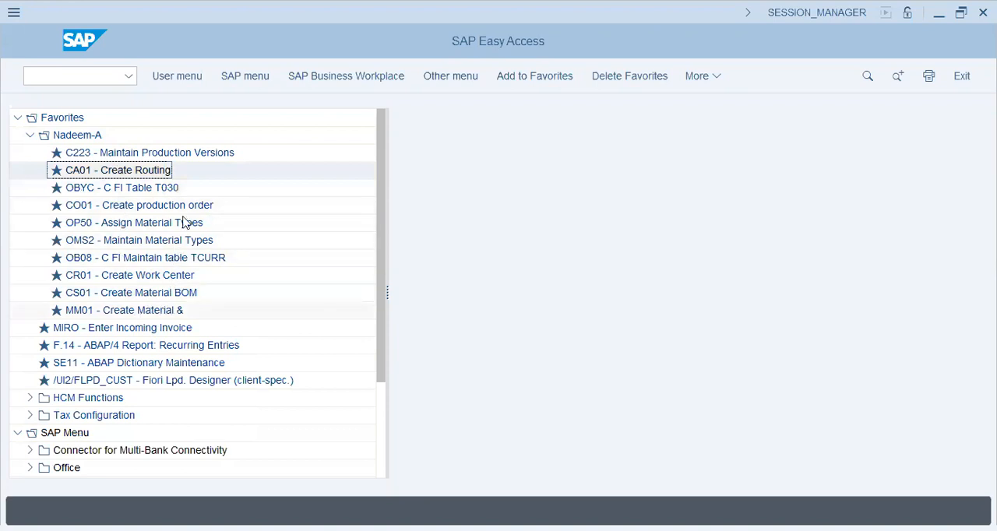
{"action": "left_click", "coordinate": [156, 312]}
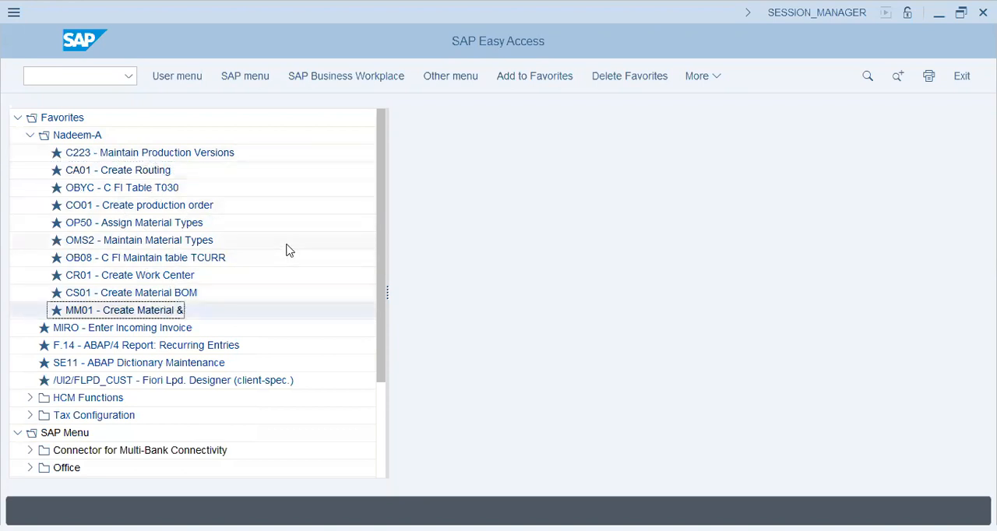
{"action": "left_click", "coordinate": [31, 135]}
- Insert transaction FBL3N into Favorites directly below the MIRO entry
{"action": "left_click", "coordinate": [92, 155]}
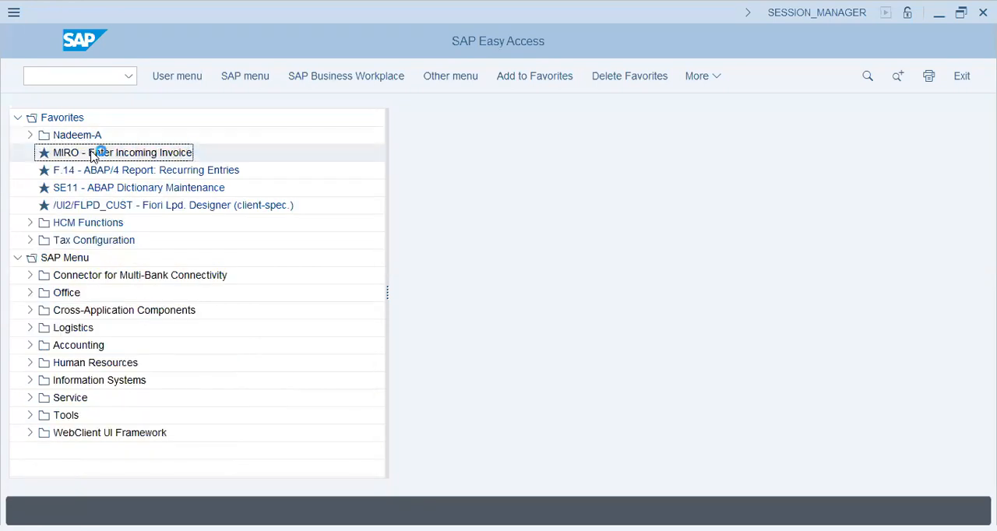
{"action": "right_click", "coordinate": [93, 154]}
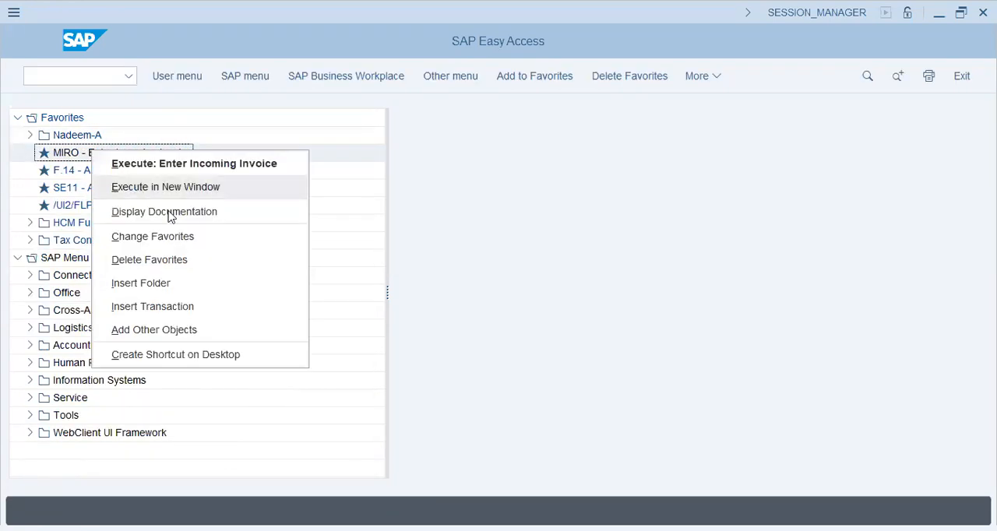
{"action": "left_click", "coordinate": [178, 306]}
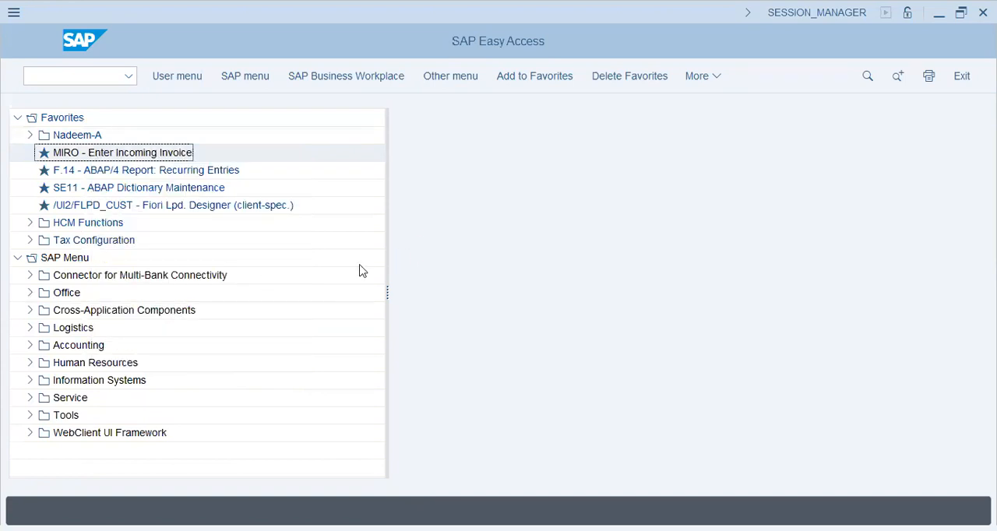
{"action": "type", "text": "FBL3N"}
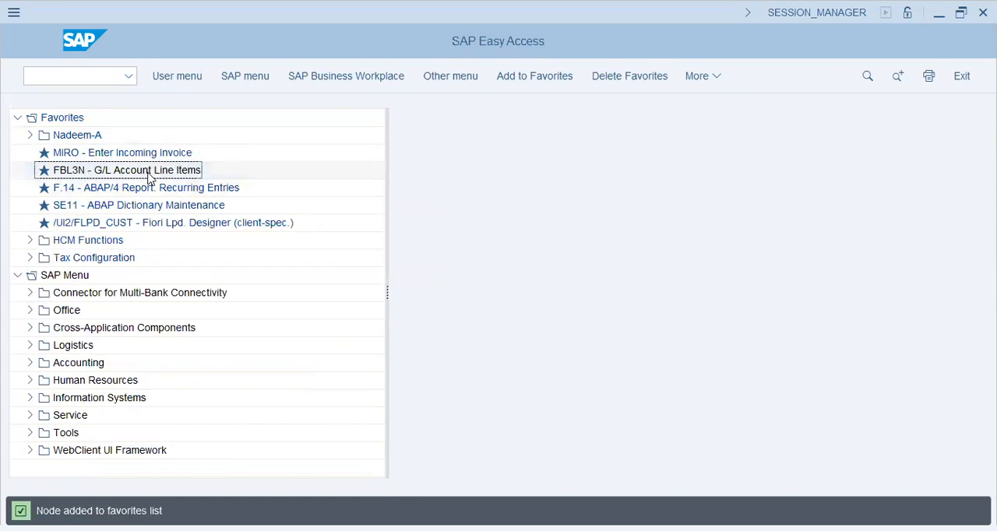
- Collapse Favorites and open MM01 through Logistics, Materials Management, Material Master, Material and Create (General)
{"action": "left_click", "coordinate": [17, 117]}
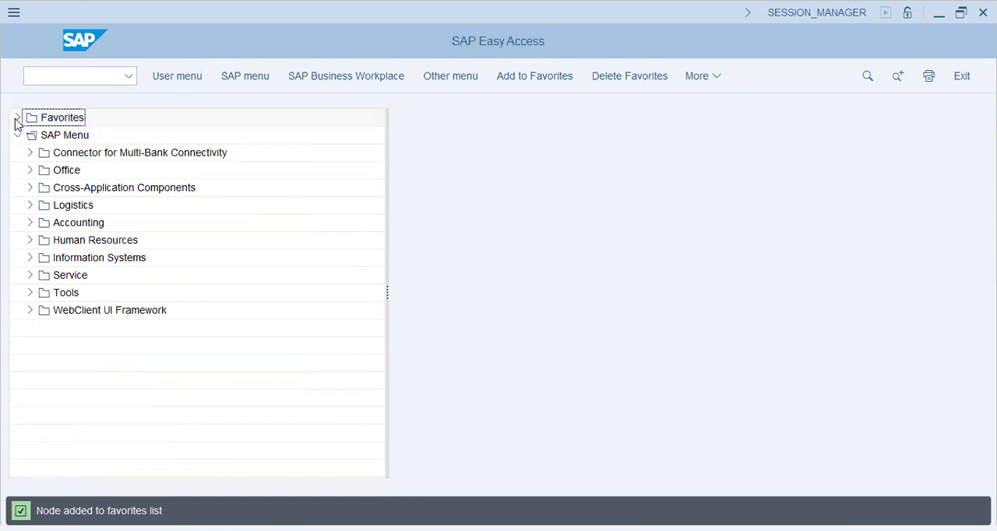
{"action": "left_click", "coordinate": [29, 204]}
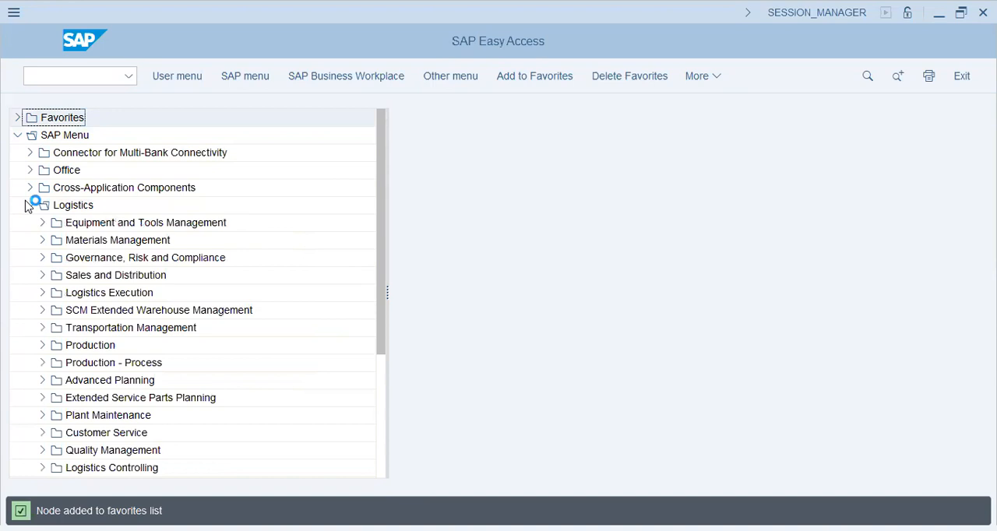
{"action": "left_click", "coordinate": [42, 240]}
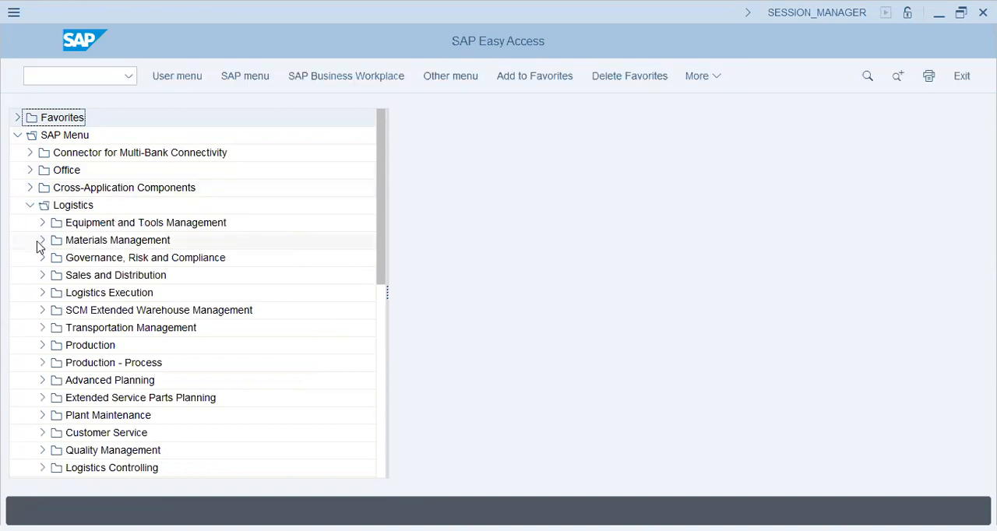
{"action": "left_click", "coordinate": [54, 415]}
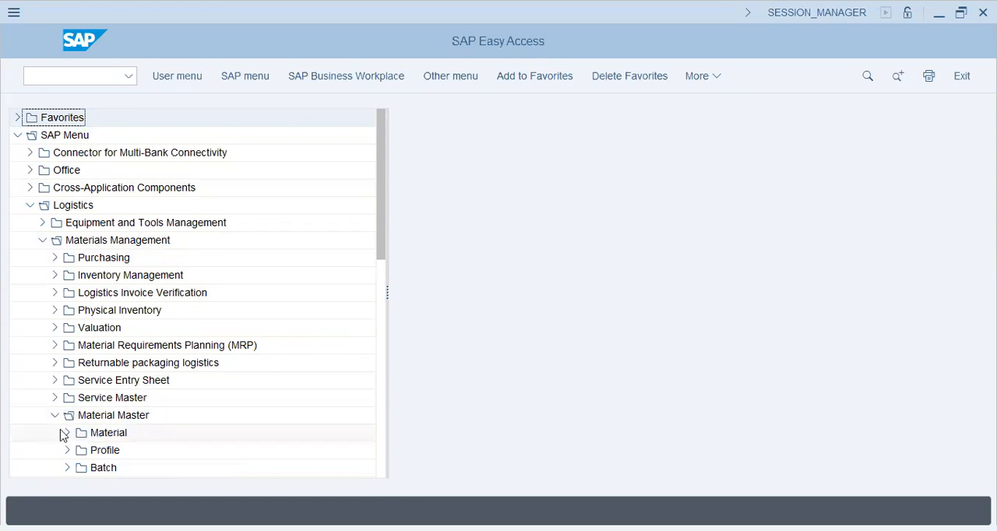
{"action": "left_click", "coordinate": [64, 434]}
{"action": "left_click", "coordinate": [80, 346]}
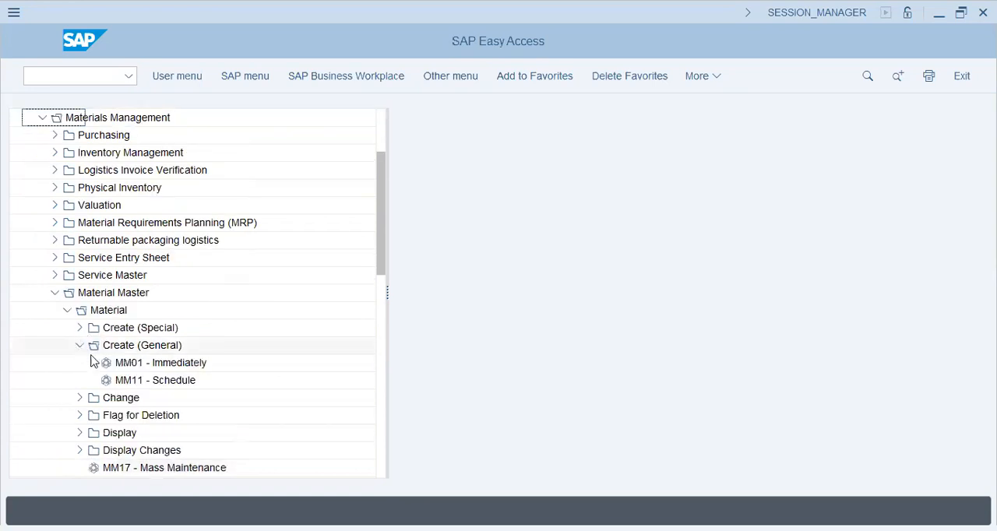
{"action": "left_click", "coordinate": [160, 363]}
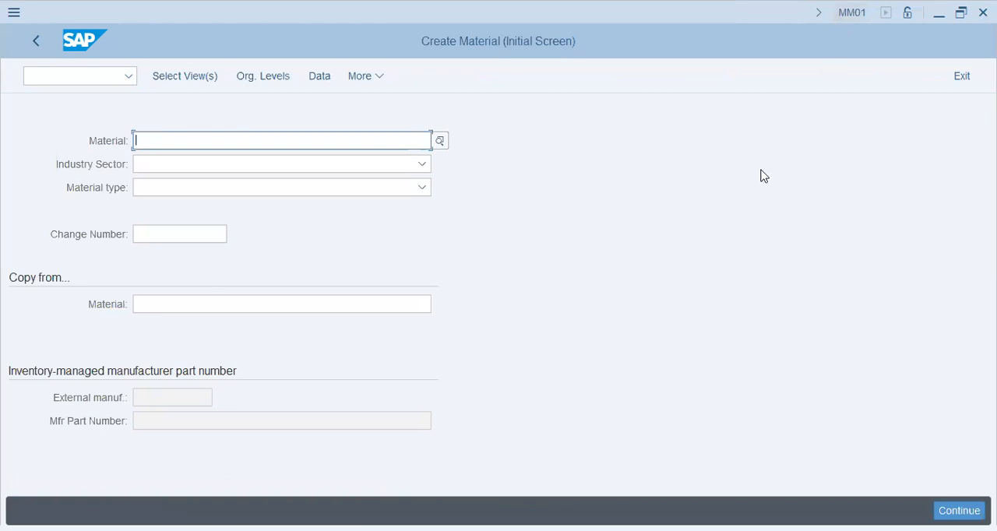
- Review the available industry sectors and set the material's industry sector to Mechanical engineering
{"action": "left_click", "coordinate": [303, 165]}
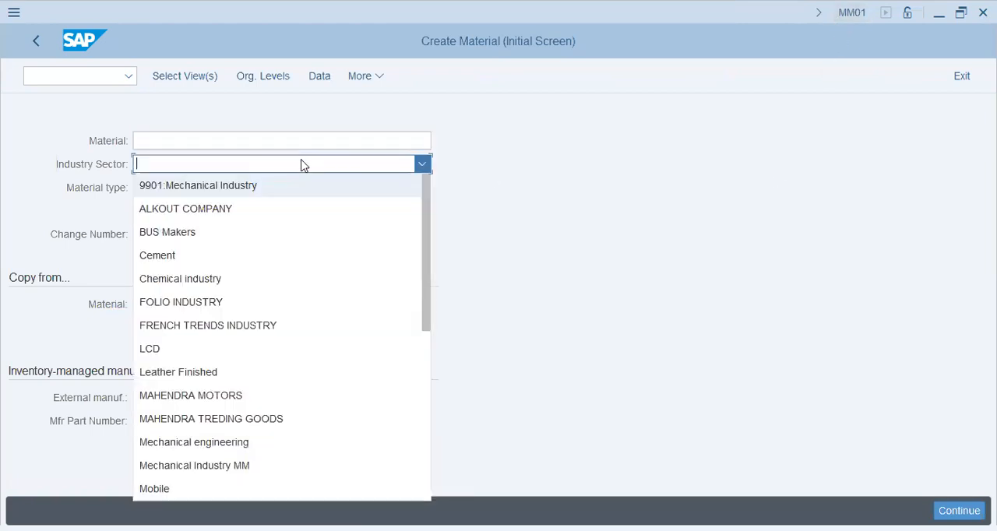
{"action": "left_click", "coordinate": [38, 165]}
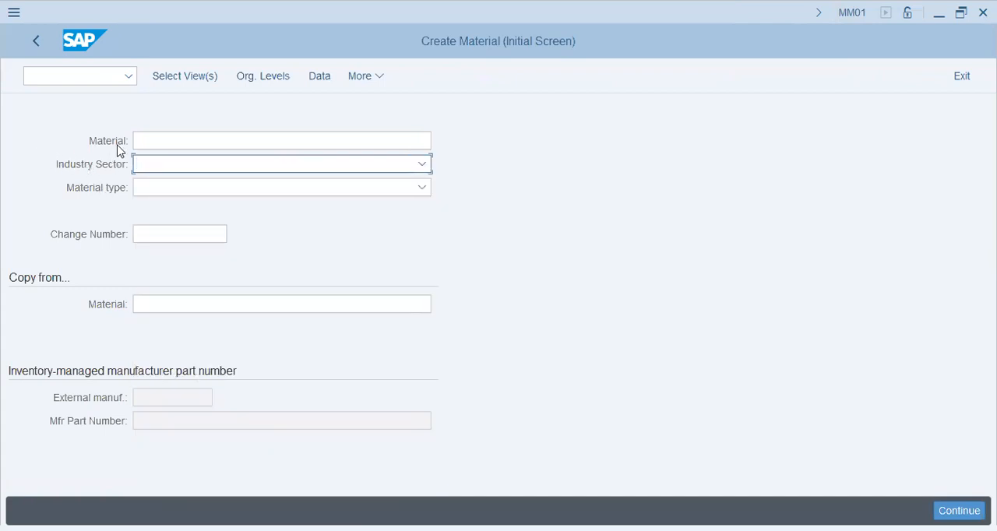
{"action": "left_click", "coordinate": [150, 142]}
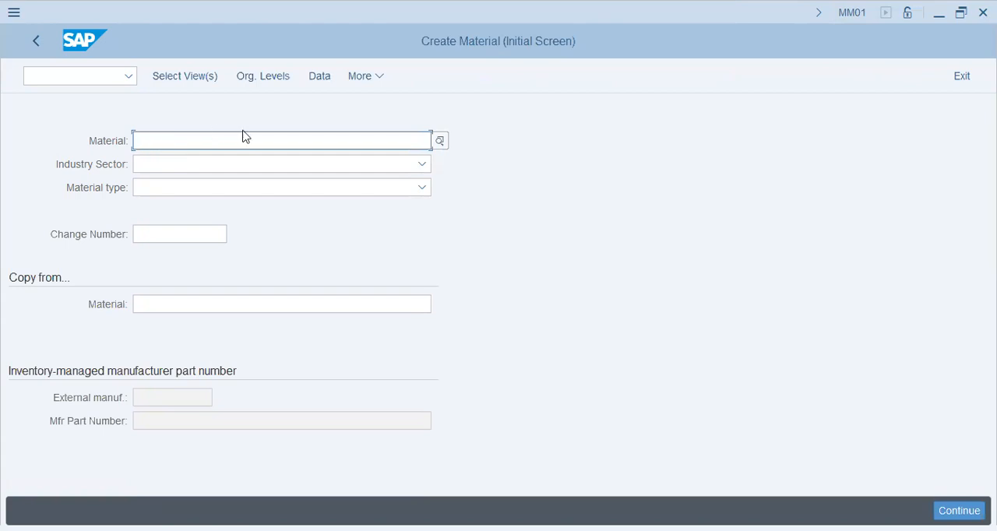
{"action": "left_click", "coordinate": [150, 166]}
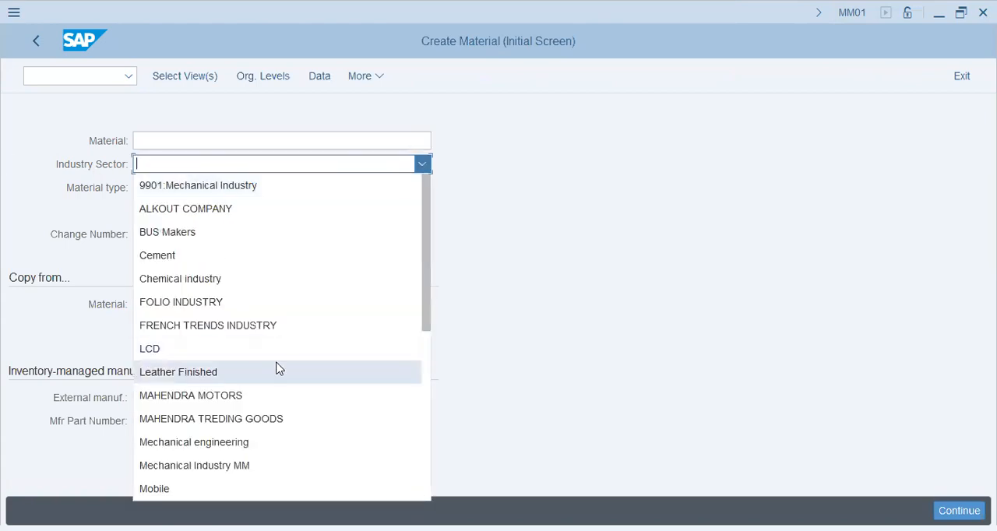
{"action": "scroll", "coordinate": [277, 368], "scroll_direction": "down", "scroll_amount": 1}
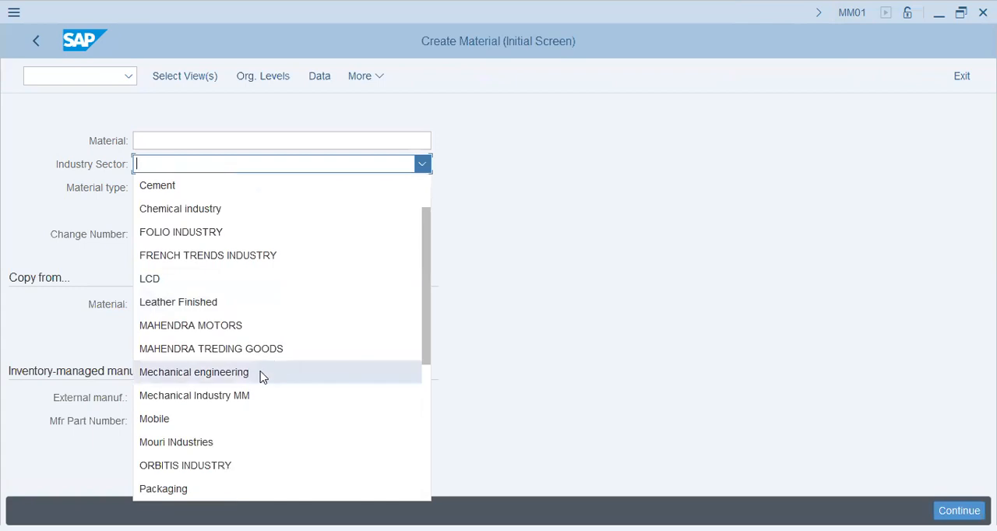
{"action": "scroll", "coordinate": [260, 441], "scroll_direction": "down", "scroll_amount": 2}
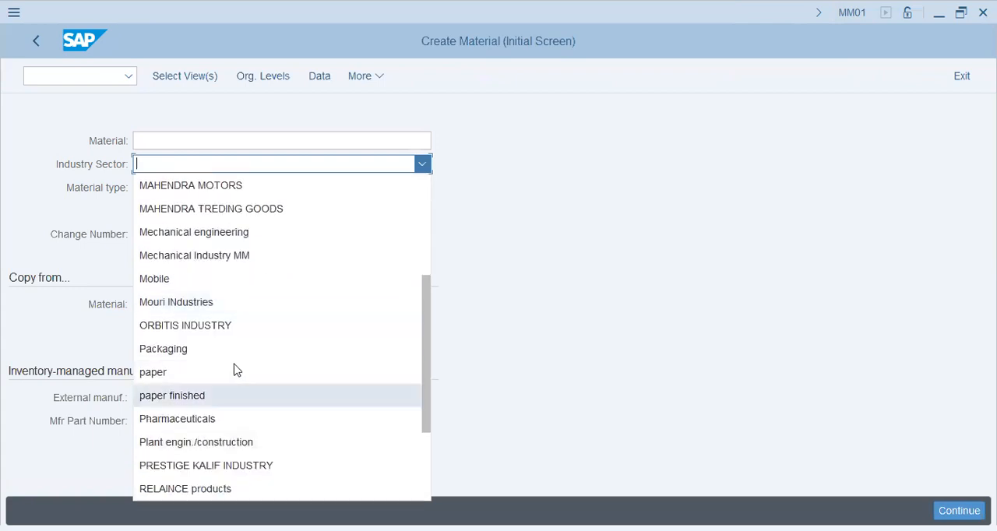
{"action": "scroll", "coordinate": [256, 393], "scroll_direction": "down", "scroll_amount": 1}
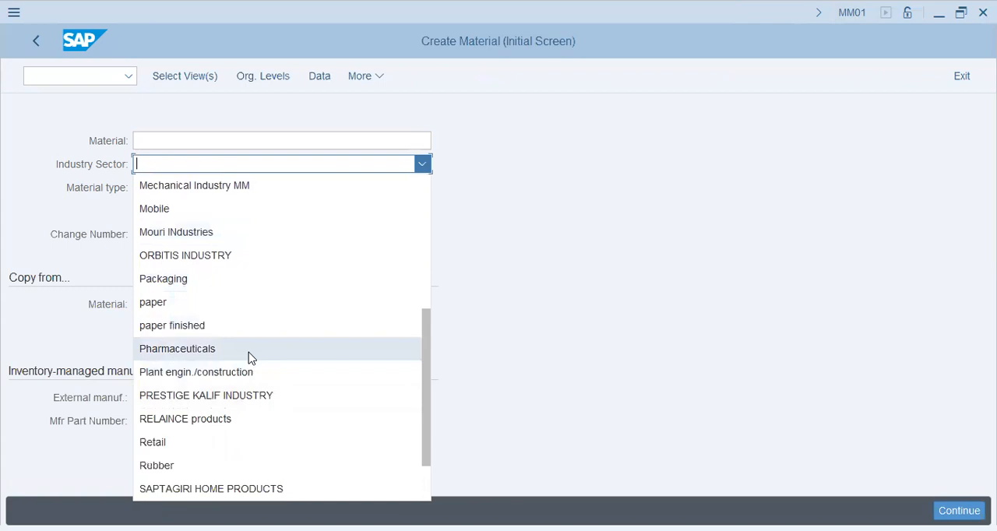
{"action": "scroll", "coordinate": [251, 432], "scroll_direction": "down", "scroll_amount": 1}
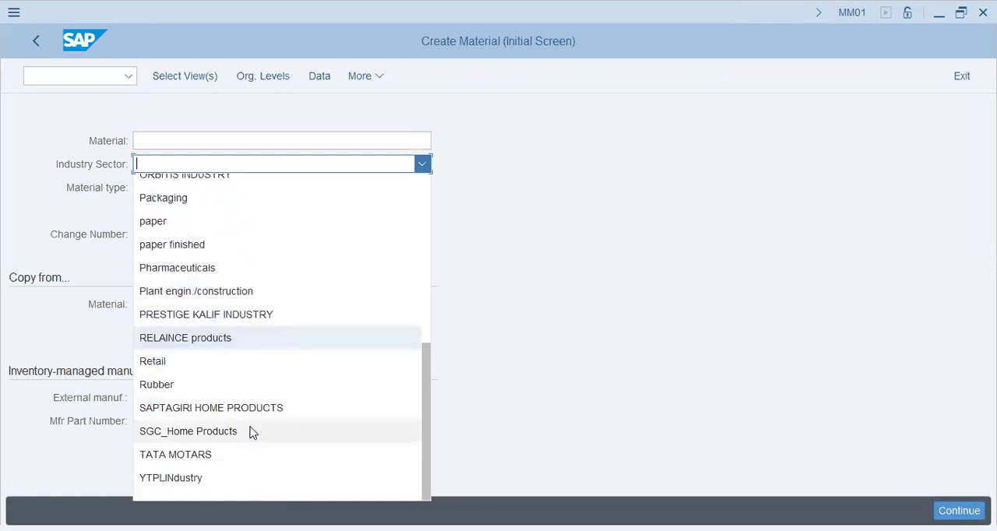
{"action": "scroll", "coordinate": [243, 460], "scroll_direction": "up", "scroll_amount": 4}
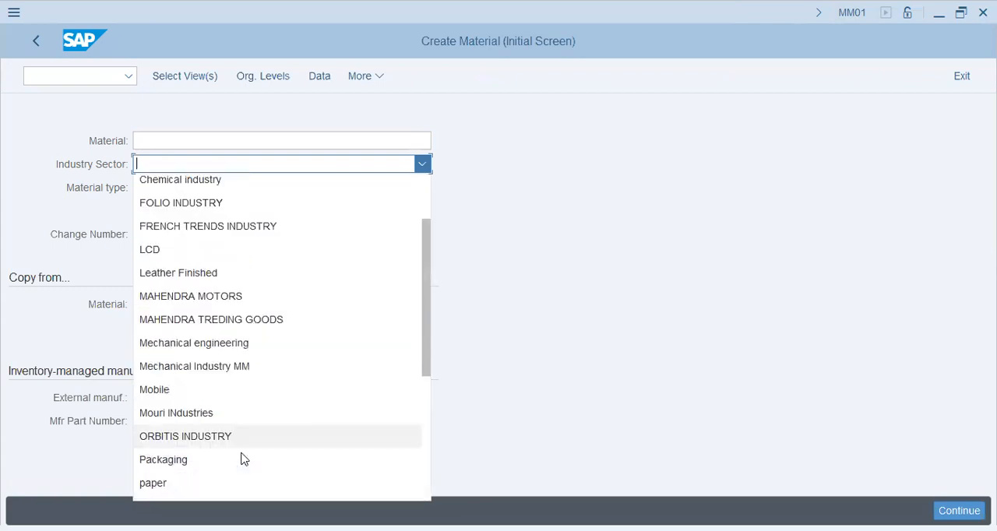
{"action": "scroll", "coordinate": [242, 460], "scroll_direction": "up", "scroll_amount": 1}
{"action": "left_click", "coordinate": [245, 443]}
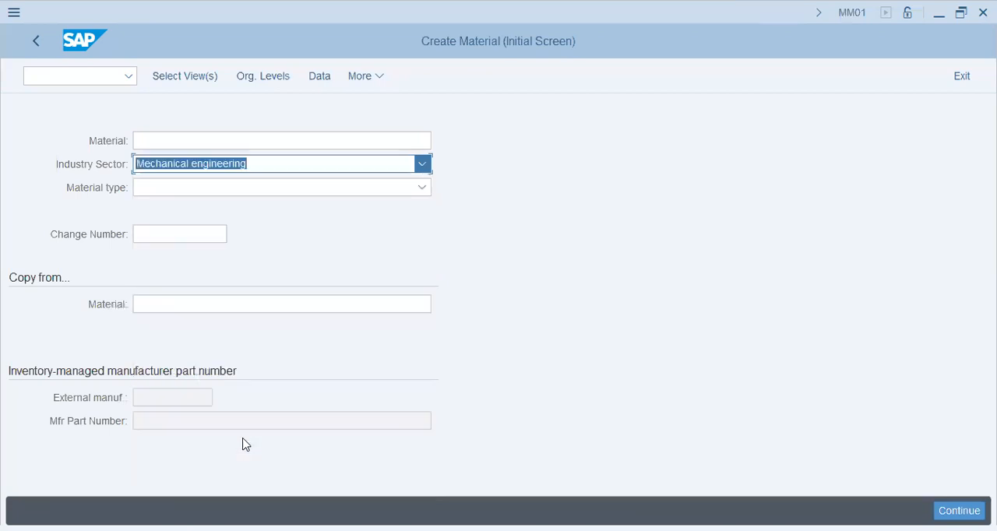
- Set the material type to Raw materials (ROH-RAW)
{"action": "left_click", "coordinate": [208, 190]}
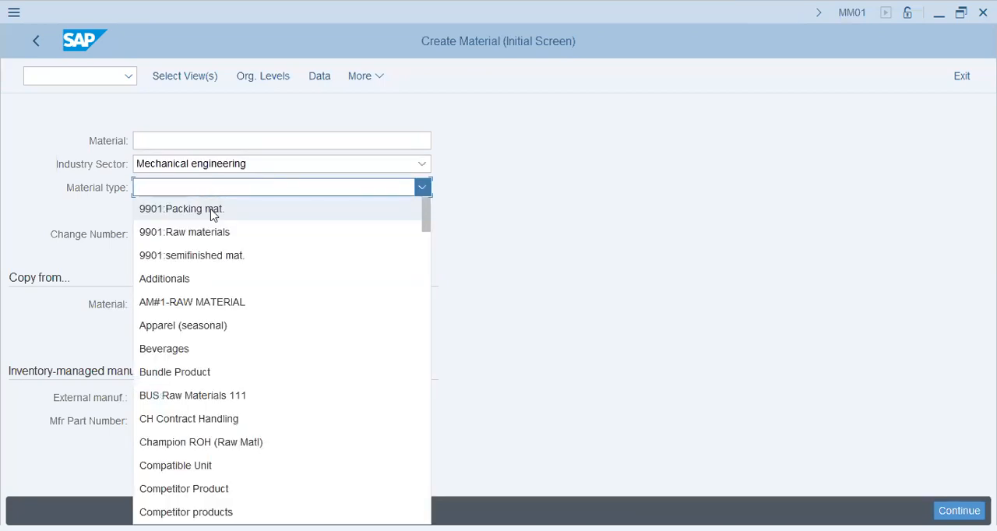
{"action": "scroll", "coordinate": [218, 399], "scroll_direction": "down", "scroll_amount": 3}
{"action": "scroll", "coordinate": [220, 397], "scroll_direction": "down", "scroll_amount": 4}
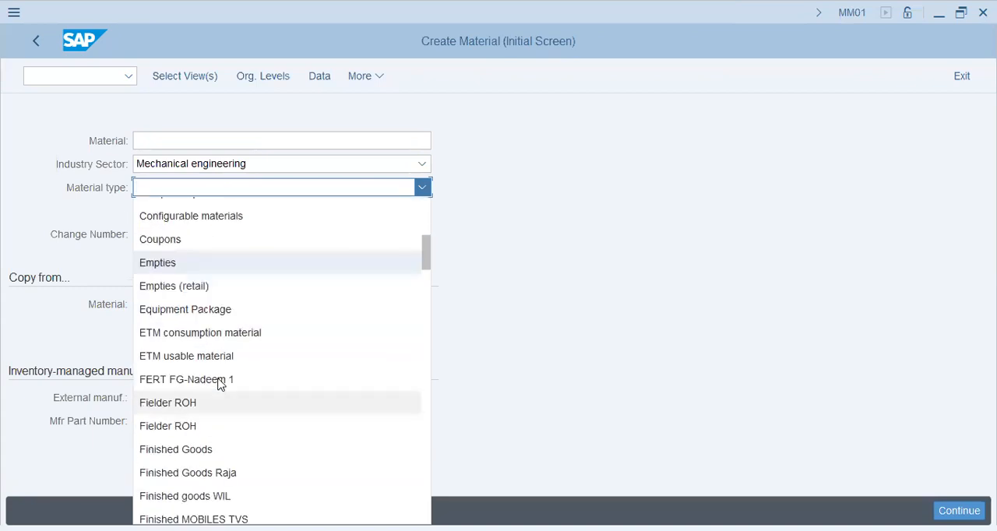
{"action": "scroll", "coordinate": [219, 384], "scroll_direction": "down", "scroll_amount": 2}
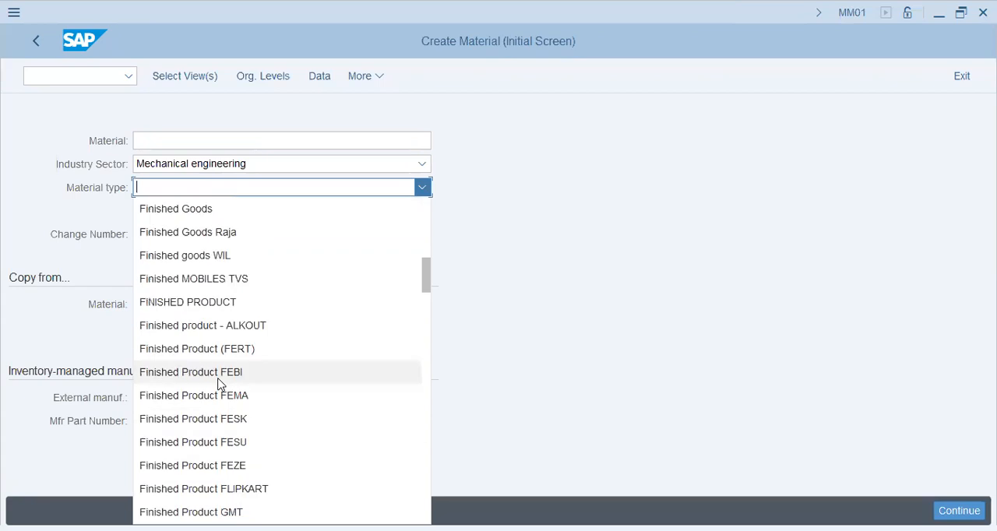
{"action": "scroll", "coordinate": [220, 384], "scroll_direction": "down", "scroll_amount": 3}
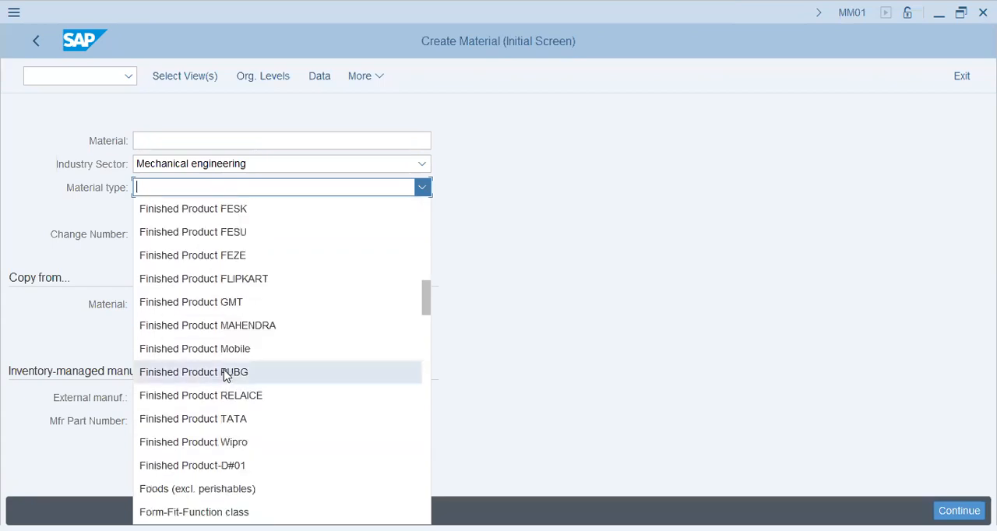
{"action": "scroll", "coordinate": [226, 375], "scroll_direction": "down", "scroll_amount": 4}
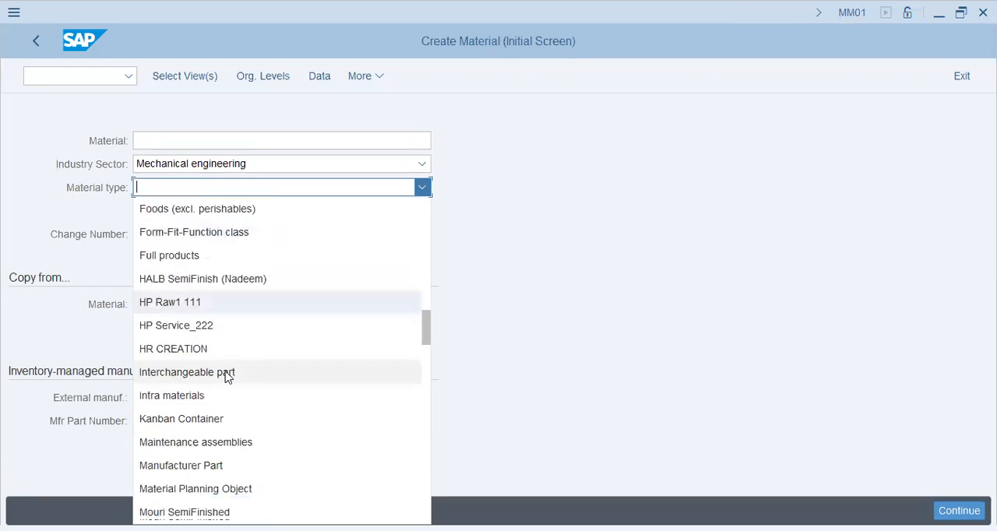
{"action": "scroll", "coordinate": [227, 377], "scroll_direction": "down", "scroll_amount": 4}
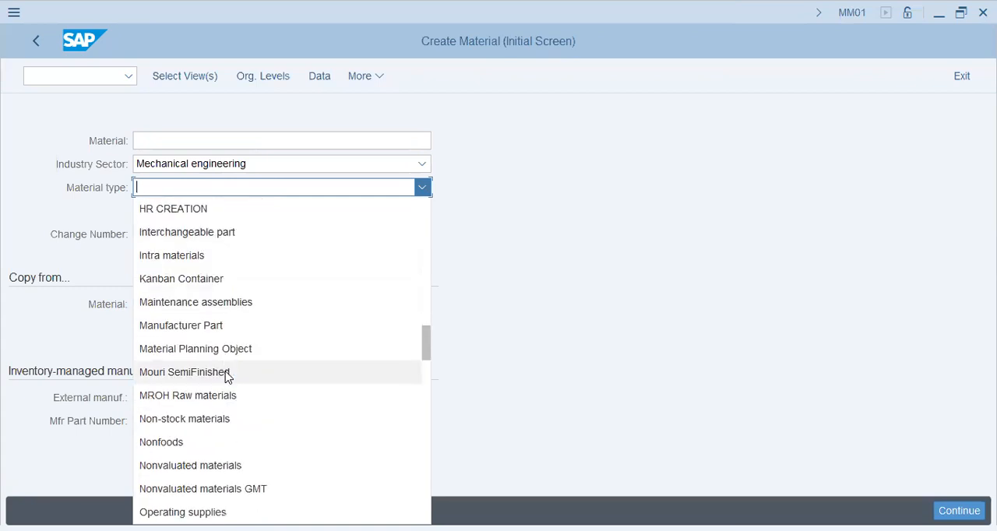
{"action": "scroll", "coordinate": [226, 376], "scroll_direction": "down", "scroll_amount": 4}
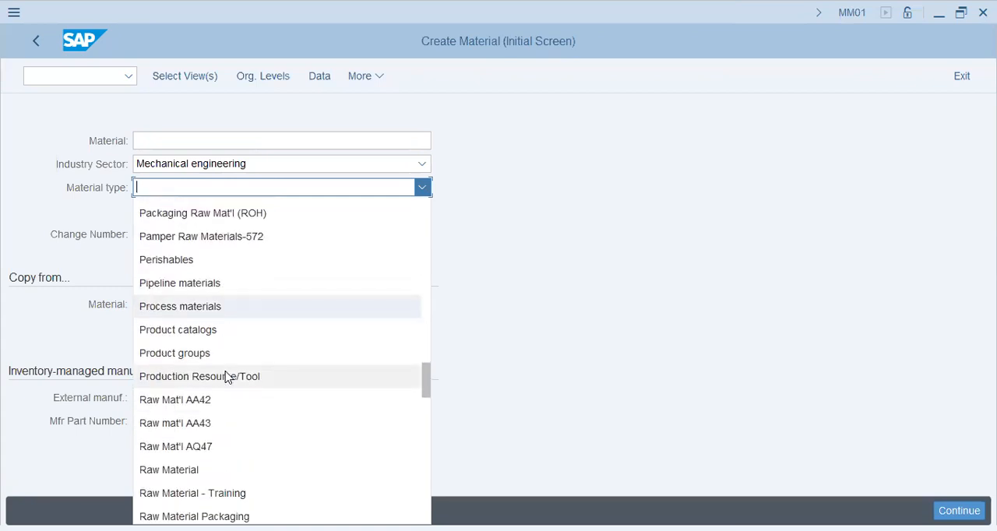
{"action": "scroll", "coordinate": [226, 376], "scroll_direction": "down", "scroll_amount": 1}
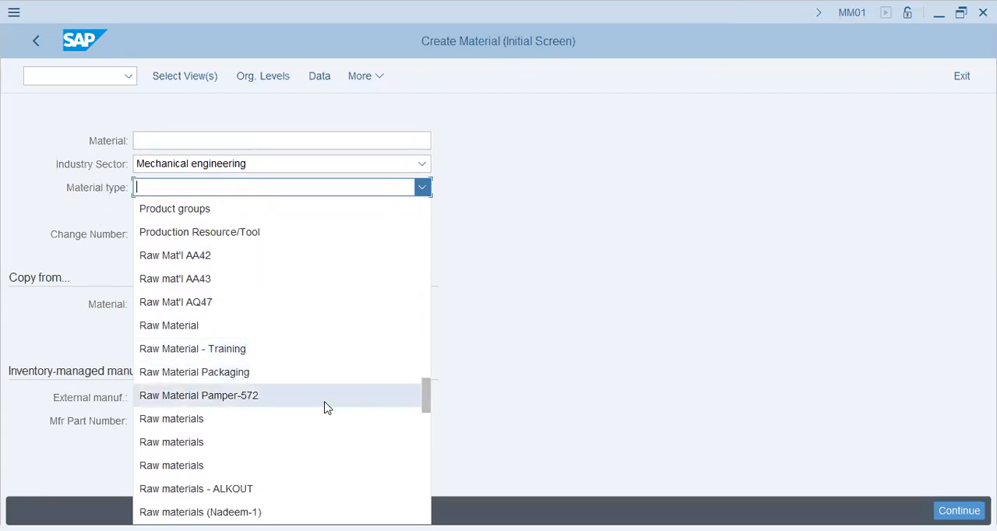
{"action": "scroll", "coordinate": [327, 408], "scroll_direction": "down", "scroll_amount": 1}
{"action": "scroll", "coordinate": [323, 405], "scroll_direction": "down", "scroll_amount": 2}
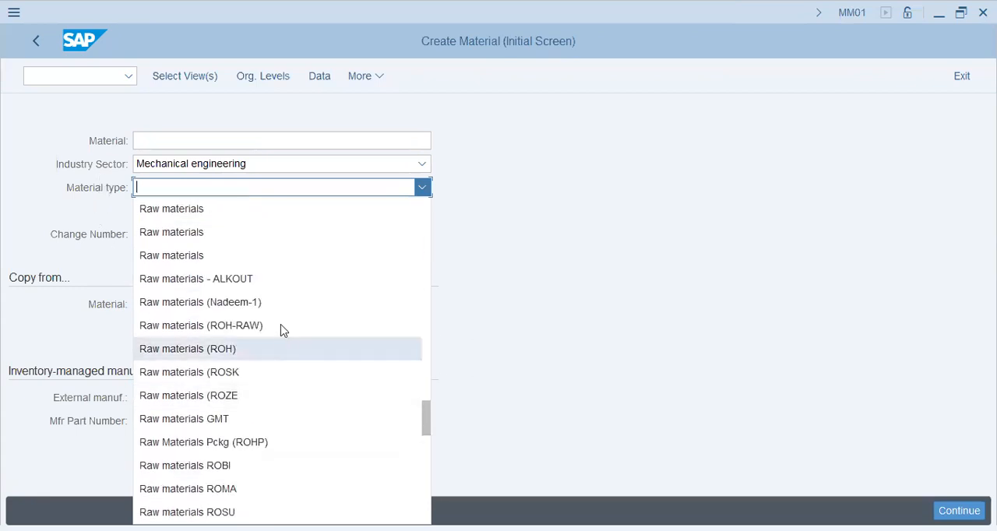
{"action": "left_click", "coordinate": [282, 324]}
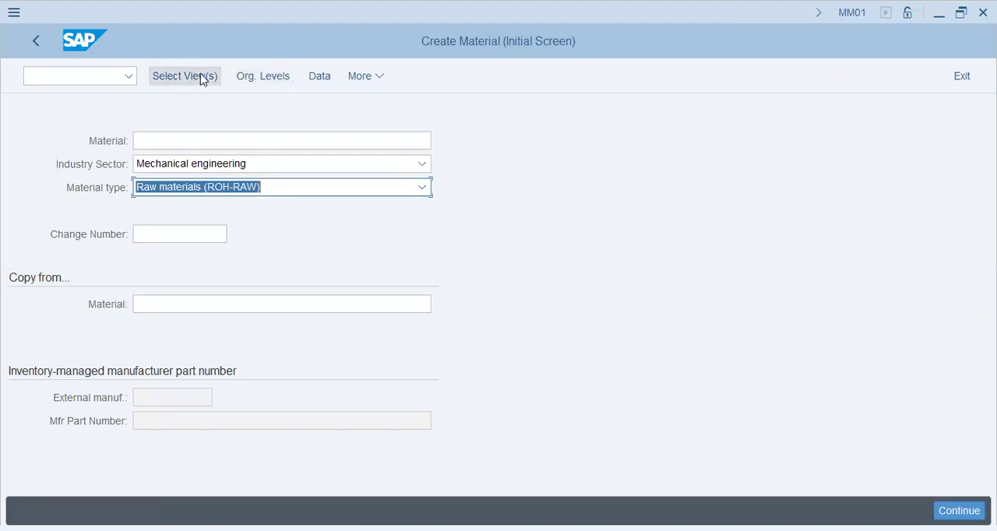
- Set the organizational levels to plant aa42 with an empty storage location and proceed to the view selection
{"action": "left_click", "coordinate": [280, 84]}
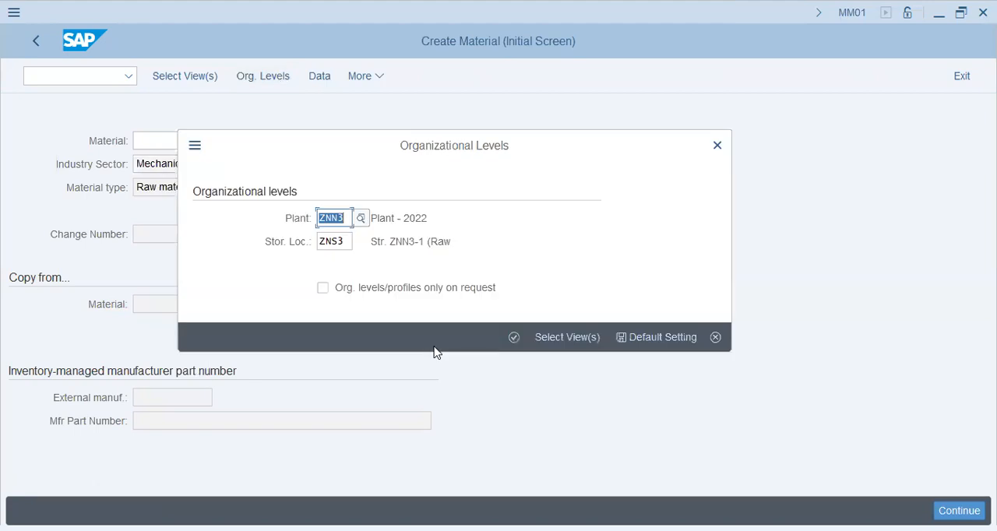
{"action": "type", "text": "aa42"}
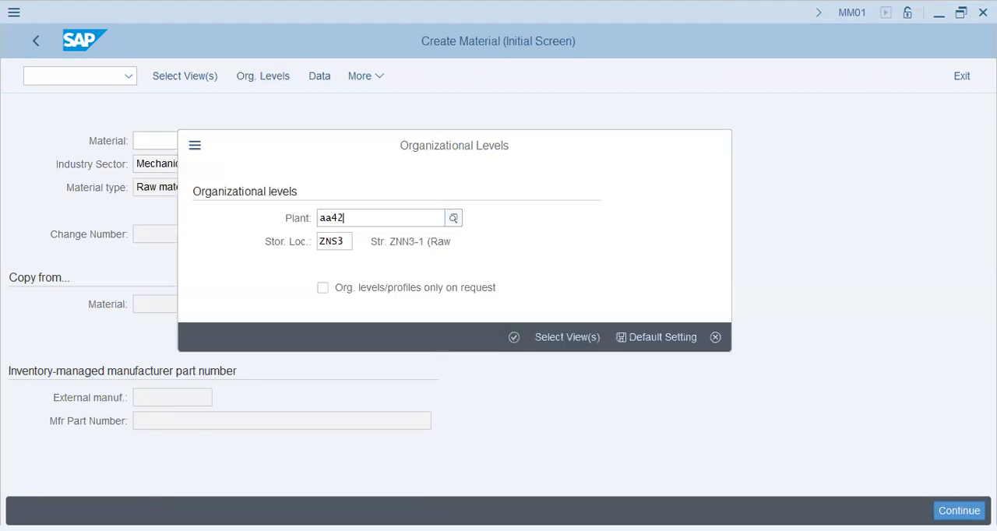
{"action": "key", "text": "Return"}
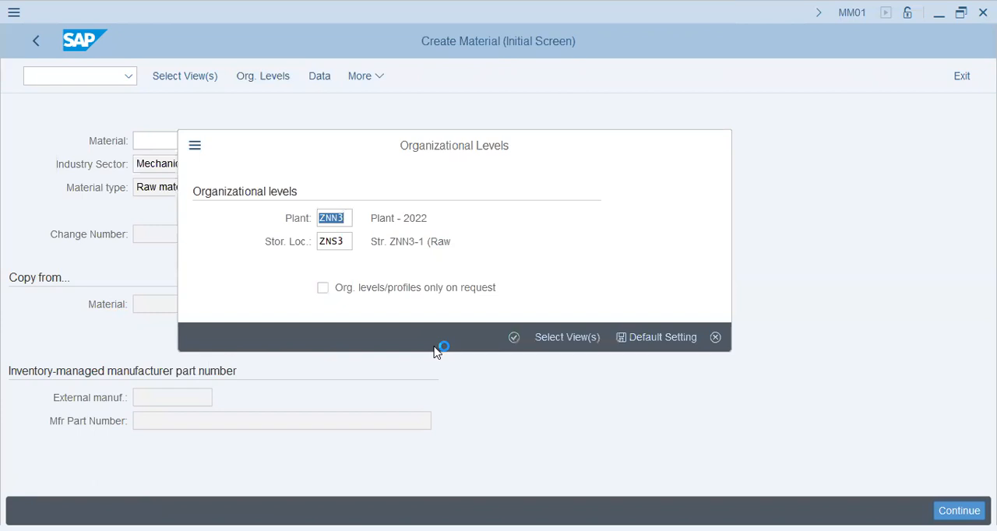
{"action": "key", "text": "BackSpace"}
{"action": "key", "text": "Tab"}
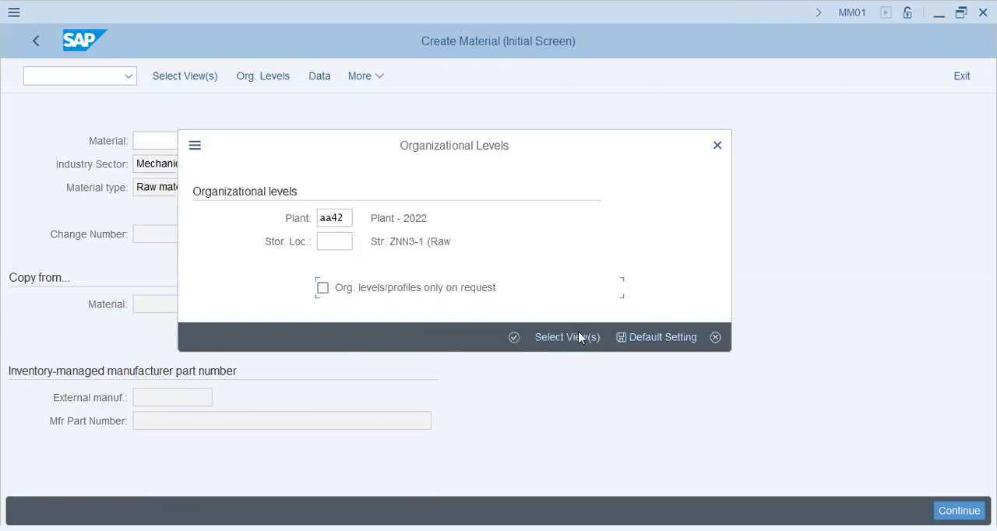
{"action": "left_click", "coordinate": [558, 334]}
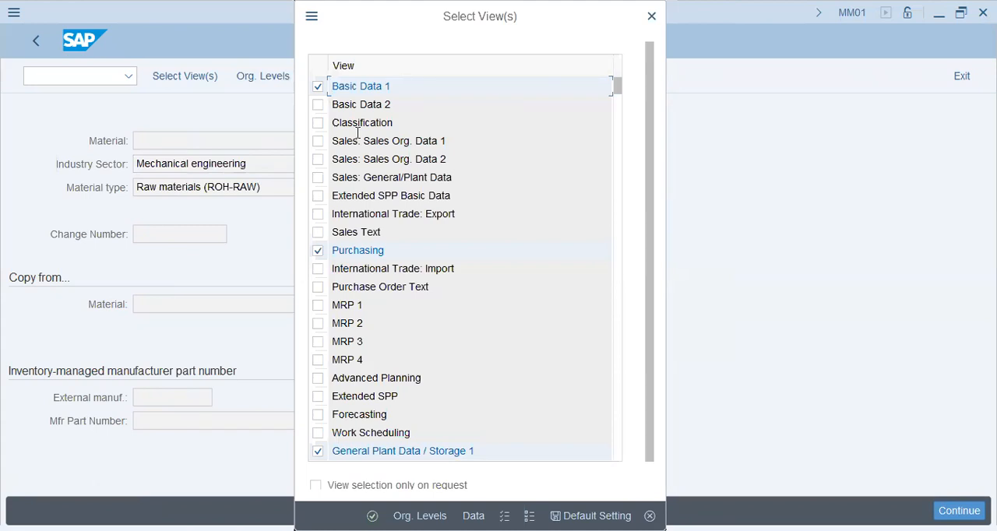
- Add Basic Data 2, Purchase Order Text and General Plant Data / Storage 2 to the selected material views
{"action": "left_click", "coordinate": [319, 107]}
{"action": "left_click", "coordinate": [318, 287]}
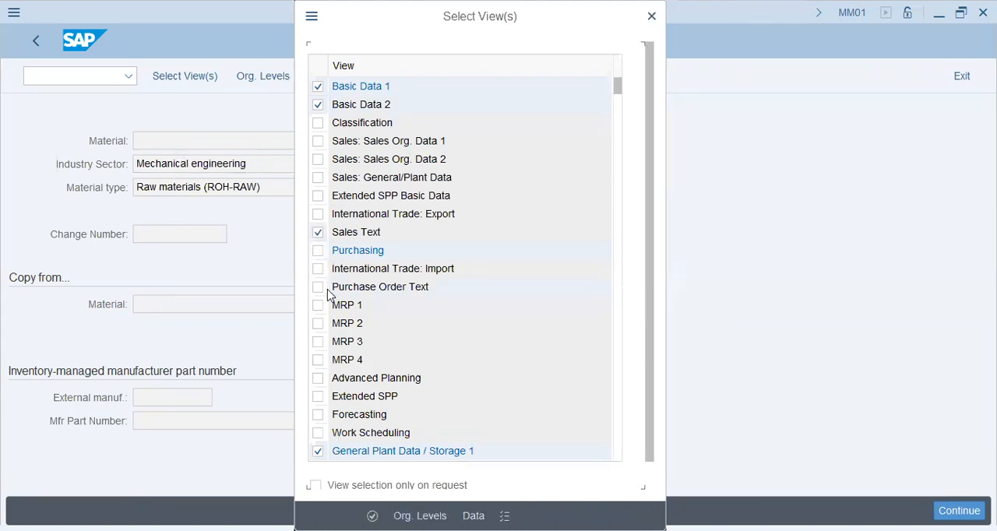
{"action": "scroll", "coordinate": [327, 290], "scroll_direction": "down", "scroll_amount": 1}
{"action": "scroll", "coordinate": [327, 296], "scroll_direction": "down", "scroll_amount": 1}
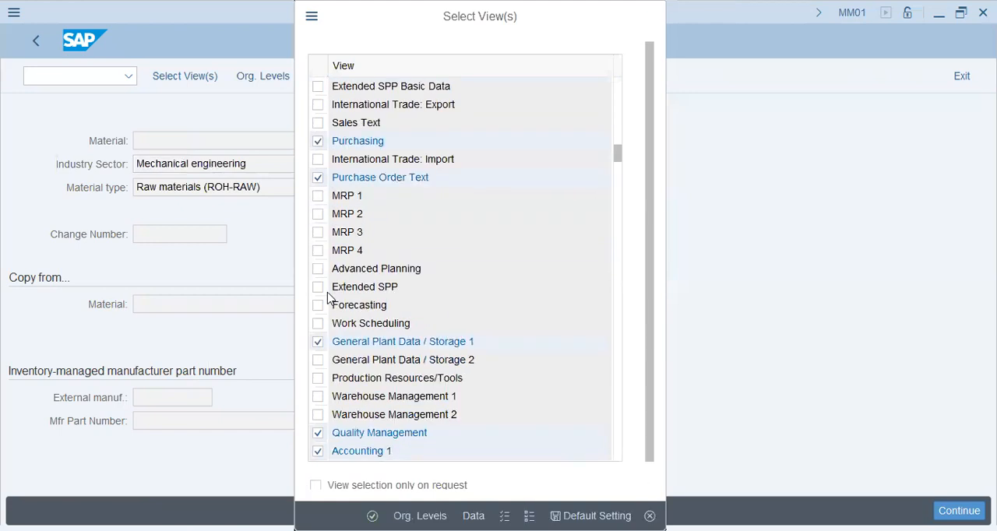
{"action": "scroll", "coordinate": [325, 304], "scroll_direction": "down", "scroll_amount": 1}
{"action": "left_click", "coordinate": [319, 305]}
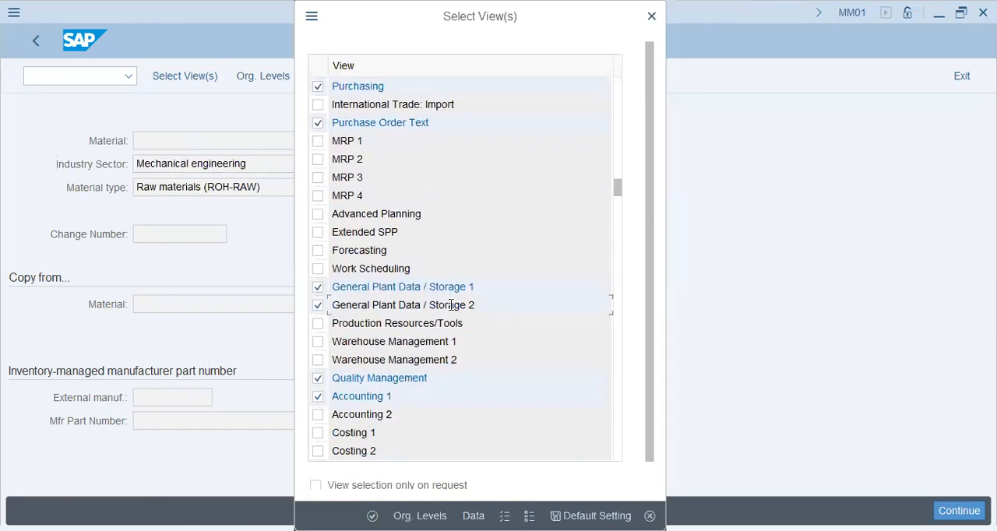
- Add the Accounting 2, Costing 1, Costing 2 and WM Packaging views, and continue to the material's basic data
{"action": "left_click", "coordinate": [318, 414]}
{"action": "left_click", "coordinate": [318, 432]}
{"action": "left_click", "coordinate": [318, 451]}
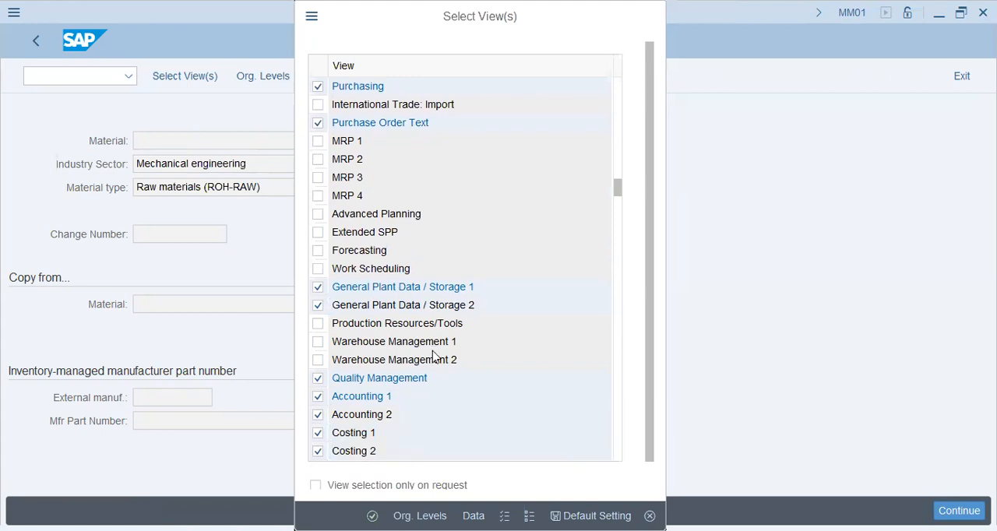
{"action": "scroll", "coordinate": [436, 346], "scroll_direction": "down", "scroll_amount": 2}
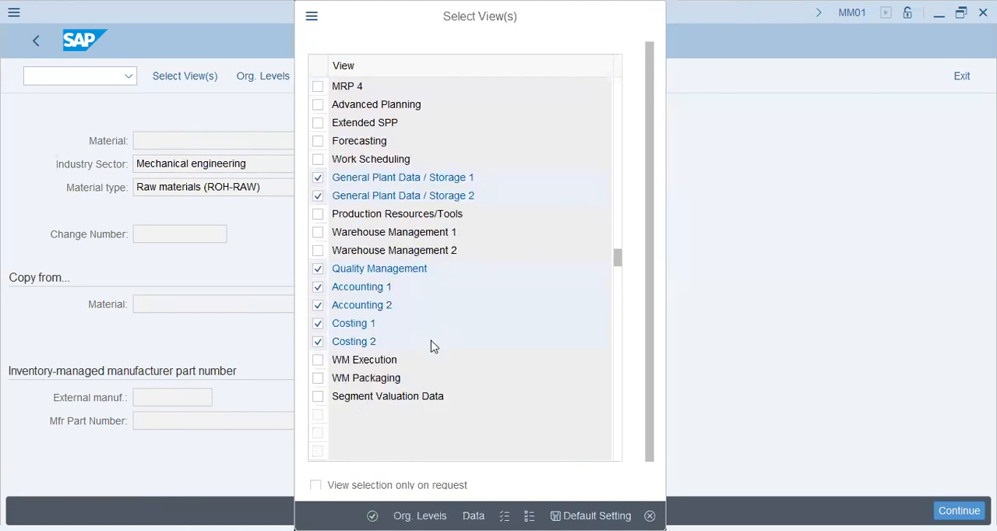
{"action": "scroll", "coordinate": [327, 379], "scroll_direction": "down", "scroll_amount": 1}
{"action": "left_click", "coordinate": [317, 325]}
{"action": "key", "text": "Return"}
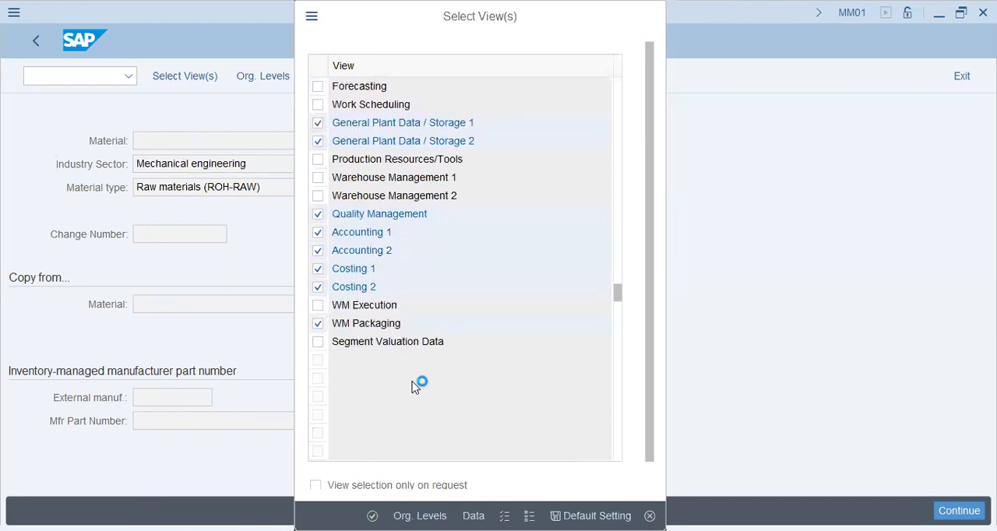
{"action": "left_click", "coordinate": [521, 345]}
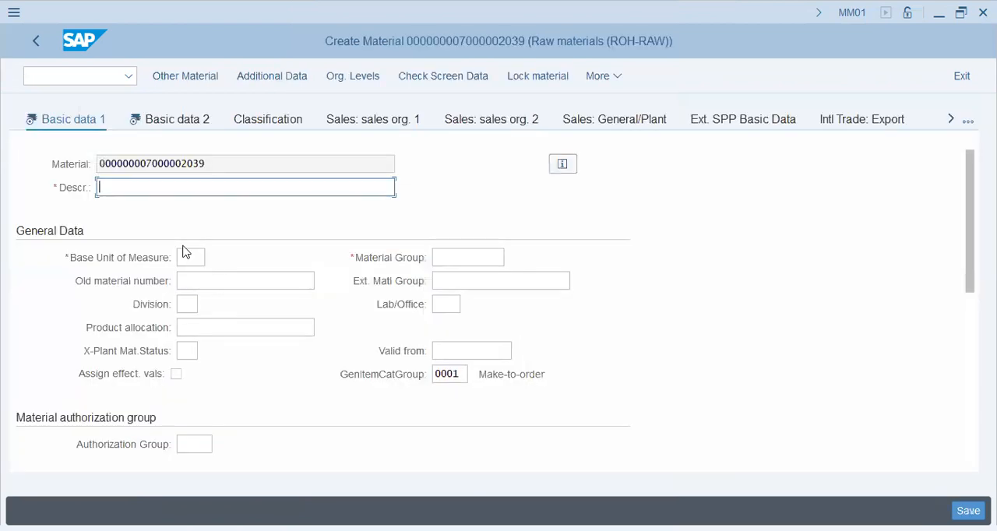
- Enter the material description "Wrought Iron - 30Meters Rods (Grade-60)" in the basic data
{"action": "left_click_drag", "start_coordinate": [219, 162], "coordinate": [147, 162]}
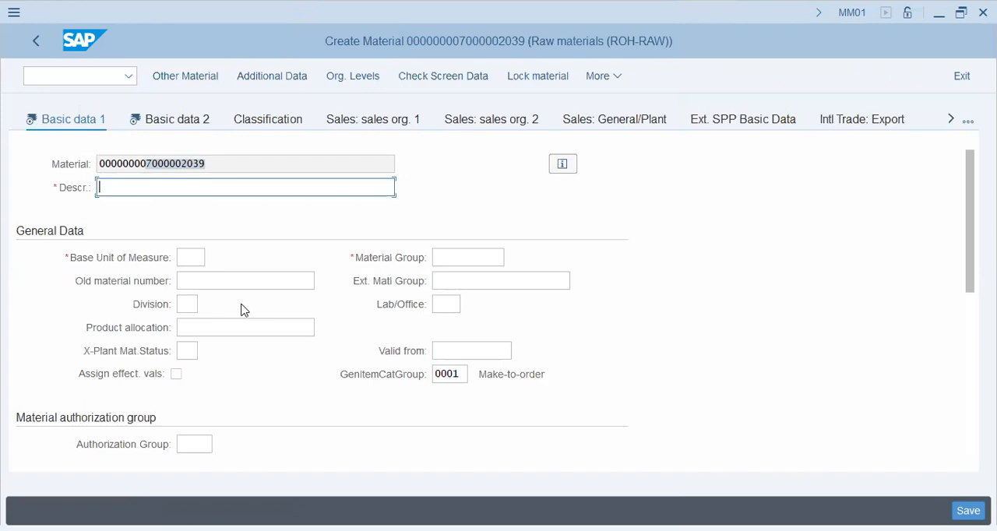
{"action": "type", "text": "rot"}
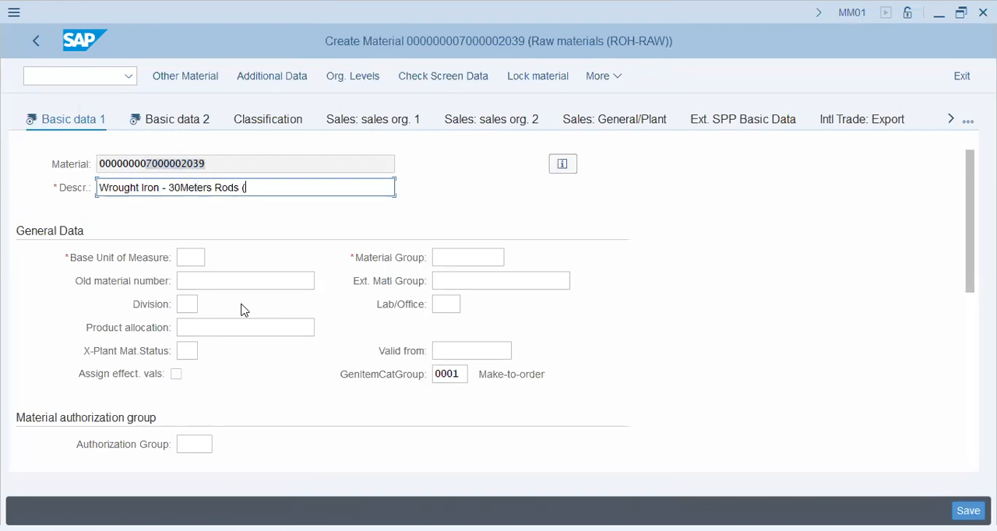
{"action": "key", "text": "BackSpace"}
{"action": "type", "text": ")"}
{"action": "key", "text": "Tab"}
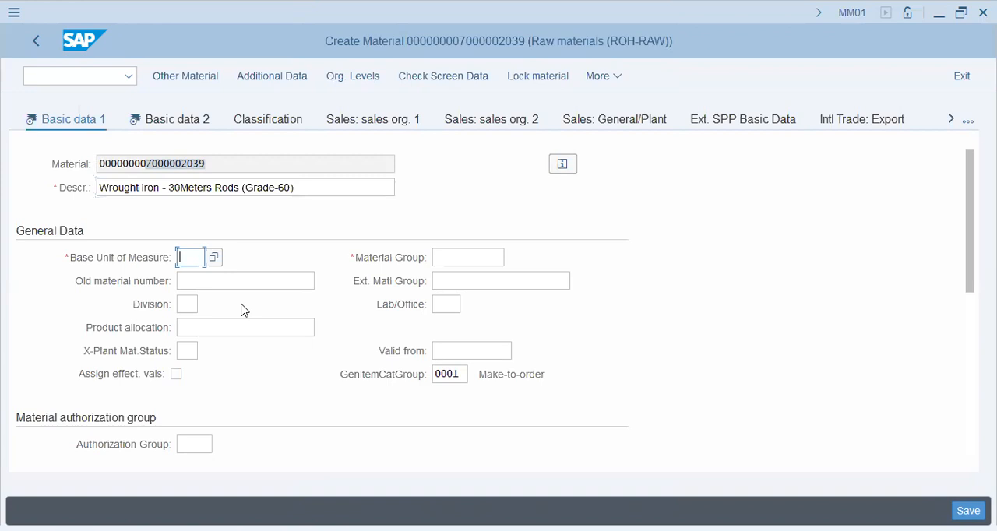
- Set the base unit of measure to m and the material group to PKRAW
{"action": "type", "text": "m"}
{"action": "key", "text": "Tab"}
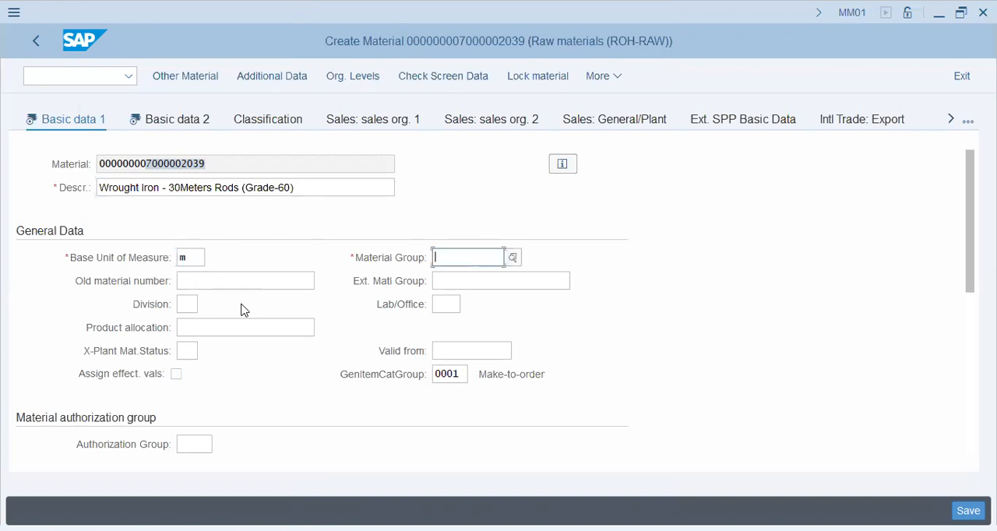
{"action": "key", "text": "Return"}
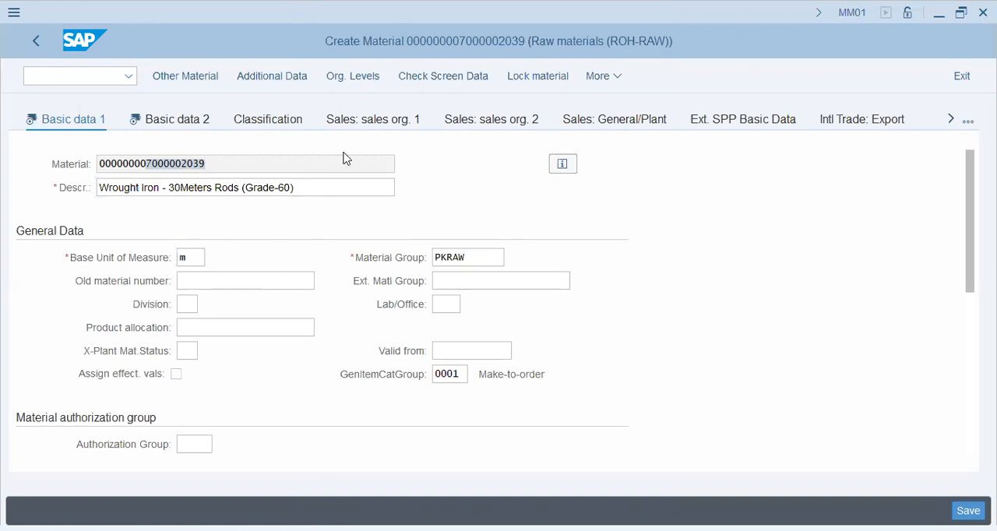
{"action": "left_click", "coordinate": [478, 259]}
- Set the general item category group to NORM (Standard item)
{"action": "scroll", "coordinate": [246, 345], "scroll_direction": "down", "scroll_amount": 4}
{"action": "scroll", "coordinate": [247, 345], "scroll_direction": "up", "scroll_amount": 2}
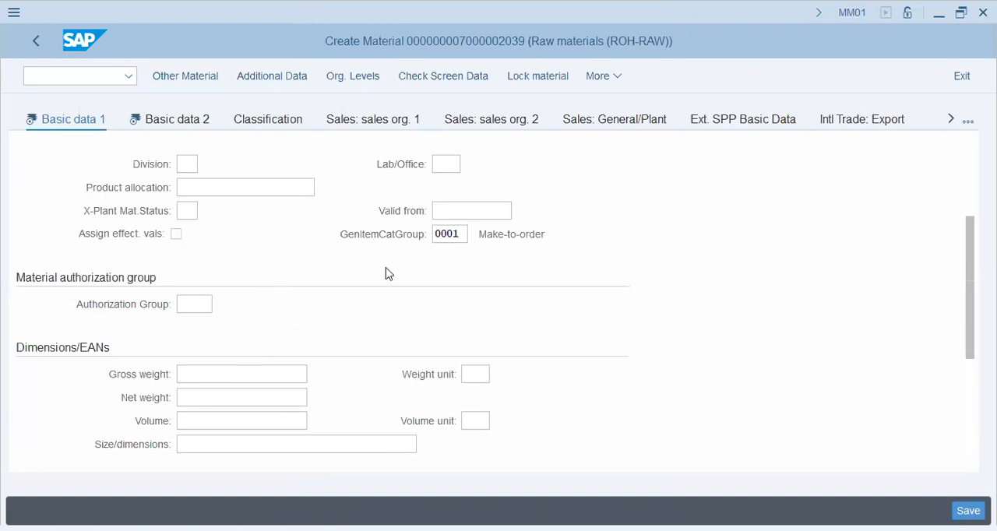
{"action": "left_click", "coordinate": [478, 236]}
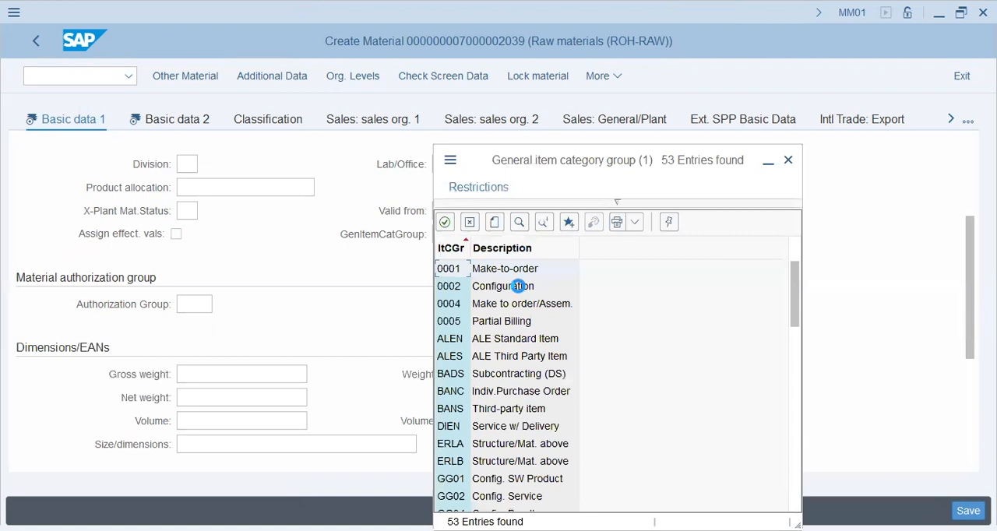
{"action": "left_click", "coordinate": [507, 412]}
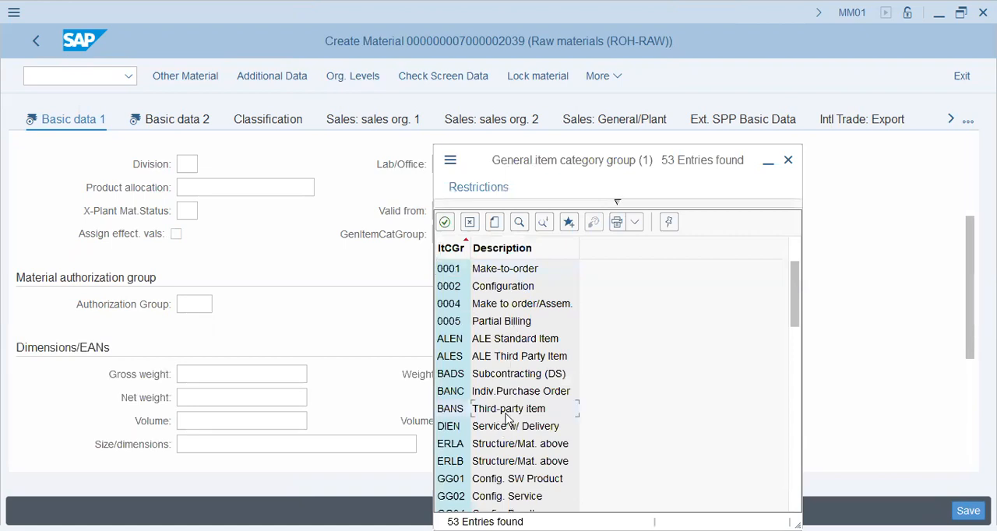
{"action": "scroll", "coordinate": [507, 416], "scroll_direction": "down", "scroll_amount": 2}
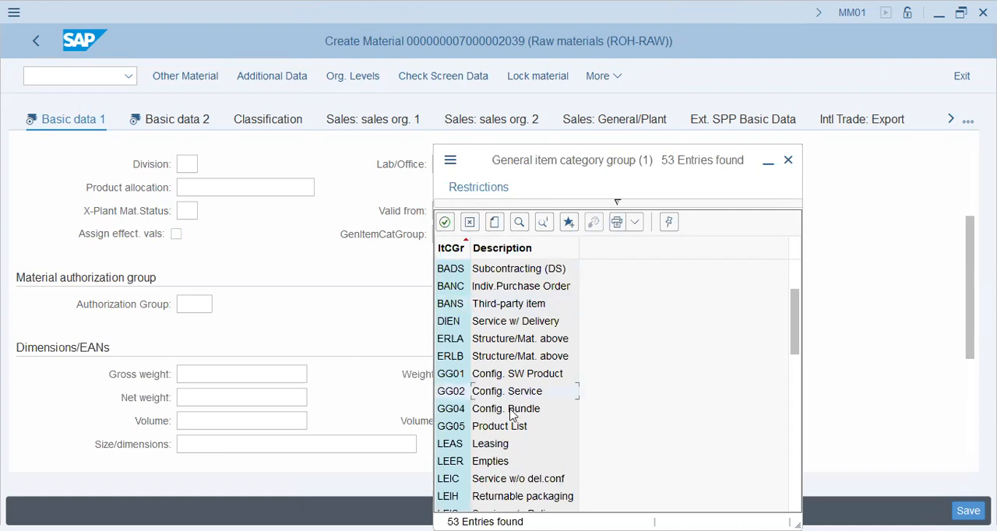
{"action": "scroll", "coordinate": [515, 444], "scroll_direction": "down", "scroll_amount": 1}
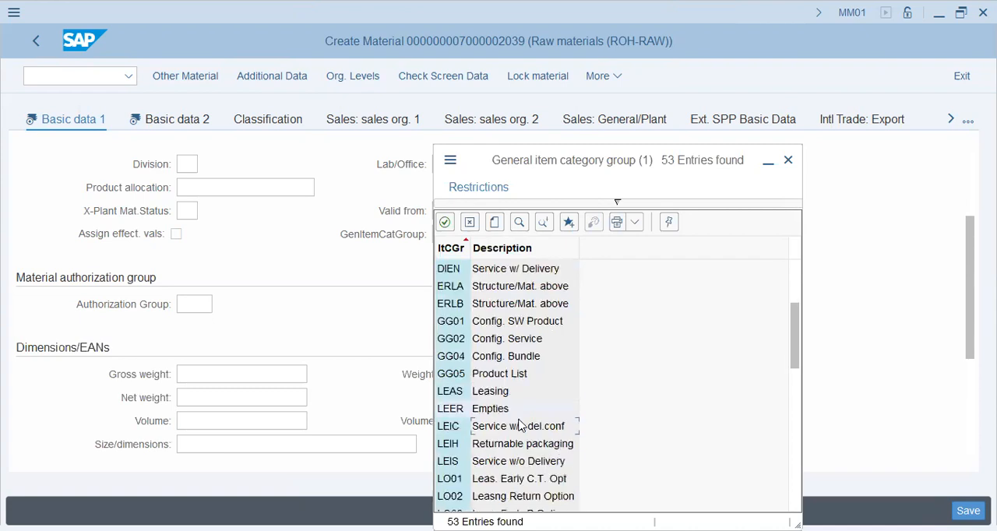
{"action": "scroll", "coordinate": [520, 425], "scroll_direction": "down", "scroll_amount": 4}
{"action": "scroll", "coordinate": [520, 425], "scroll_direction": "down", "scroll_amount": 3}
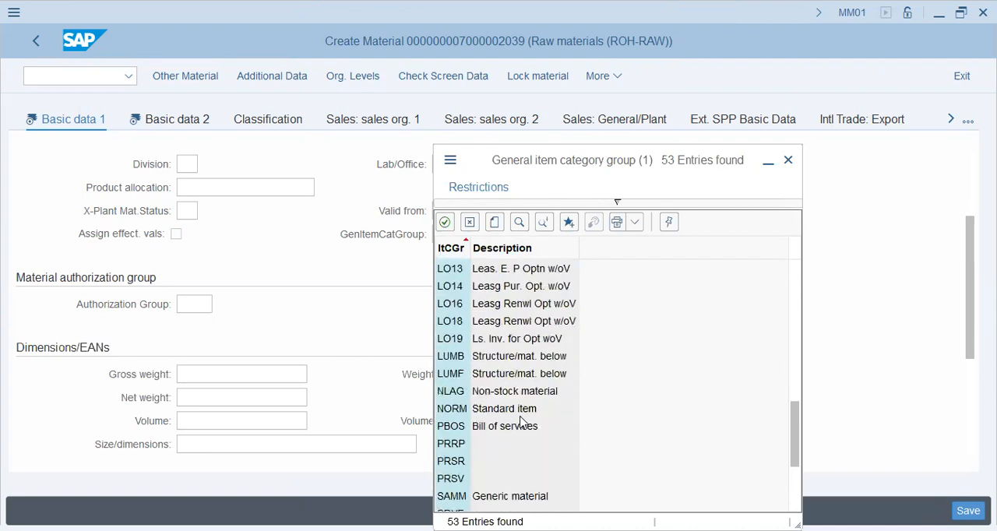
{"action": "scroll", "coordinate": [523, 425], "scroll_direction": "down", "scroll_amount": 1}
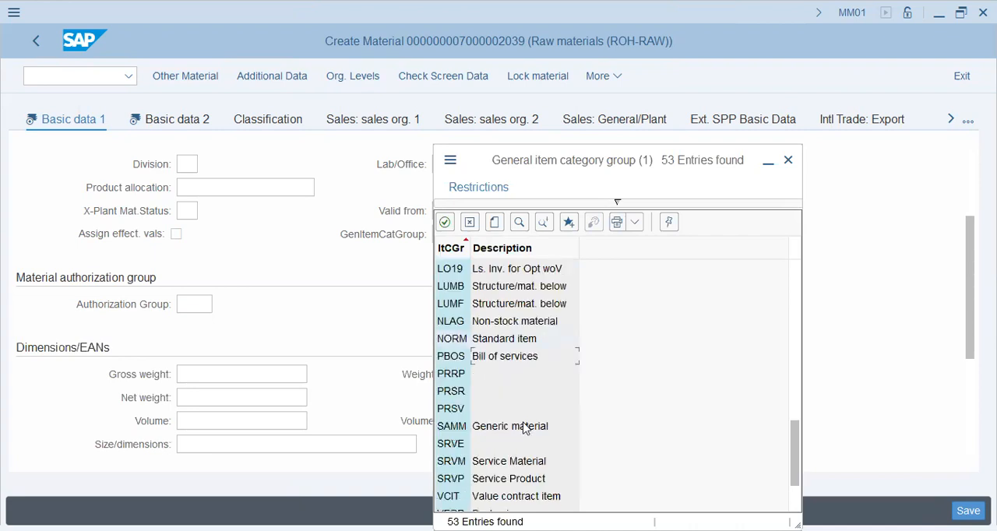
{"action": "scroll", "coordinate": [524, 428], "scroll_direction": "down", "scroll_amount": 1}
{"action": "scroll", "coordinate": [524, 427], "scroll_direction": "up", "scroll_amount": 2}
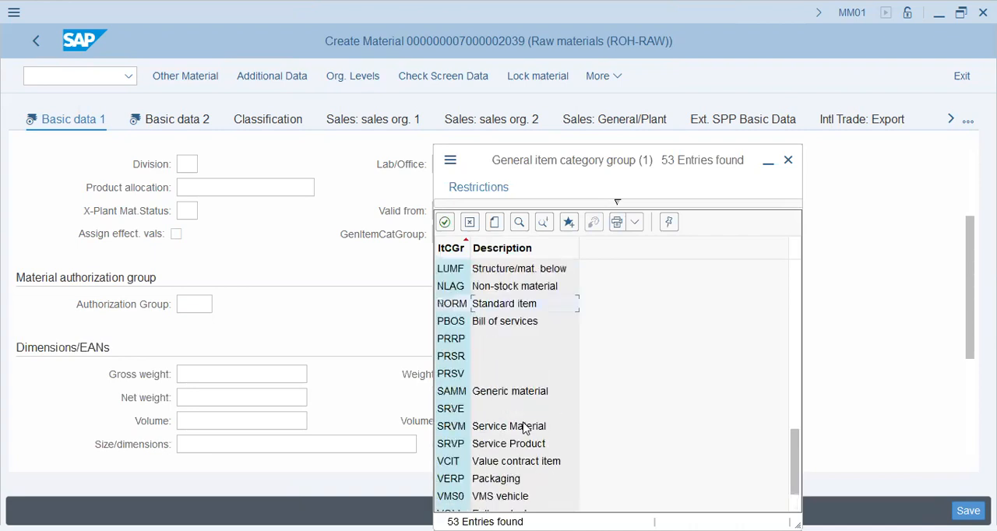
{"action": "left_click", "coordinate": [503, 355]}
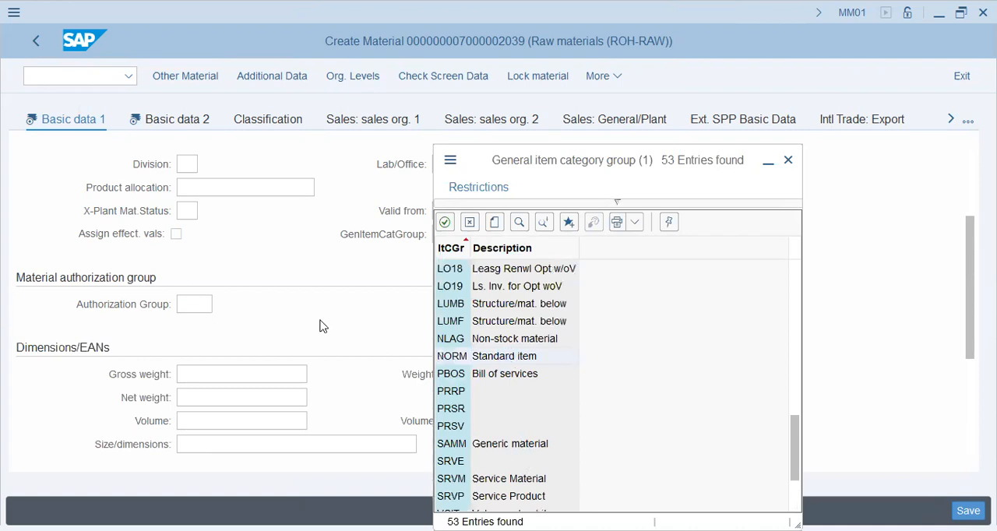
{"action": "scroll", "coordinate": [286, 303], "scroll_direction": "down", "scroll_amount": 3}
{"action": "scroll", "coordinate": [289, 294], "scroll_direction": "up", "scroll_amount": 3}
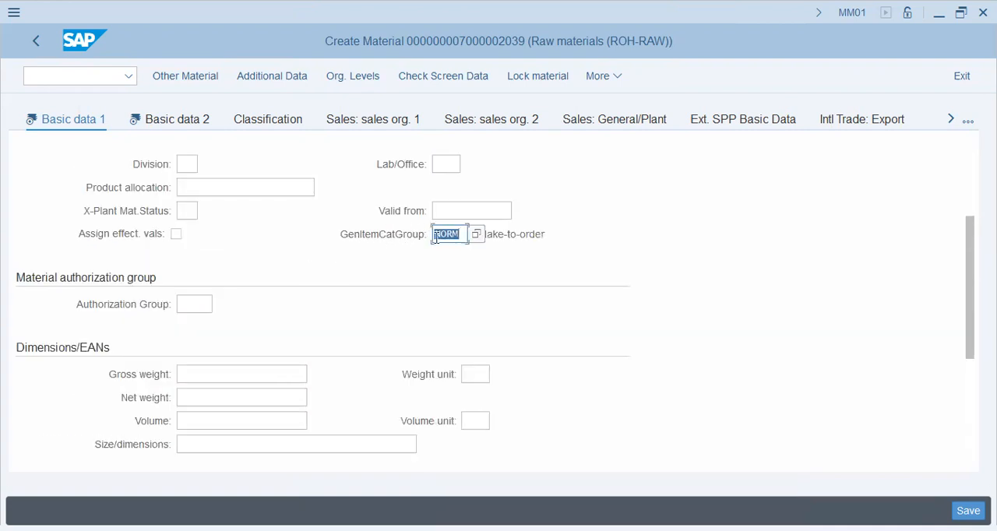
- Review the remaining Basic data 1 fields, and examine the Basic data 2 fields for other data, design drawing, client-specific configuration and Brazil tax
{"action": "scroll", "coordinate": [414, 296], "scroll_direction": "down", "scroll_amount": 3}
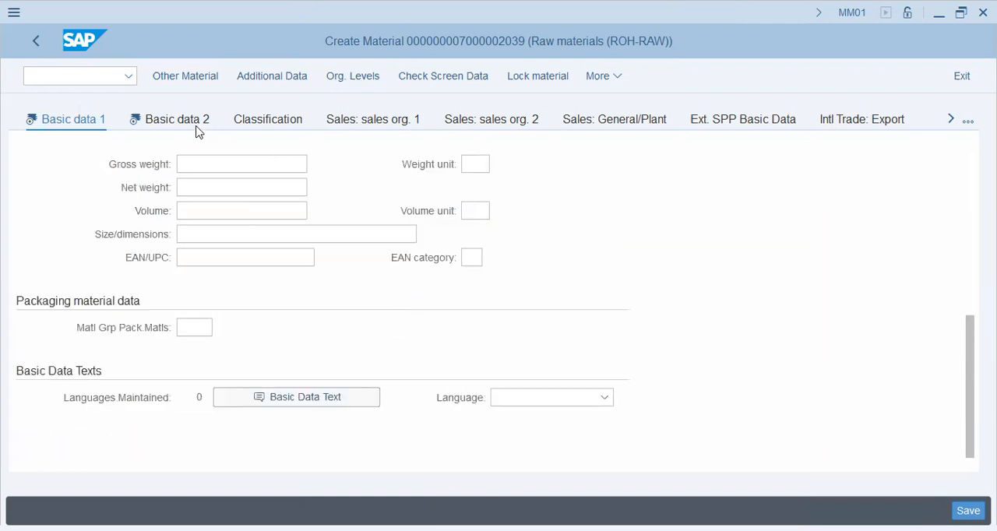
{"action": "scroll", "coordinate": [260, 275], "scroll_direction": "up", "scroll_amount": 5}
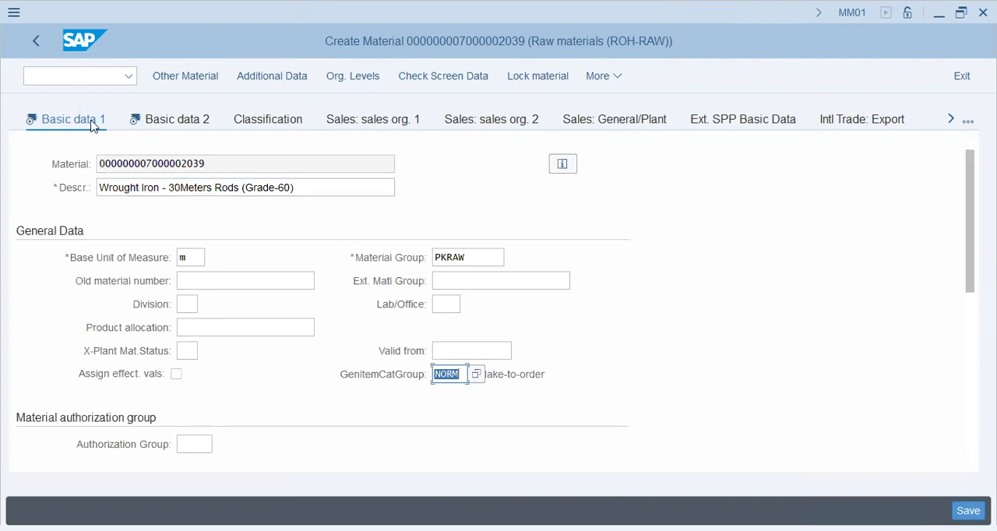
{"action": "left_click", "coordinate": [149, 120]}
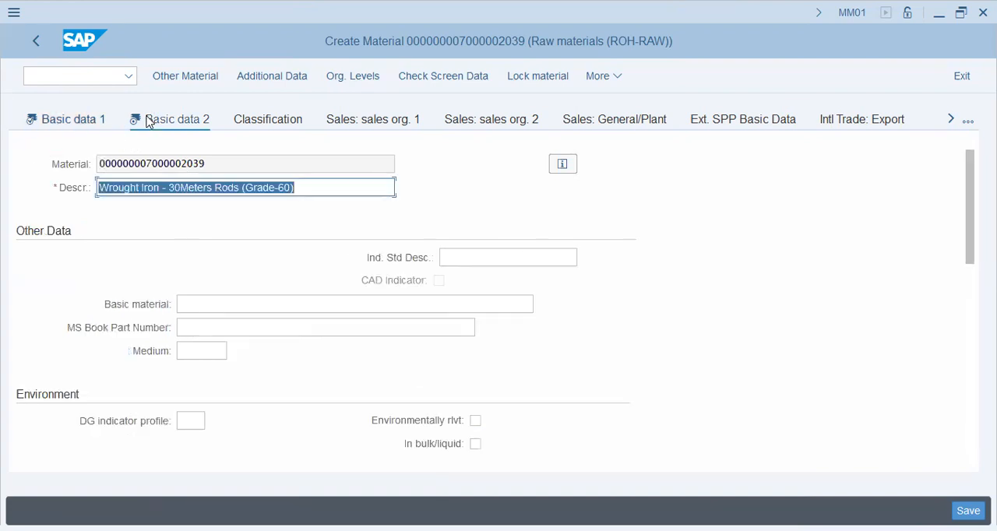
{"action": "left_click", "coordinate": [496, 258]}
{"action": "left_click", "coordinate": [255, 306]}
{"action": "left_click", "coordinate": [245, 324]}
{"action": "scroll", "coordinate": [219, 372], "scroll_direction": "down", "scroll_amount": 3}
{"action": "left_click", "coordinate": [223, 350]}
{"action": "scroll", "coordinate": [251, 377], "scroll_direction": "down", "scroll_amount": 5}
{"action": "left_click", "coordinate": [161, 210]}
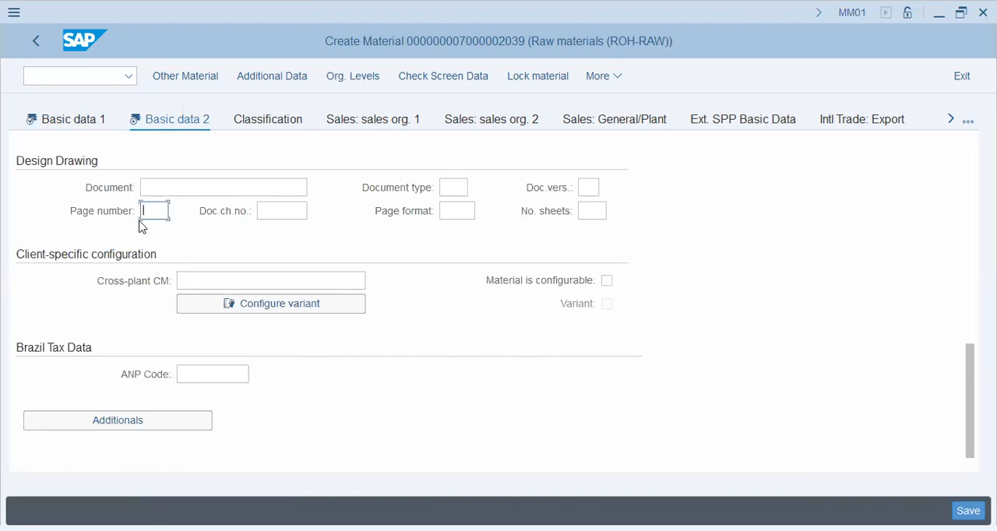
{"action": "left_click", "coordinate": [238, 373]}
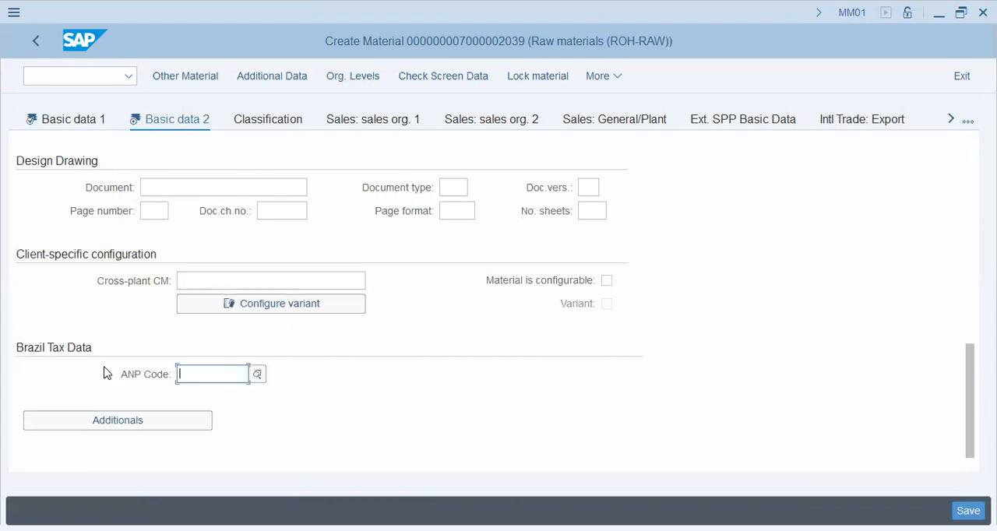
{"action": "left_click", "coordinate": [246, 279]}
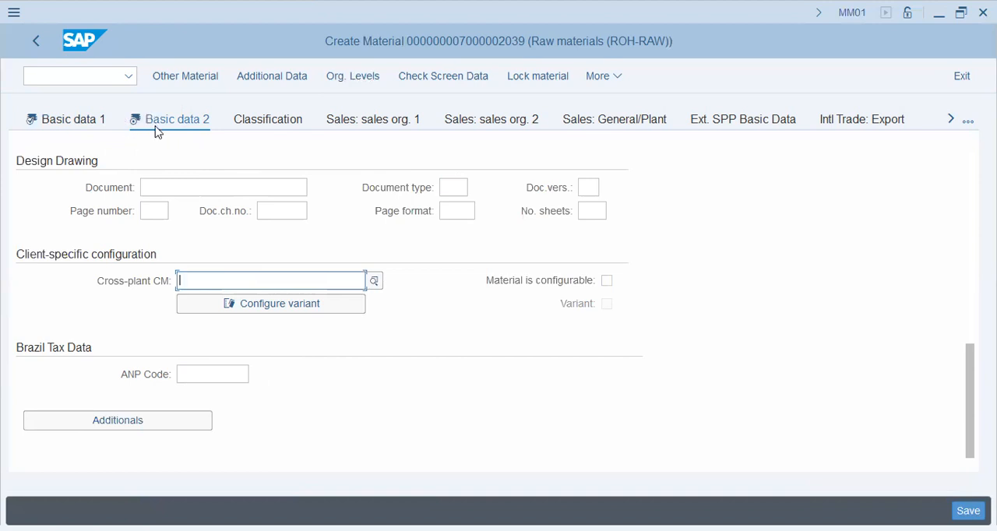
- Open the Purchasing view of the material
{"action": "left_click", "coordinate": [951, 119]}
{"action": "left_click", "coordinate": [951, 119]}
{"action": "left_click", "coordinate": [951, 119]}
{"action": "left_click", "coordinate": [950, 120]}
{"action": "left_click", "coordinate": [950, 120]}
{"action": "left_click", "coordinate": [526, 119]}
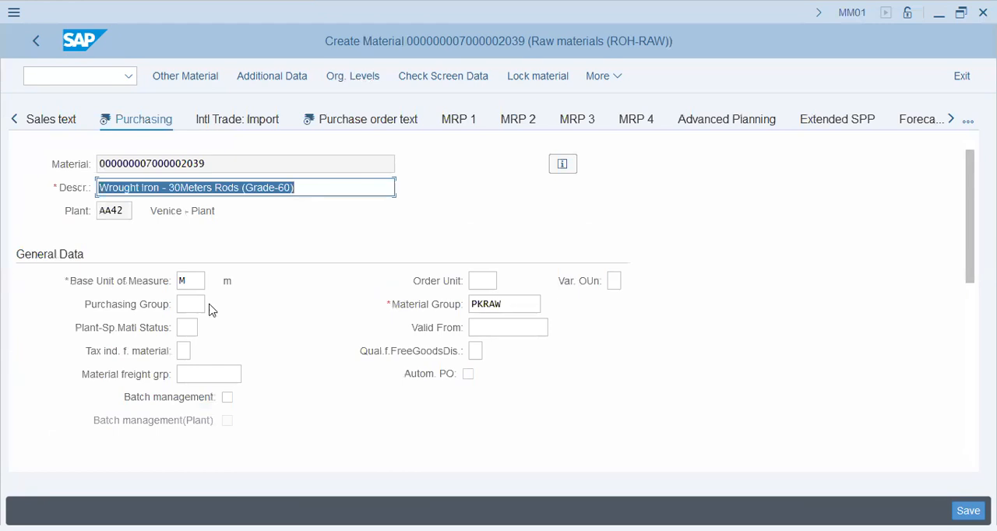
- Set the order unit to CAR in the purchasing general data
{"action": "left_click", "coordinate": [183, 282]}
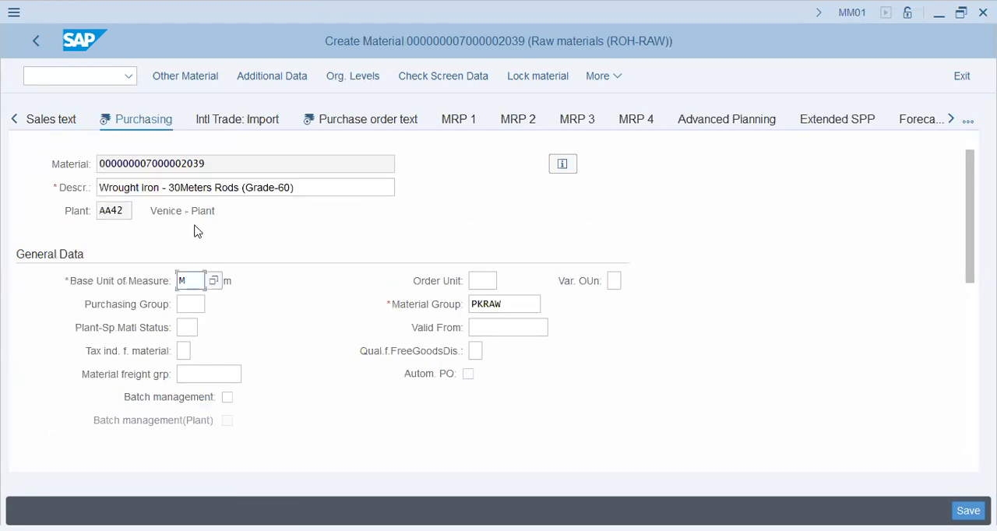
{"action": "left_click_drag", "start_coordinate": [169, 187], "coordinate": [216, 189]}
{"action": "left_click", "coordinate": [483, 280]}
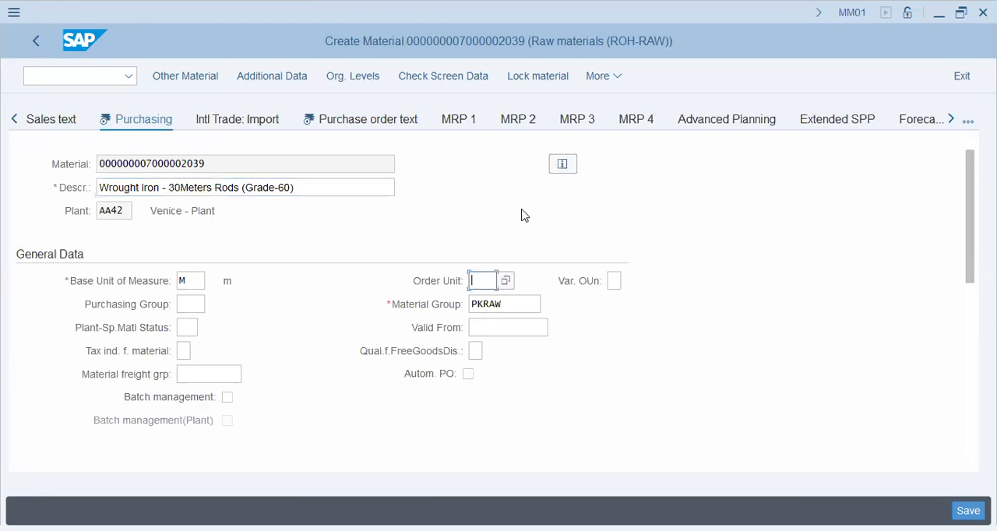
{"action": "type", "text": "C"}
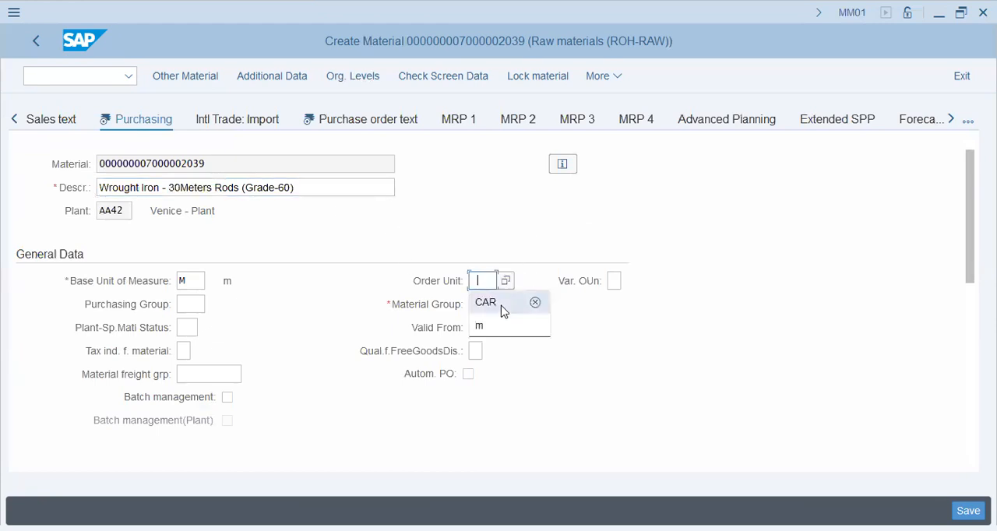
{"action": "left_click", "coordinate": [501, 306]}
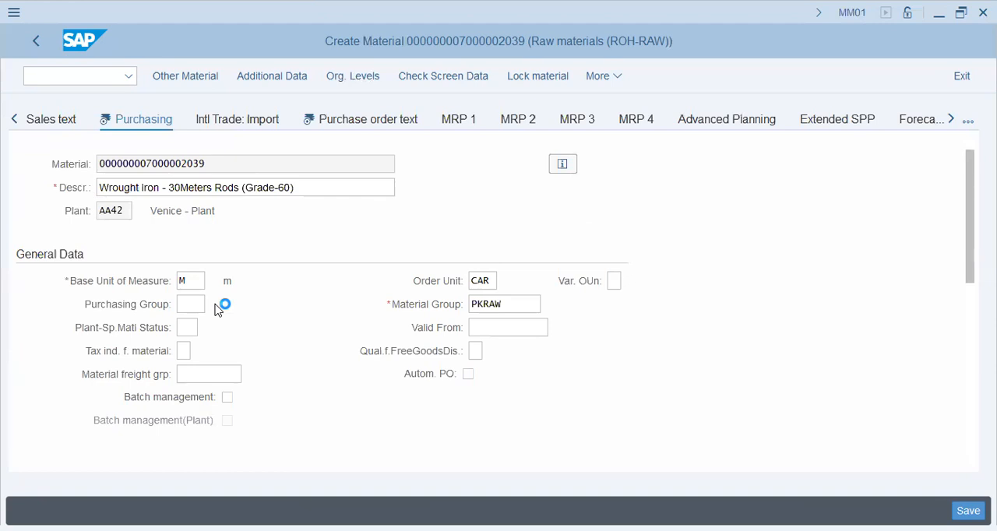
- Look up the purchasing groups and assign 000 (Purch Group 1) to the material
{"action": "key", "text": "F4"}
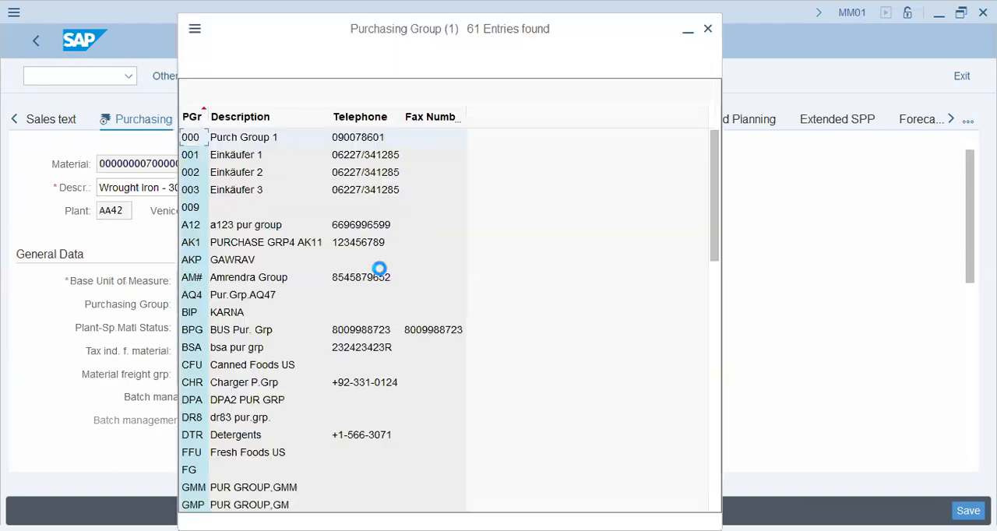
{"action": "left_click", "coordinate": [263, 370]}
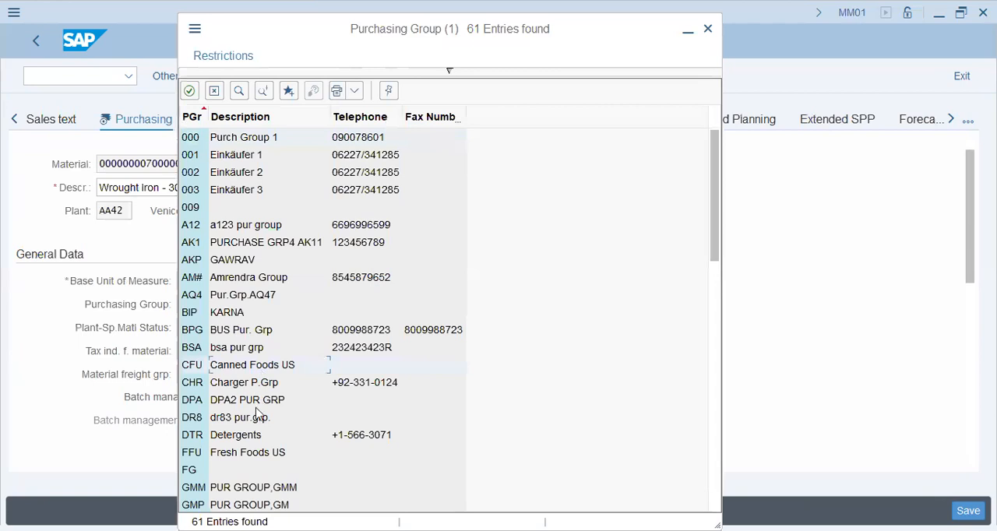
{"action": "scroll", "coordinate": [260, 415], "scroll_direction": "down", "scroll_amount": 4}
{"action": "left_click", "coordinate": [245, 247]}
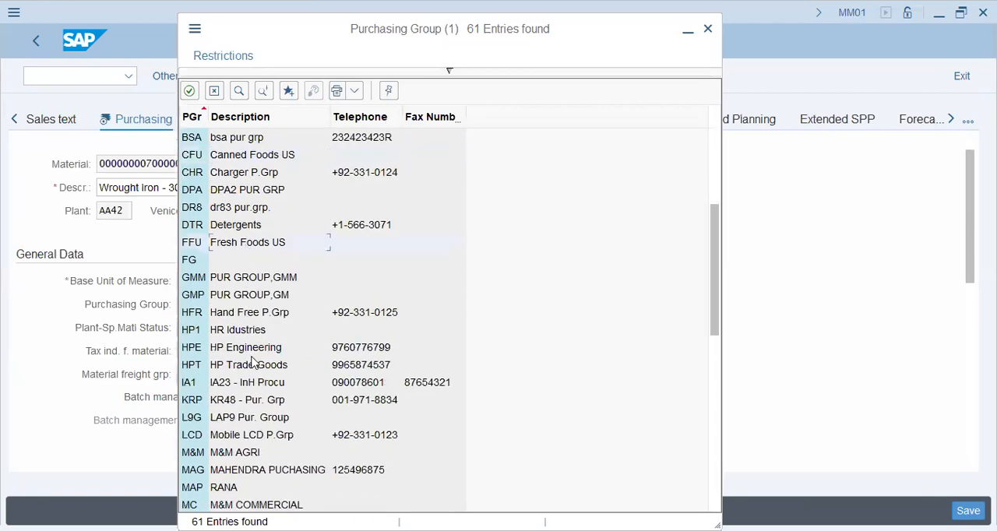
{"action": "scroll", "coordinate": [253, 366], "scroll_direction": "down", "scroll_amount": 1}
{"action": "left_click", "coordinate": [251, 371]}
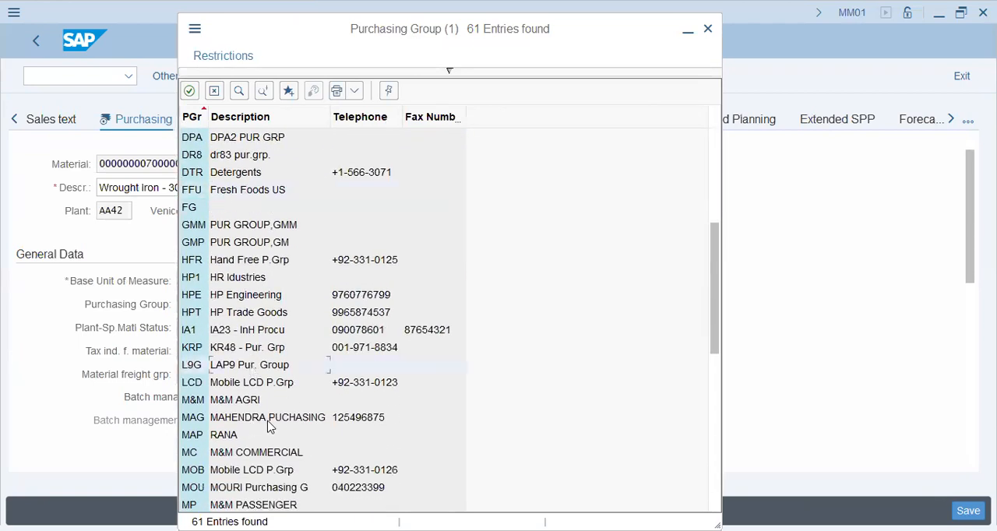
{"action": "scroll", "coordinate": [281, 427], "scroll_direction": "down", "scroll_amount": 4}
{"action": "left_click", "coordinate": [269, 334]}
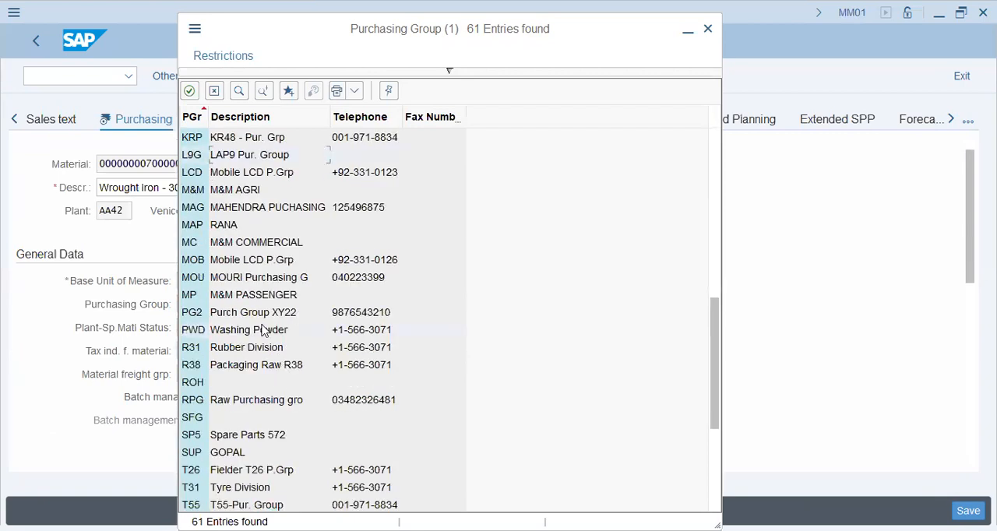
{"action": "left_click", "coordinate": [263, 349]}
{"action": "left_click", "coordinate": [261, 402]}
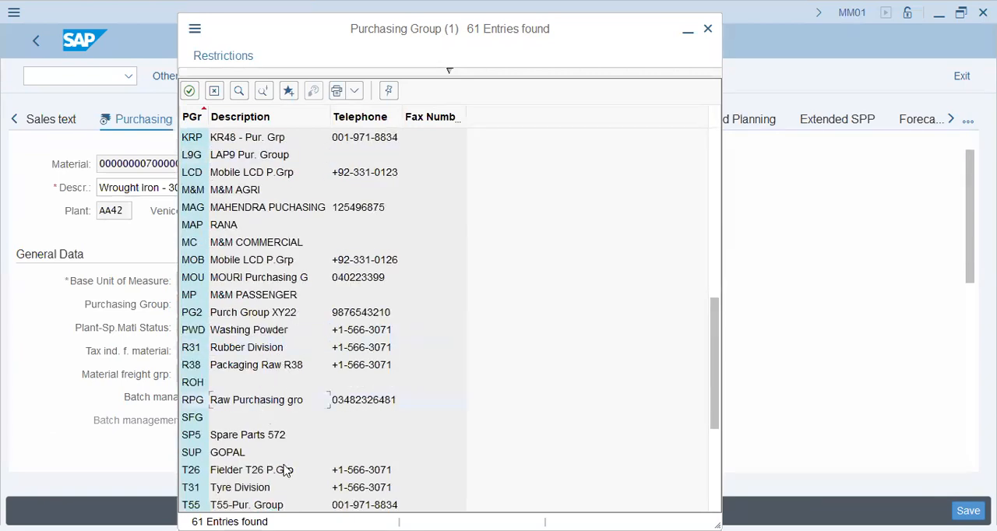
{"action": "scroll", "coordinate": [286, 457], "scroll_direction": "up", "scroll_amount": 9}
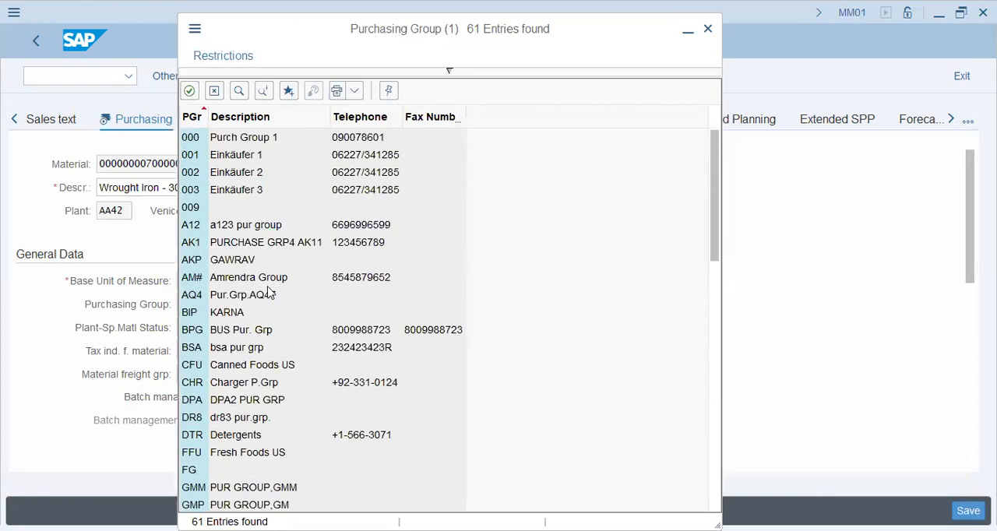
{"action": "left_click", "coordinate": [275, 134]}
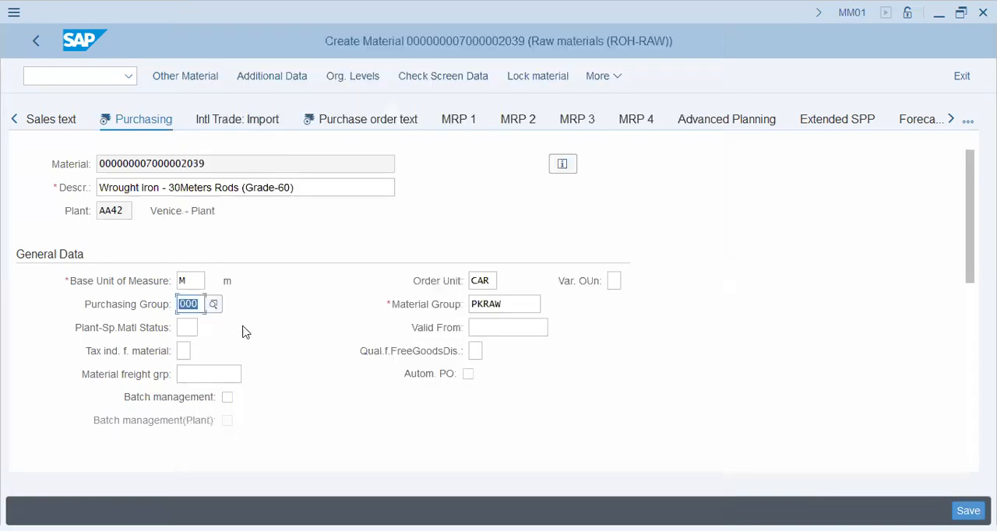
- Examine the plant-specific status, tax indicator and valid-from fields, and check the possible entries for the material freight group
{"action": "left_click", "coordinate": [195, 331]}
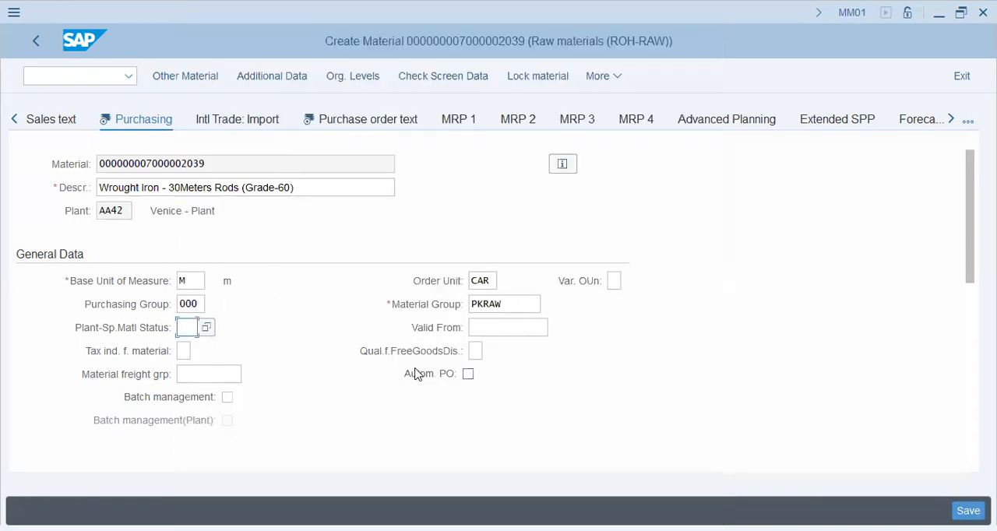
{"action": "left_click", "coordinate": [184, 351]}
{"action": "left_click", "coordinate": [201, 375]}
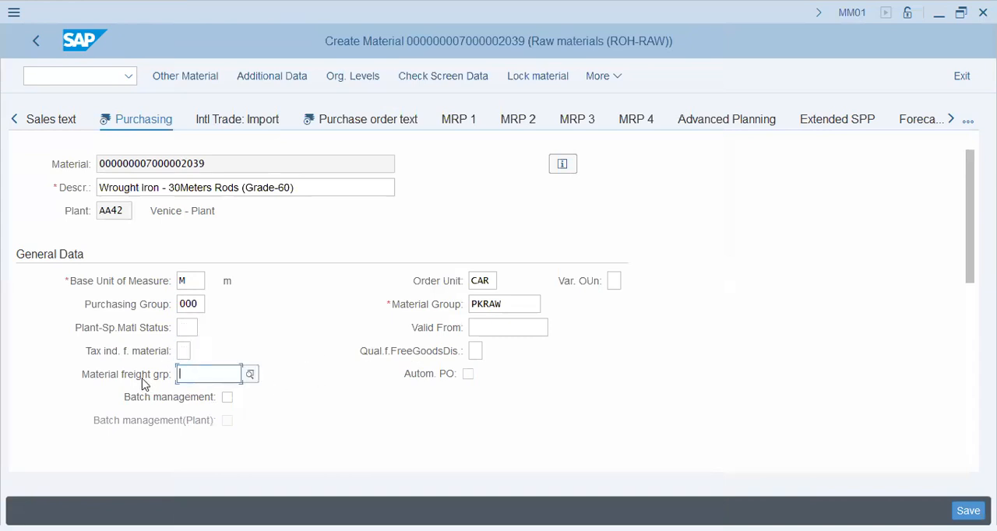
{"action": "left_click", "coordinate": [250, 374]}
{"action": "left_click", "coordinate": [479, 359]}
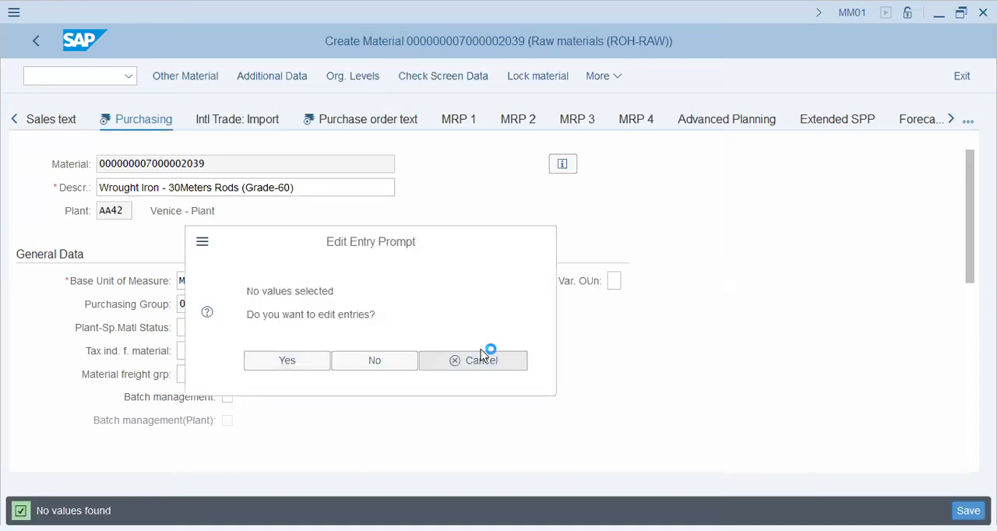
{"action": "left_click", "coordinate": [540, 331]}
{"action": "scroll", "coordinate": [565, 350], "scroll_direction": "down", "scroll_amount": 1}
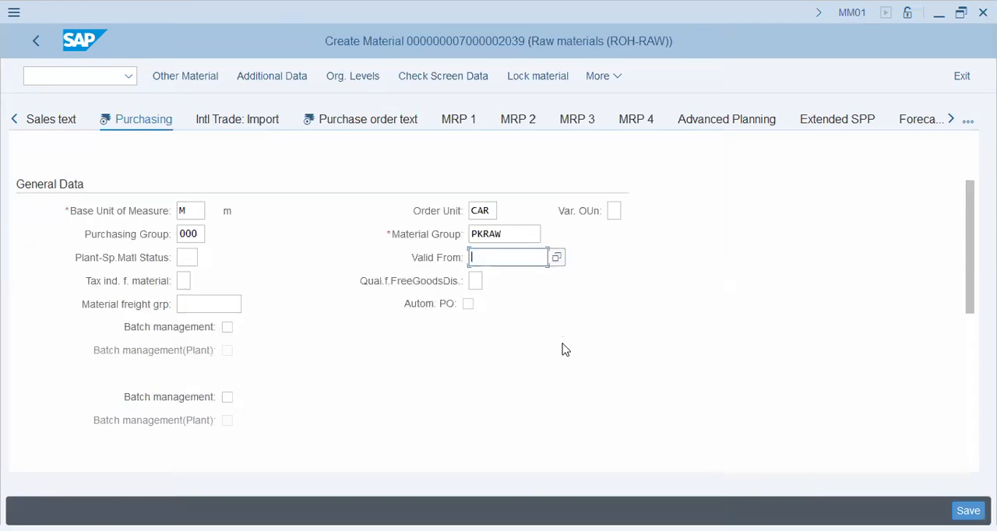
- Allow automatic purchase orders and enable the source list requirement in the material's purchasing data
{"action": "scroll", "coordinate": [565, 349], "scroll_direction": "down", "scroll_amount": 2}
{"action": "left_click", "coordinate": [468, 164]}
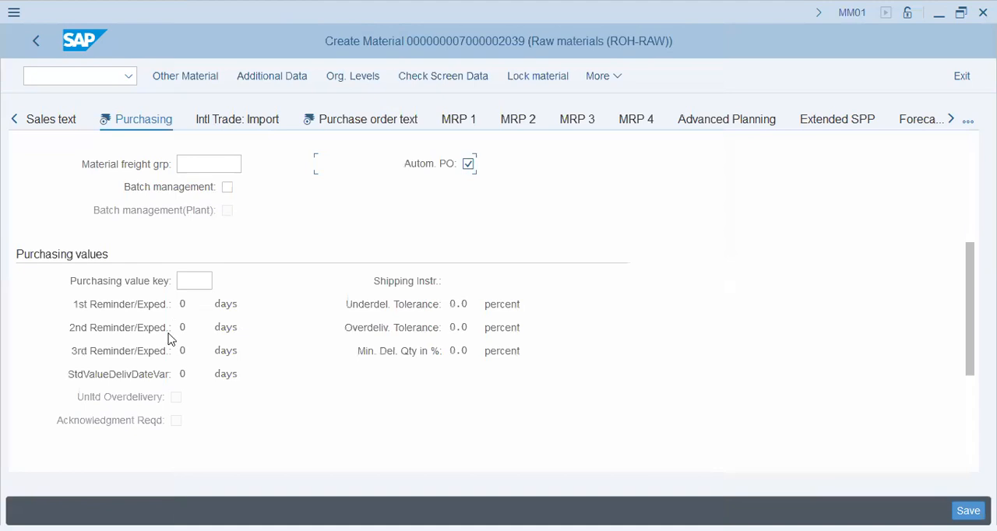
{"action": "scroll", "coordinate": [171, 372], "scroll_direction": "down", "scroll_amount": 3}
{"action": "left_click", "coordinate": [177, 375]}
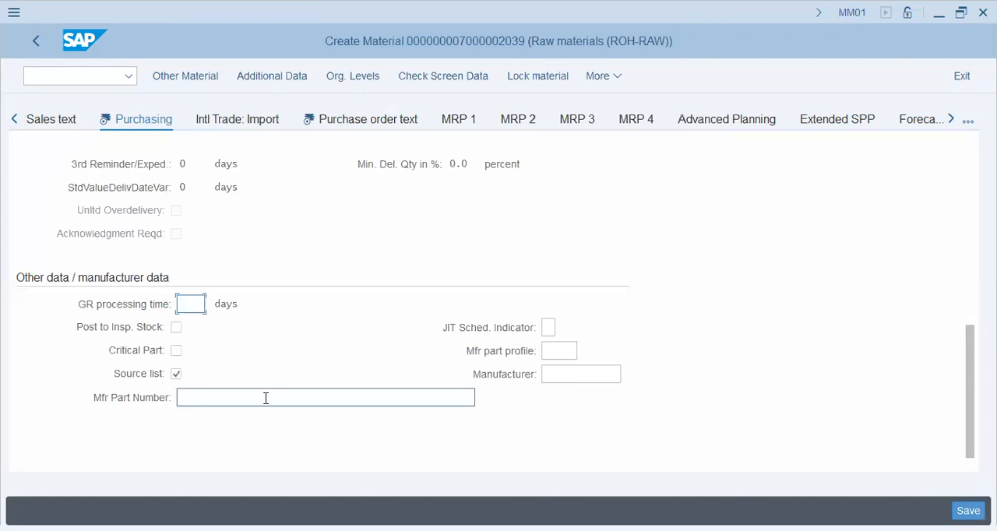
{"action": "scroll", "coordinate": [266, 400], "scroll_direction": "up", "scroll_amount": 6}
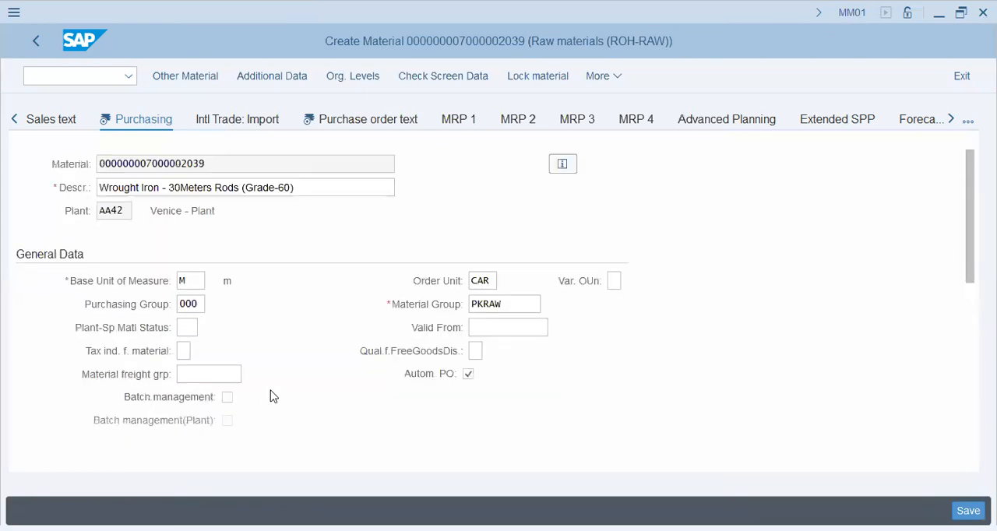
{"action": "scroll", "coordinate": [272, 396], "scroll_direction": "down", "scroll_amount": 6}
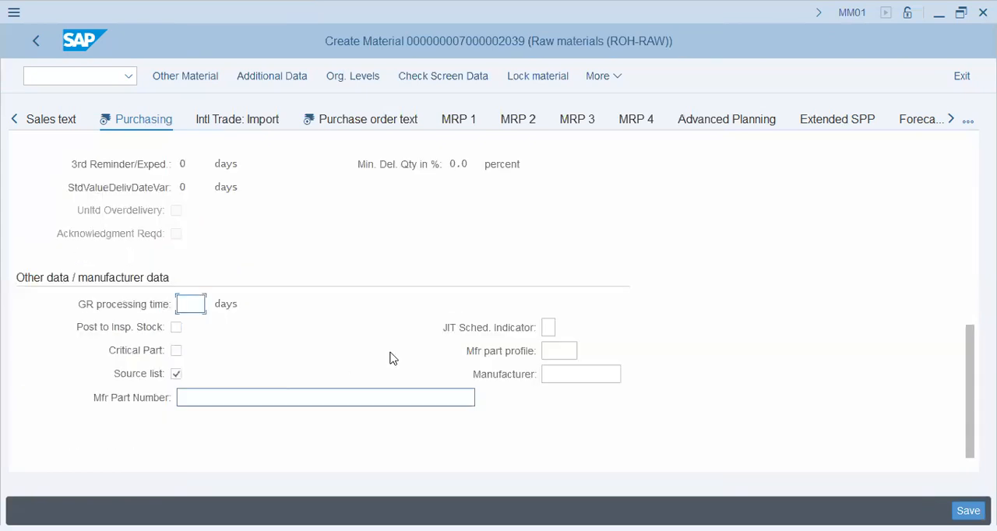
- Check the possible entries for the JIT schedule indicator without choosing one
{"action": "left_click", "coordinate": [551, 325]}
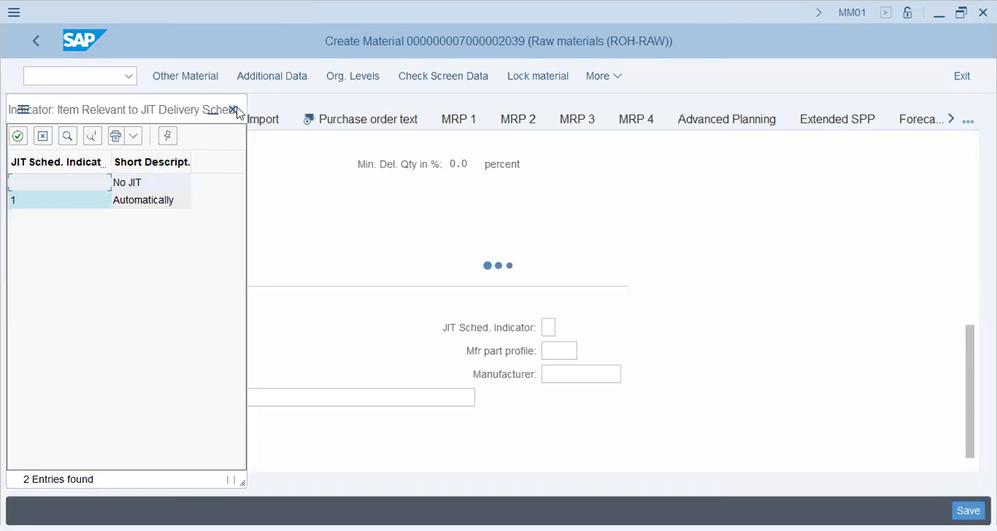
{"action": "key", "text": "Escape"}
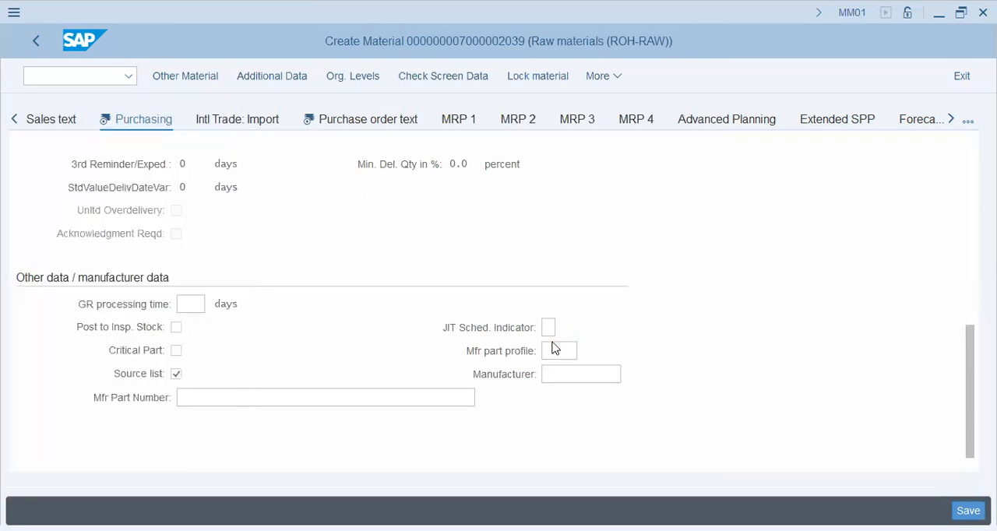
{"action": "scroll", "coordinate": [551, 342], "scroll_direction": "up", "scroll_amount": 5}
{"action": "scroll", "coordinate": [551, 349], "scroll_direction": "up", "scroll_amount": 4}
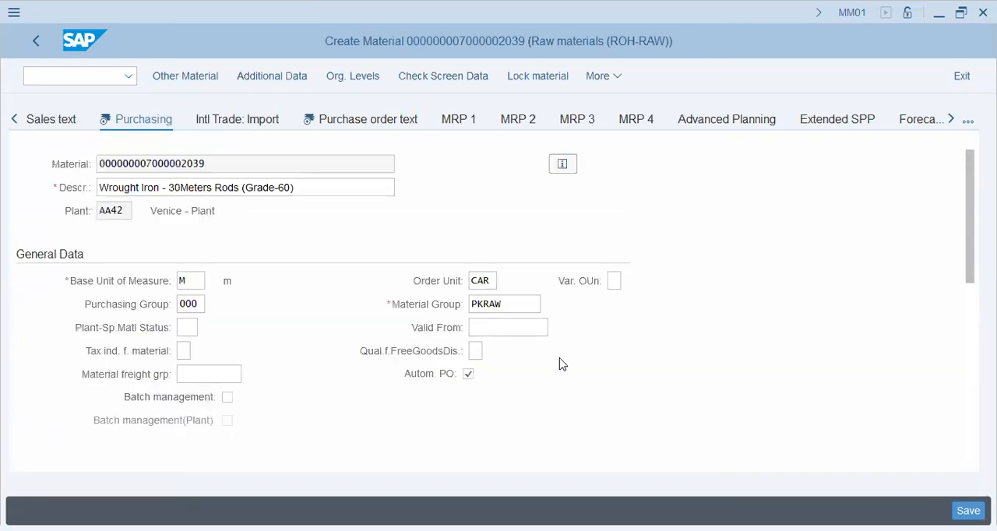
- Leave the Purchasing view for the purchase order text and define the order unit conversion as 1 CAR equal to 120 M
{"action": "left_click", "coordinate": [360, 126]}
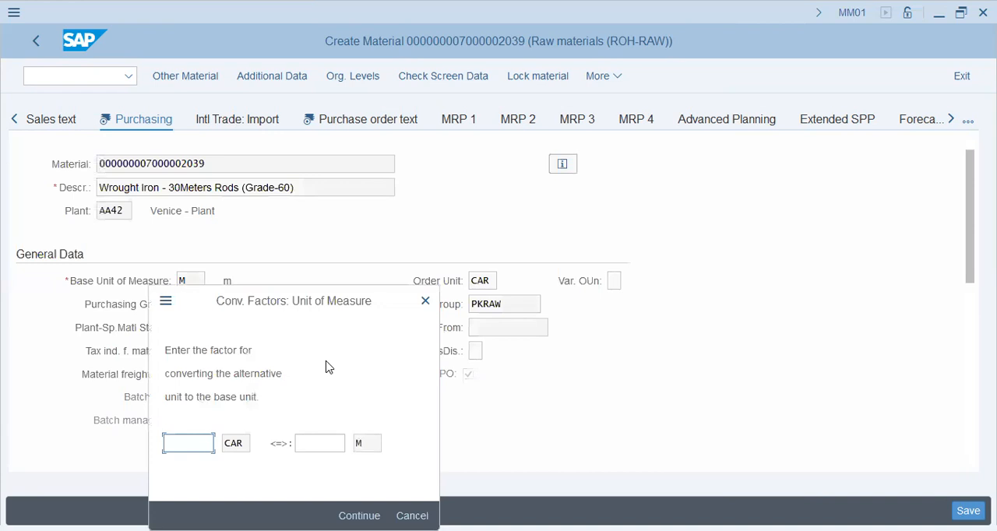
{"action": "type", "text": "1"}
{"action": "key", "text": "Tab"}
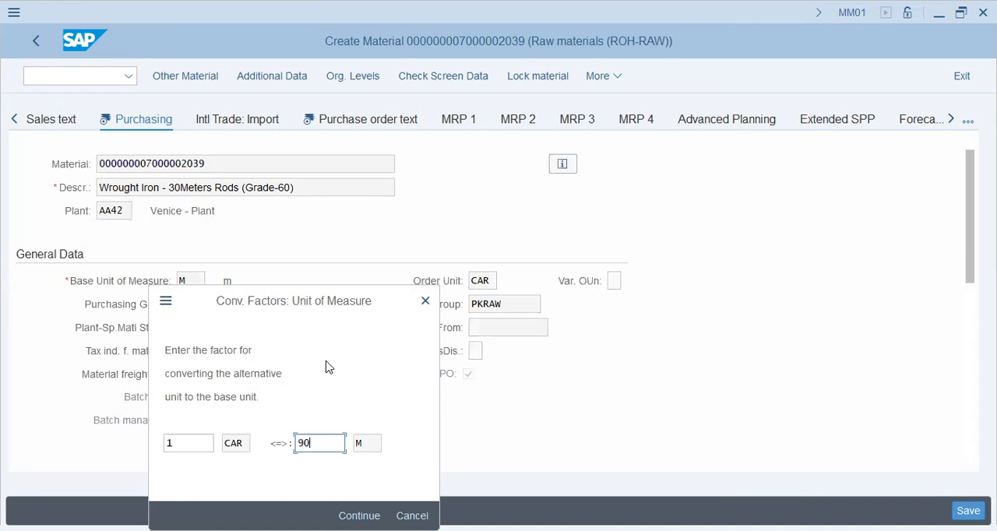
{"action": "key", "text": "Return"}
{"action": "type", "text": "12"}
{"action": "key", "text": "Return"}
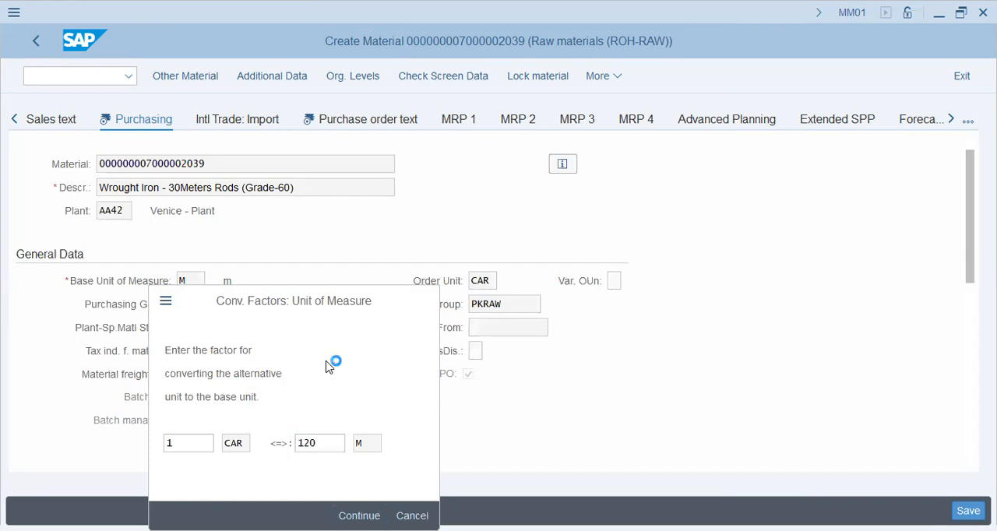
- Enter the English purchase order text "Handle with Care - 120M - Wrought Iron rods - pack with FRAGILE Sticker"
{"action": "left_click", "coordinate": [376, 124]}
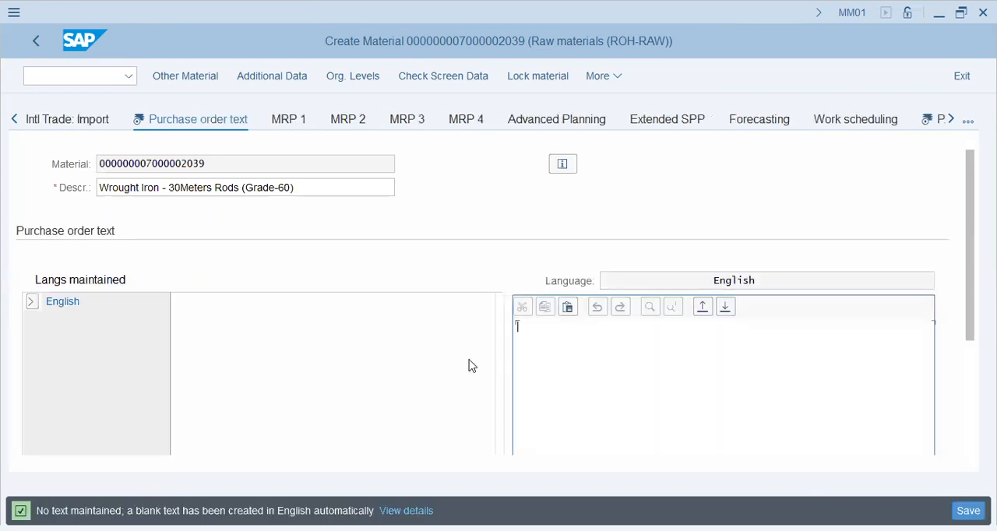
{"action": "left_click", "coordinate": [517, 326]}
{"action": "type", "text": "Handle with Care -"}
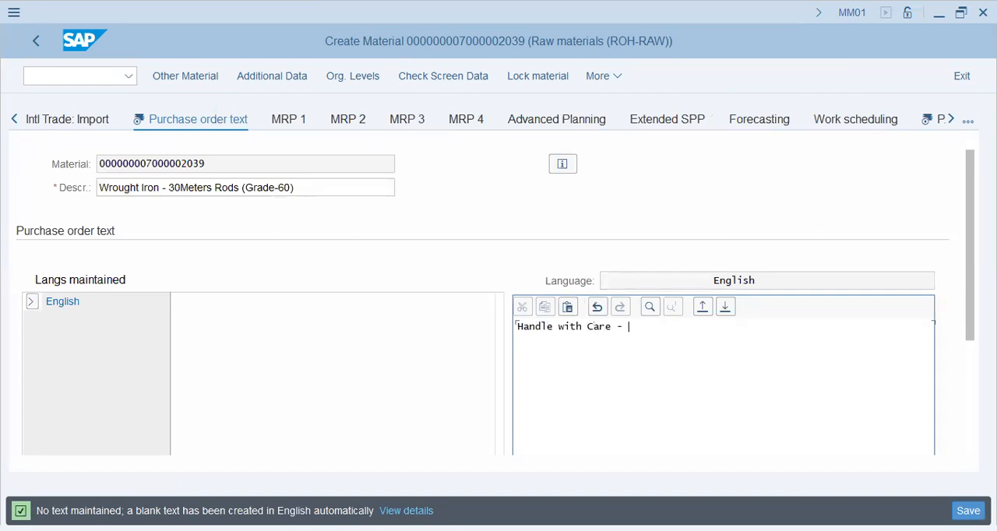
{"action": "type", "text": " 1320"}
{"action": "key", "text": "BackSpace"}
{"action": "key", "text": "BackSpace"}
{"action": "key", "text": "BackSpace"}
{"action": "type", "text": "20M - Wroguth"}
{"action": "key", "text": "BackSpace"}
{"action": "key", "text": "BackSpace"}
{"action": "type", "text": "ght Iron rods "}
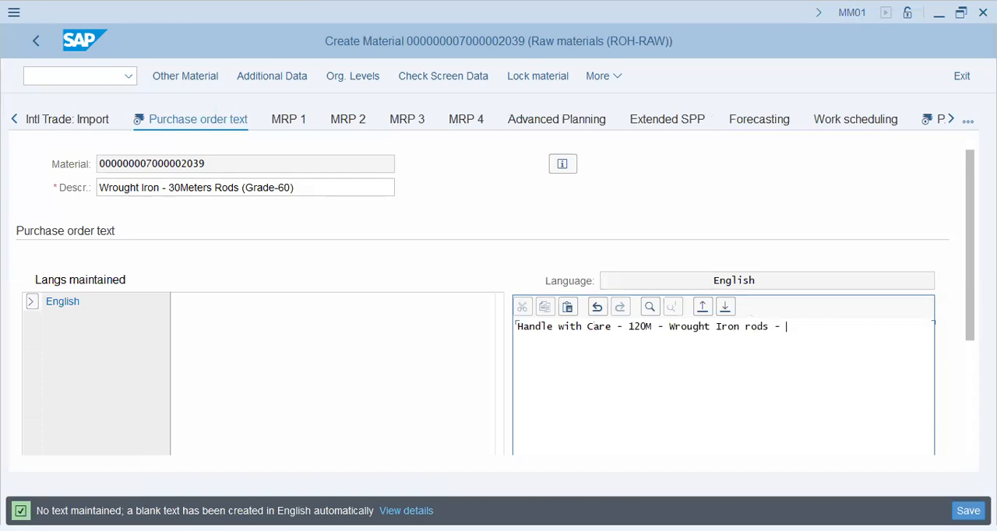
{"action": "type", "text": "- pack with FRAGIL"}
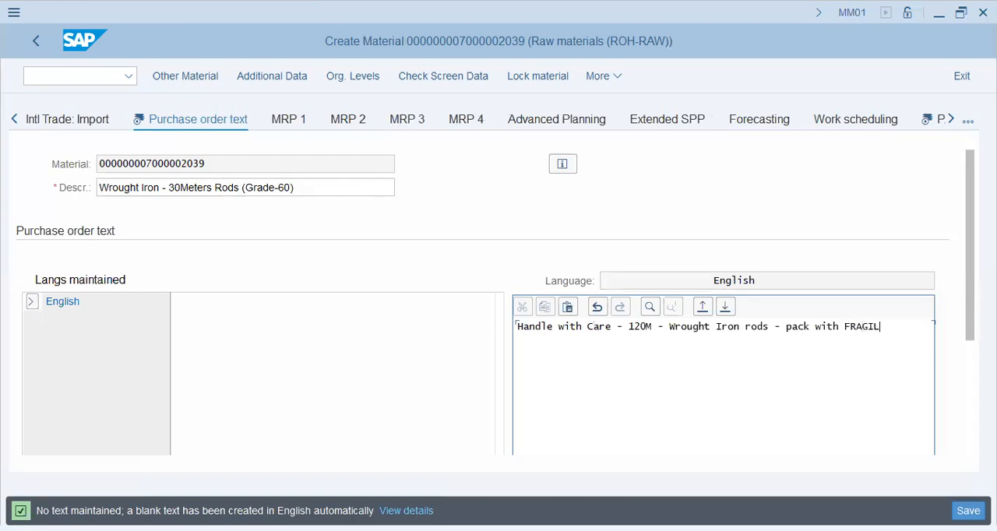
{"action": "type", "text": "E Sticker"}
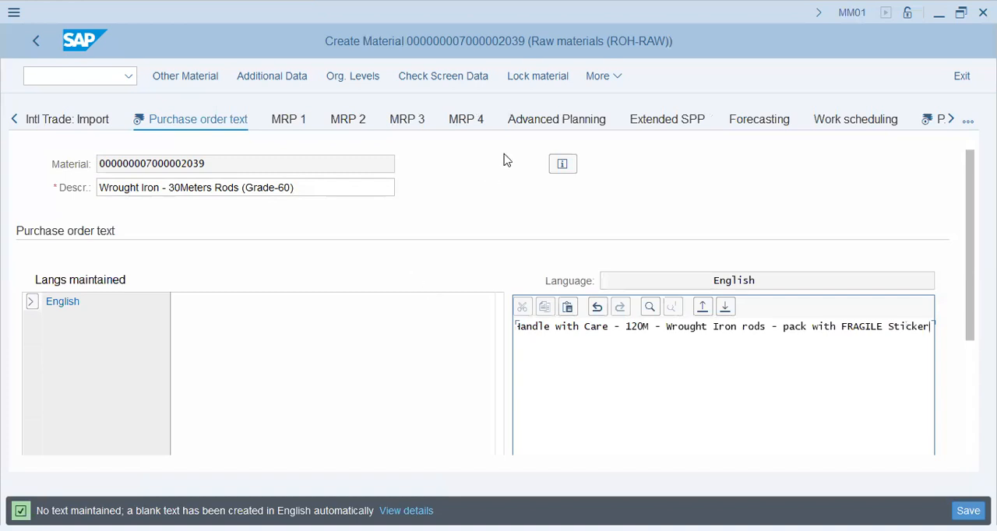
- Open the Plant data / stor. 1 view and set the unit of issue to FT
{"action": "left_click", "coordinate": [950, 121]}
{"action": "left_click", "coordinate": [845, 119]}
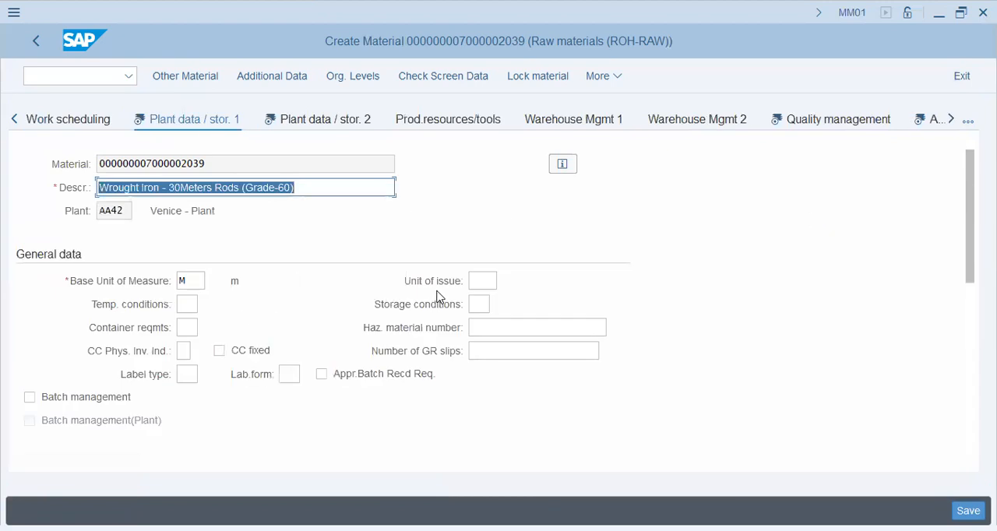
{"action": "left_click", "coordinate": [191, 281]}
{"action": "left_click", "coordinate": [483, 278]}
{"action": "left_click", "coordinate": [502, 305]}
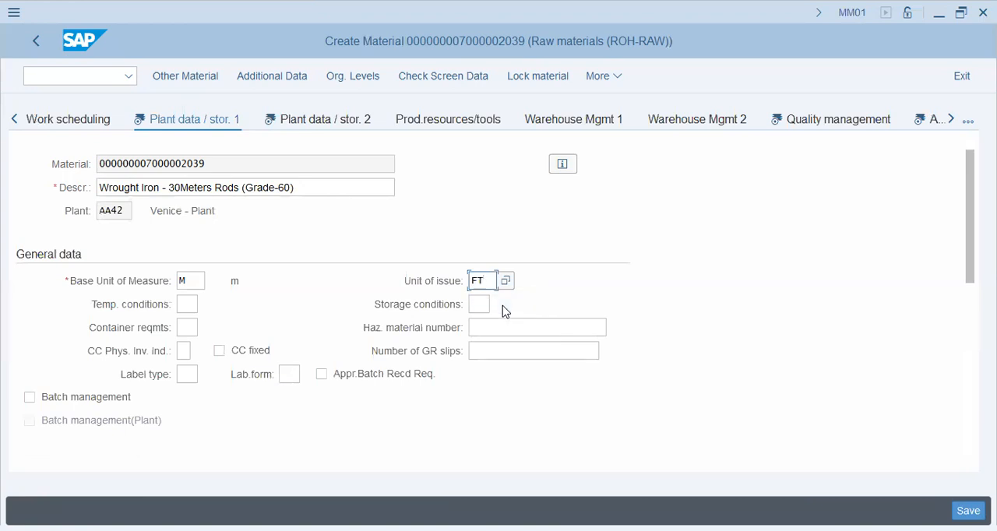
{"action": "left_click", "coordinate": [197, 281]}
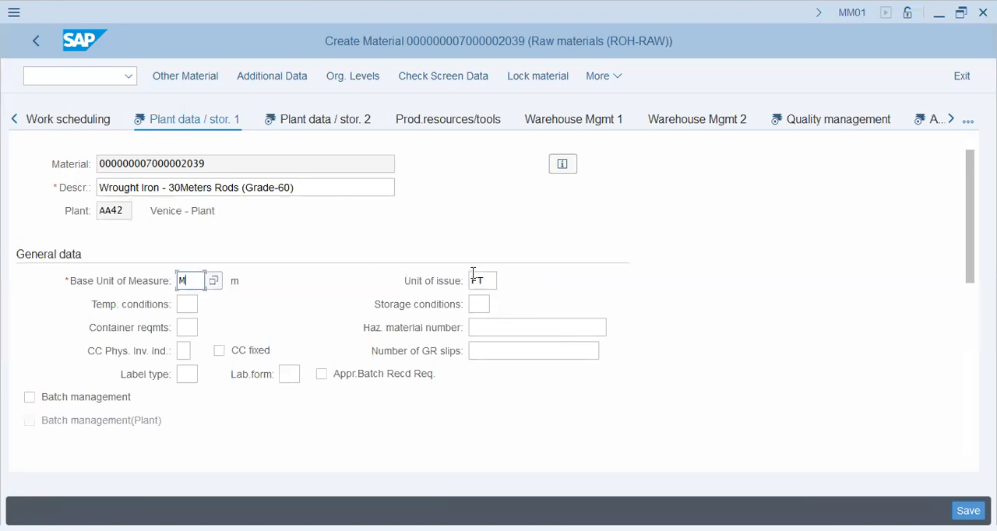
{"action": "left_click", "coordinate": [476, 279]}
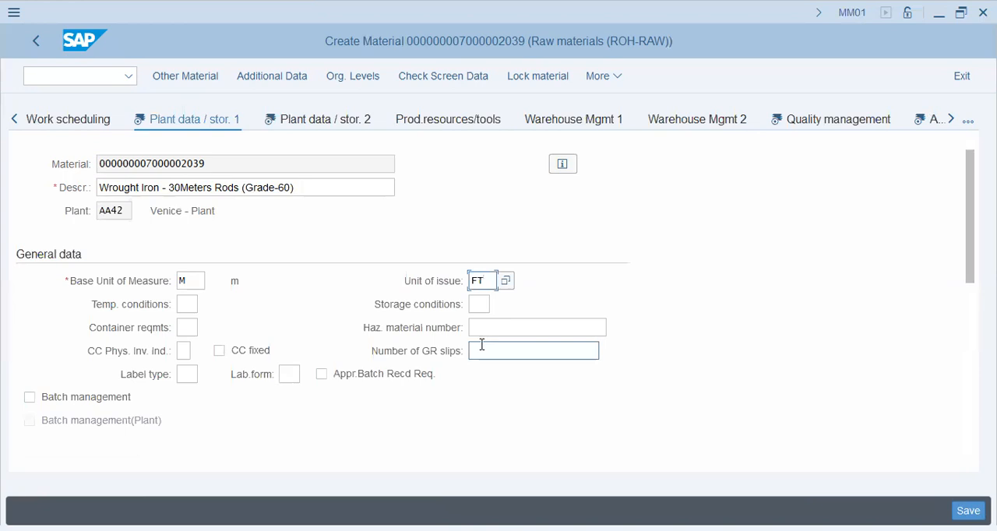
- Examine the temperature conditions, hazardous material number, shelf life and maturation time fields of the Plant data / stor. 1 view
{"action": "scroll", "coordinate": [323, 372], "scroll_direction": "down", "scroll_amount": 3}
{"action": "left_click", "coordinate": [188, 165]}
{"action": "left_click", "coordinate": [556, 190]}
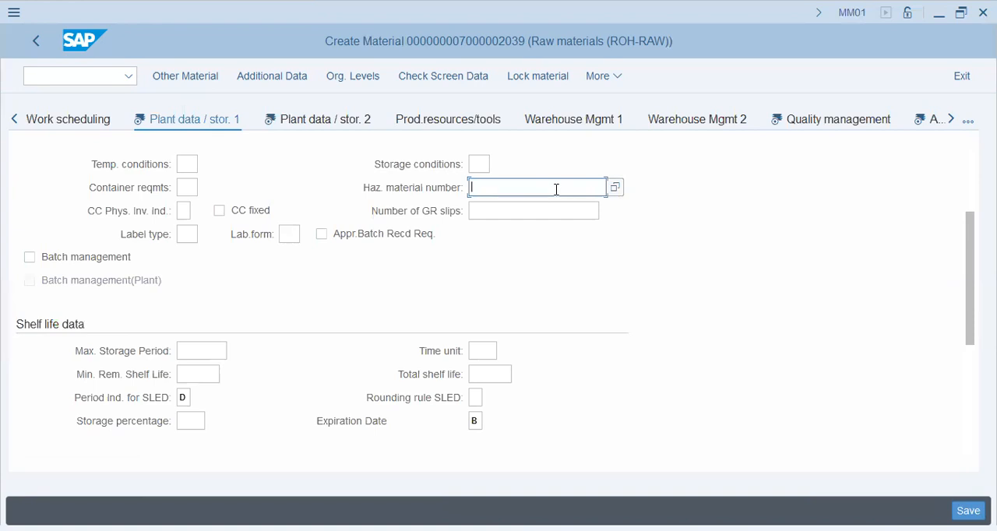
{"action": "scroll", "coordinate": [510, 243], "scroll_direction": "down", "scroll_amount": 3}
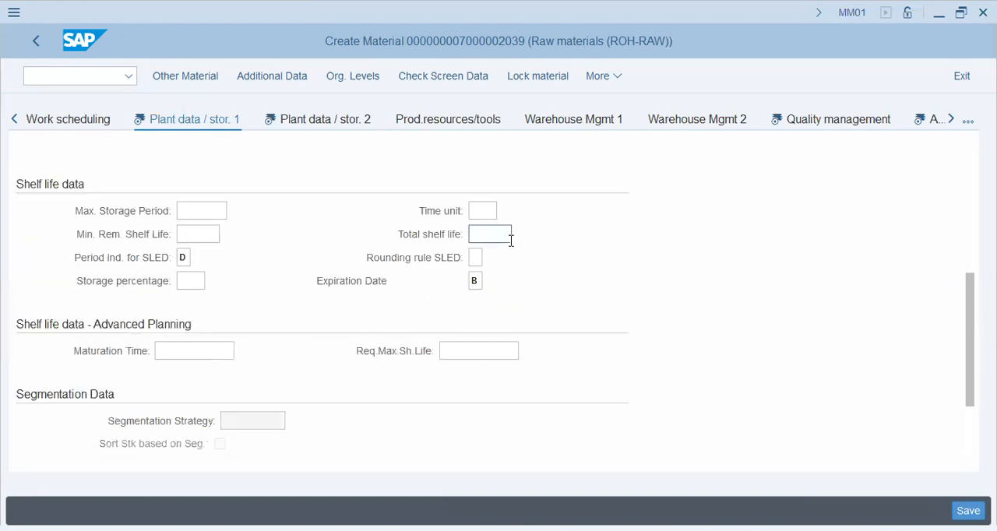
{"action": "left_click", "coordinate": [208, 207]}
{"action": "left_click", "coordinate": [208, 234]}
{"action": "left_click", "coordinate": [479, 234]}
{"action": "key", "text": "Tab"}
{"action": "key", "text": "Tab"}
{"action": "scroll", "coordinate": [203, 338], "scroll_direction": "down", "scroll_amount": 3}
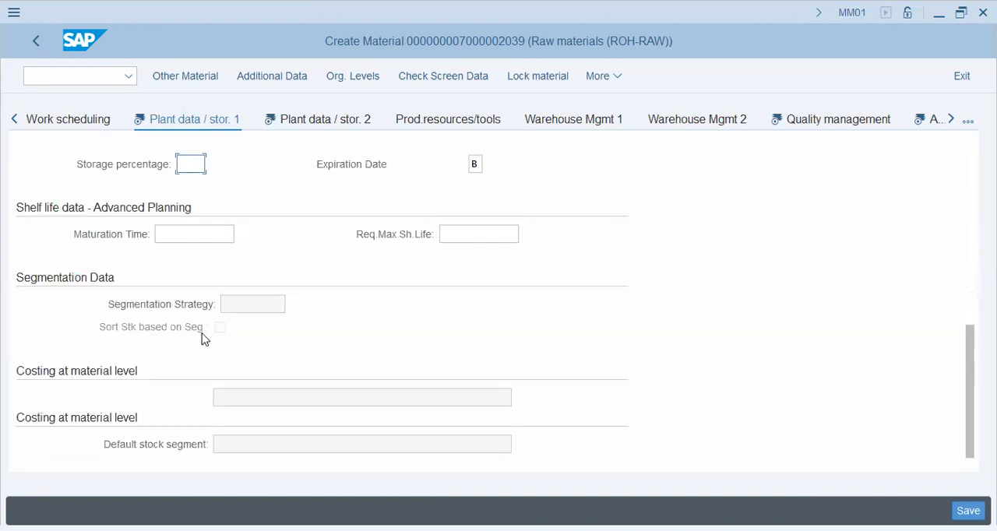
{"action": "left_click", "coordinate": [489, 232]}
{"action": "left_click", "coordinate": [169, 232]}
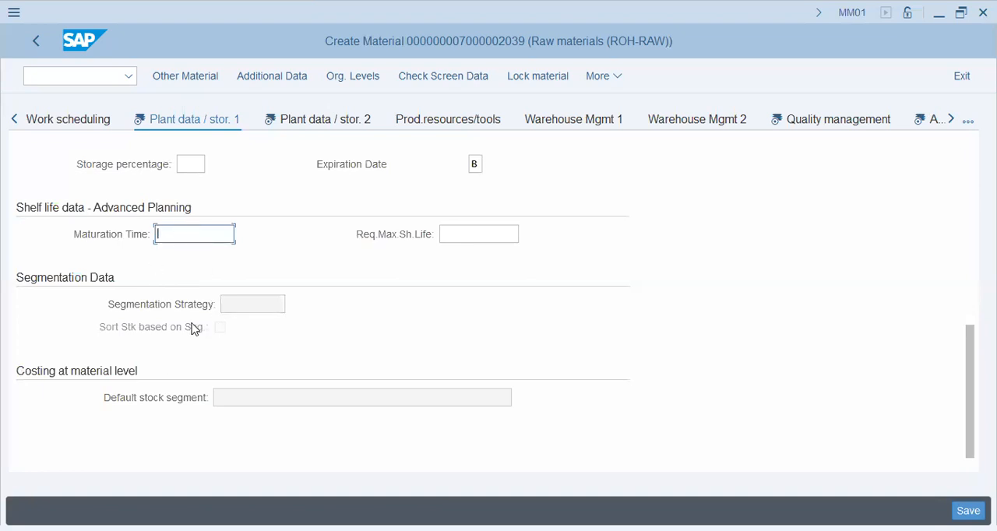
- Open the Plant data / stor. 2 view and examine its weight and volume fields
{"action": "left_click", "coordinate": [826, 122]}
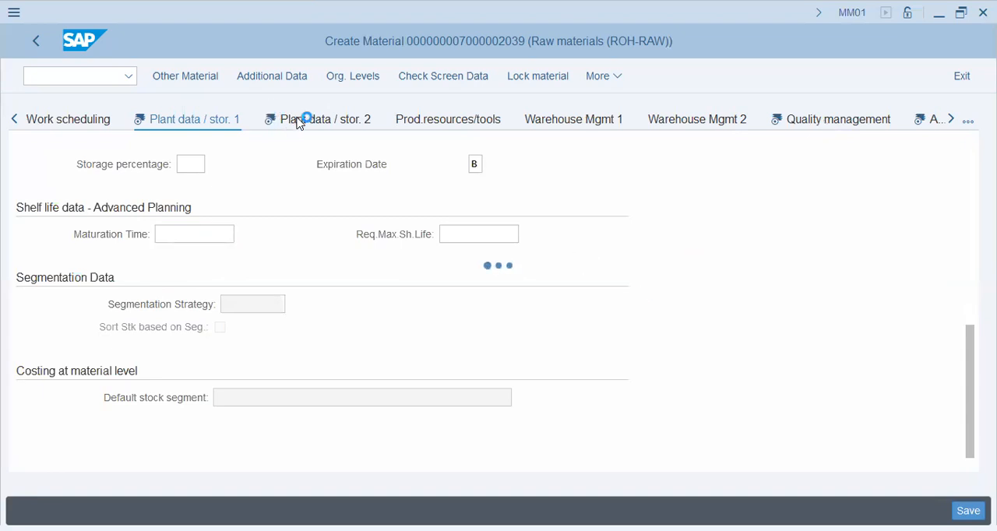
{"action": "left_click", "coordinate": [15, 119]}
{"action": "left_click", "coordinate": [15, 119]}
{"action": "left_click", "coordinate": [83, 121]}
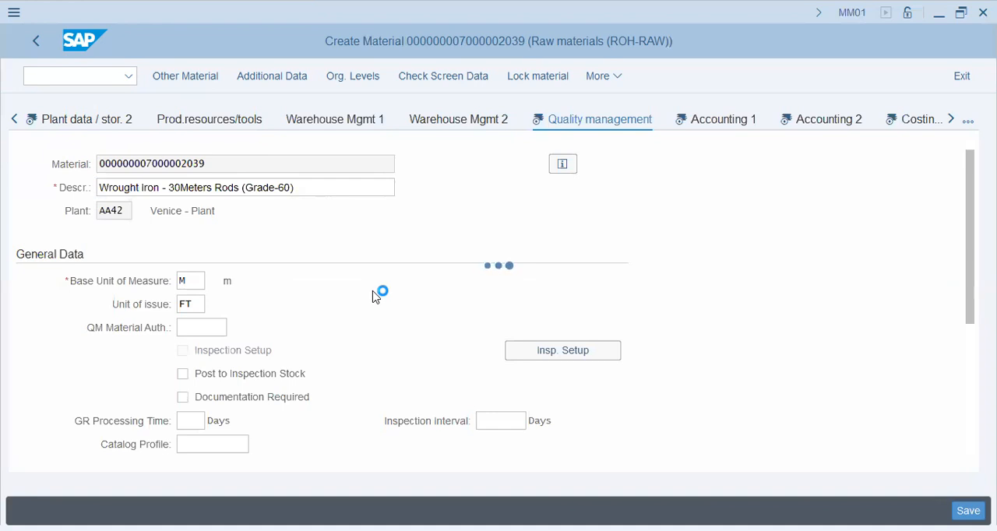
{"action": "left_click", "coordinate": [255, 281]}
{"action": "left_click", "coordinate": [248, 304]}
{"action": "left_click", "coordinate": [252, 328]}
{"action": "scroll", "coordinate": [307, 340], "scroll_direction": "down", "scroll_amount": 3}
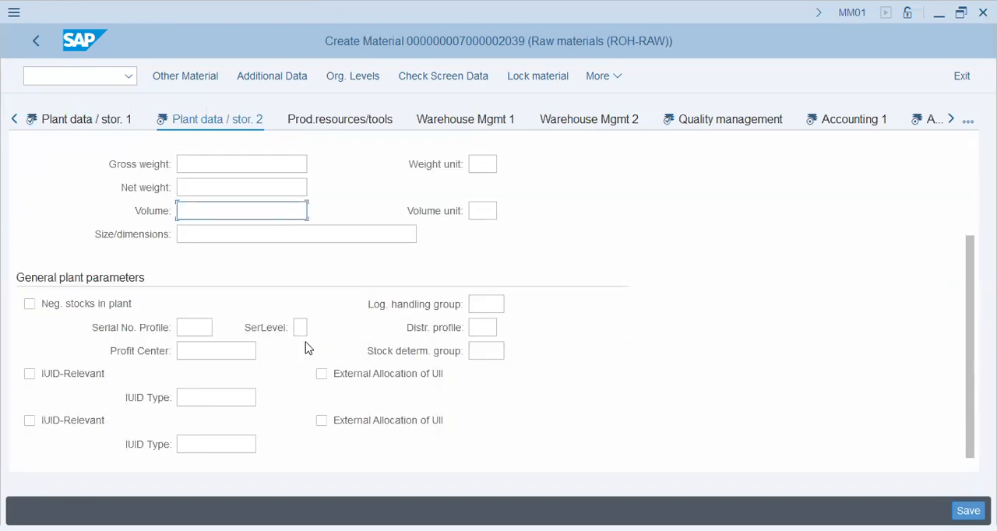
- Examine the weight and volume units and the general plant parameters, including serial number profile, profit center and stock determination group
{"action": "left_click", "coordinate": [187, 328]}
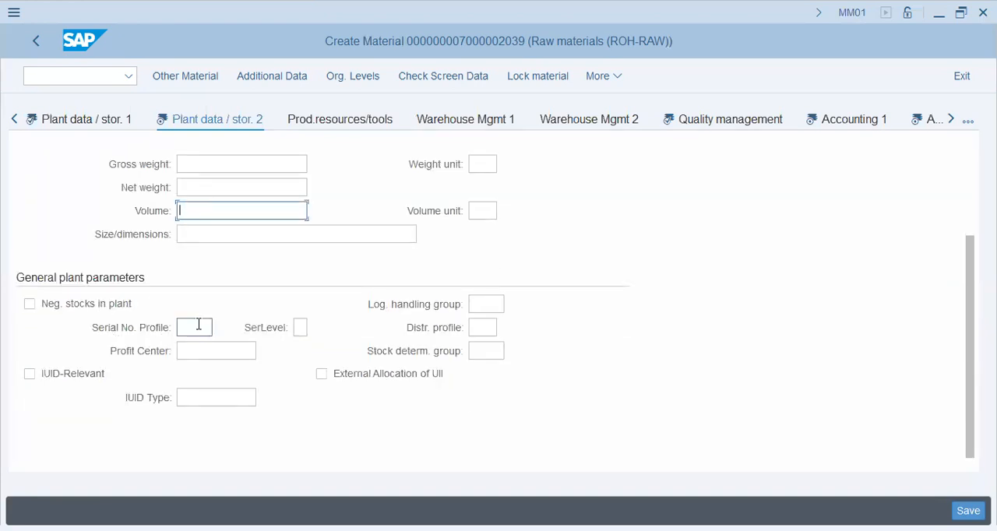
{"action": "left_click", "coordinate": [491, 351]}
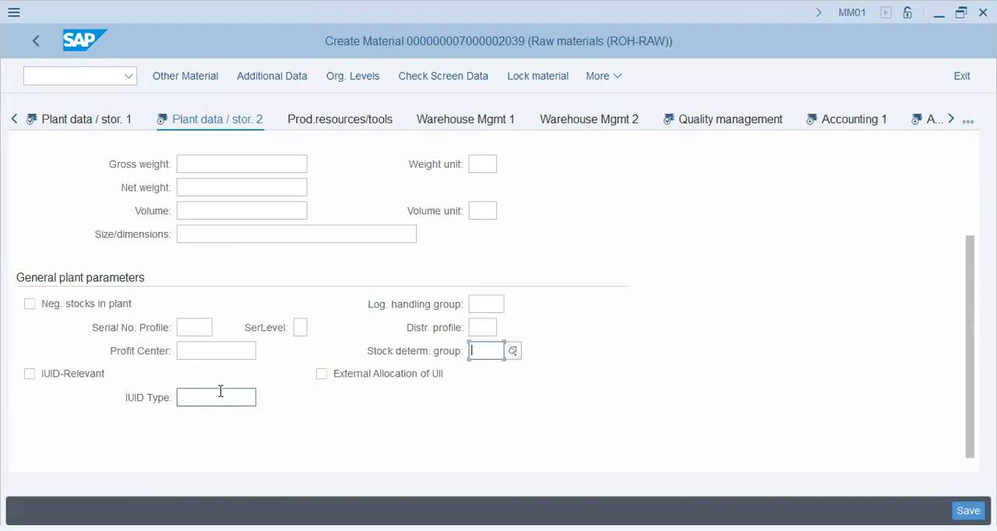
{"action": "left_click", "coordinate": [484, 165]}
{"action": "left_click", "coordinate": [488, 218]}
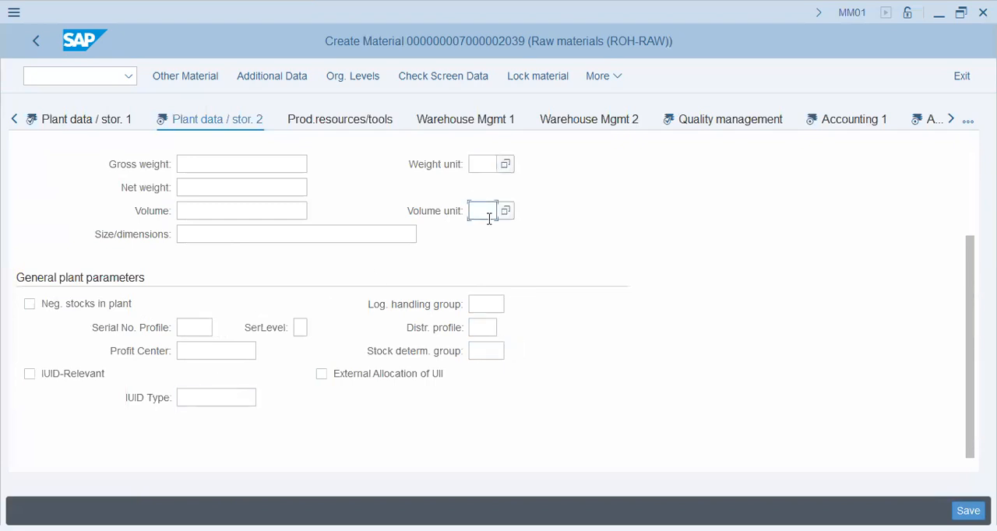
{"action": "left_click", "coordinate": [489, 304]}
{"action": "left_click", "coordinate": [483, 328]}
{"action": "left_click", "coordinate": [484, 351]}
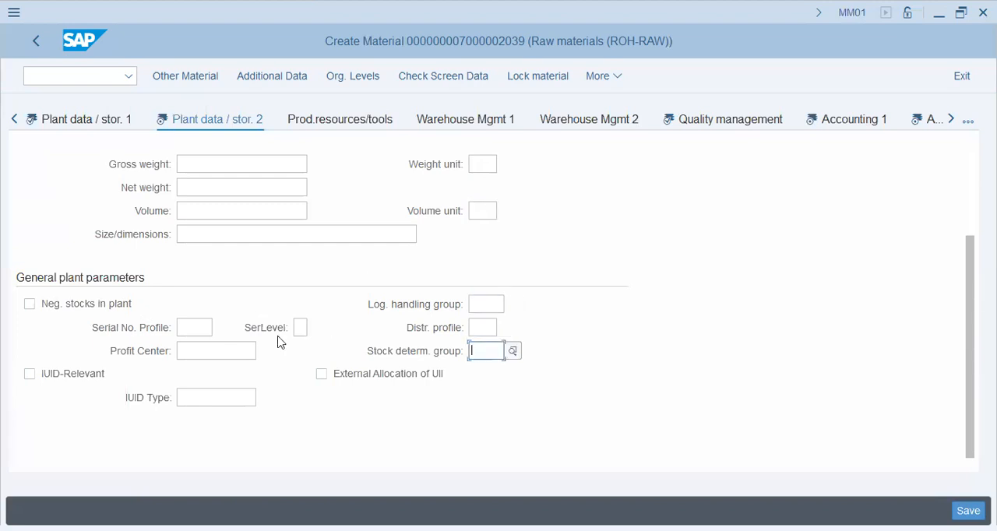
{"action": "left_click", "coordinate": [211, 350]}
{"action": "left_click", "coordinate": [204, 327]}
{"action": "left_click", "coordinate": [207, 350]}
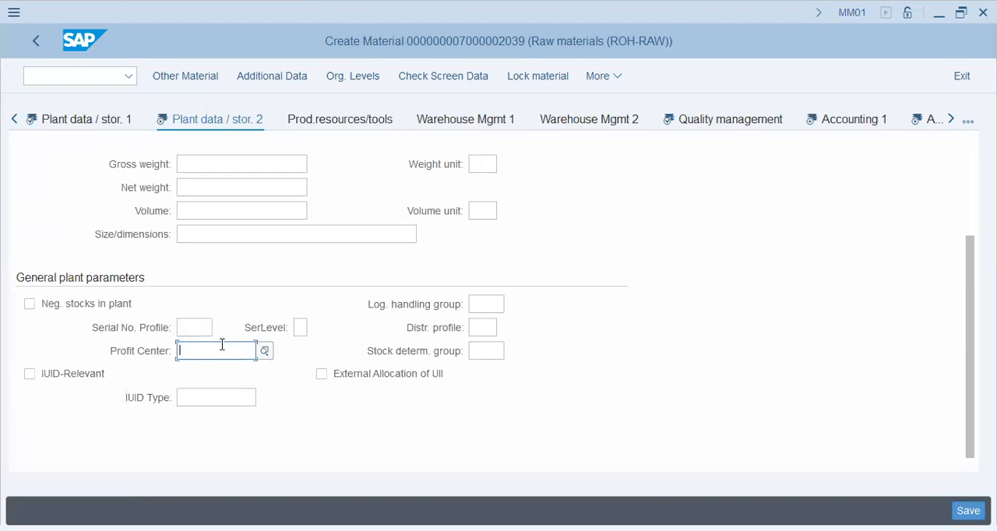
- Open the Quality management view and examine its plant-specific status, valid-from, inspection interval and procurement data fields
{"action": "left_click", "coordinate": [695, 126]}
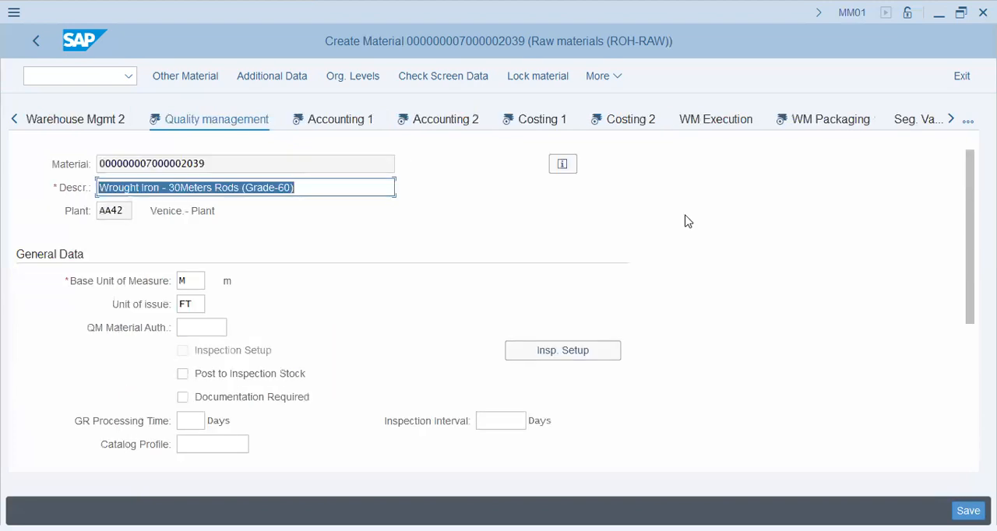
{"action": "scroll", "coordinate": [374, 361], "scroll_direction": "down", "scroll_amount": 3}
{"action": "key", "text": "Tab"}
{"action": "key", "text": "Tab"}
{"action": "key", "text": "Tab"}
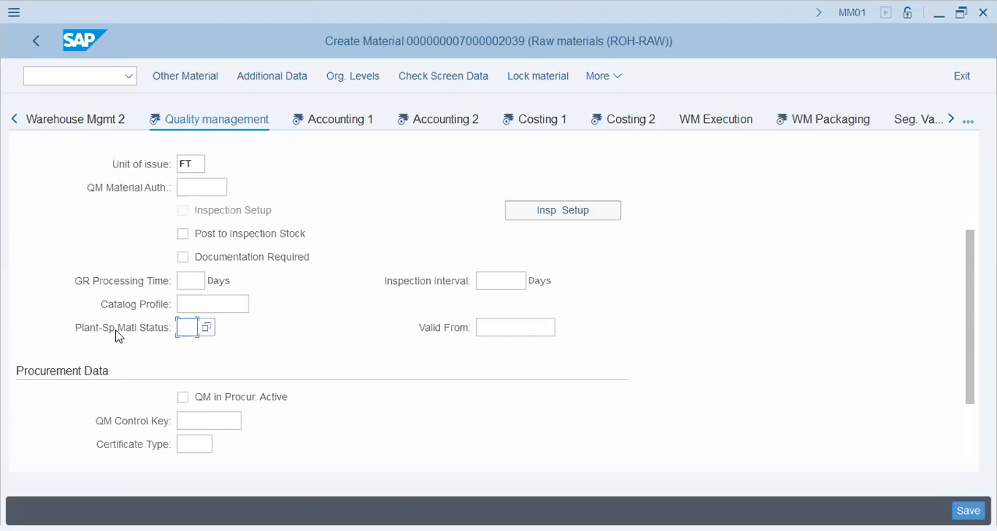
{"action": "left_click", "coordinate": [522, 327]}
{"action": "left_click", "coordinate": [514, 280]}
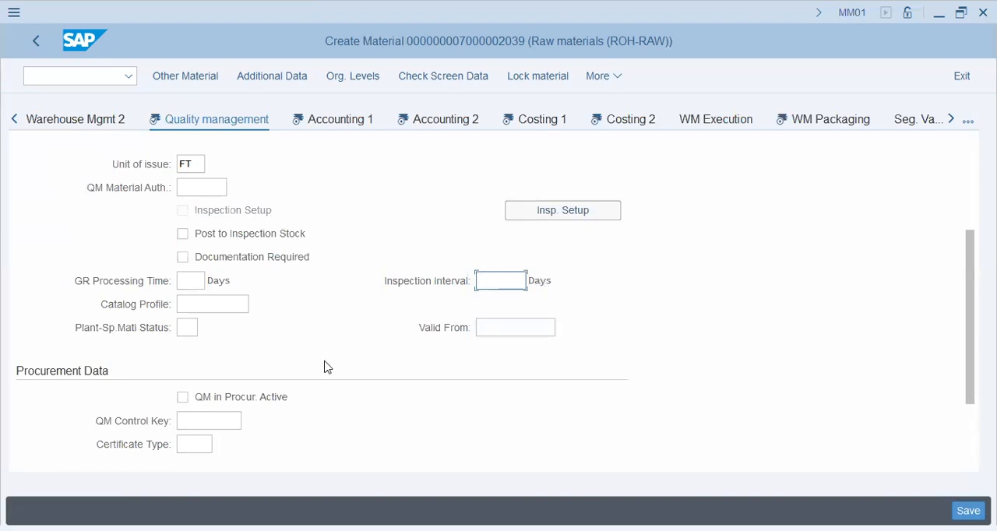
{"action": "scroll", "coordinate": [415, 277], "scroll_direction": "down", "scroll_amount": 3}
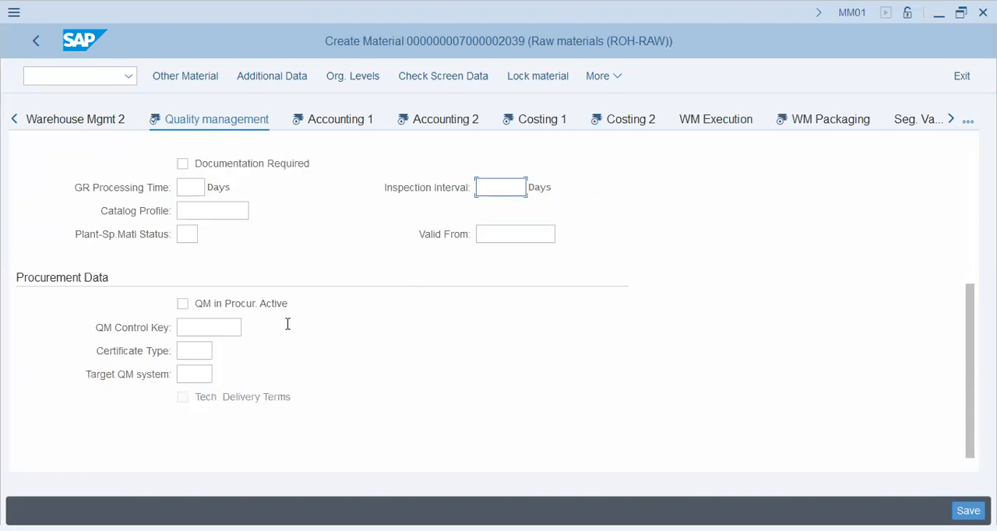
- Examine the QM control key, certificate type and target QM system fields under Procurement Data
{"action": "left_click", "coordinate": [238, 328]}
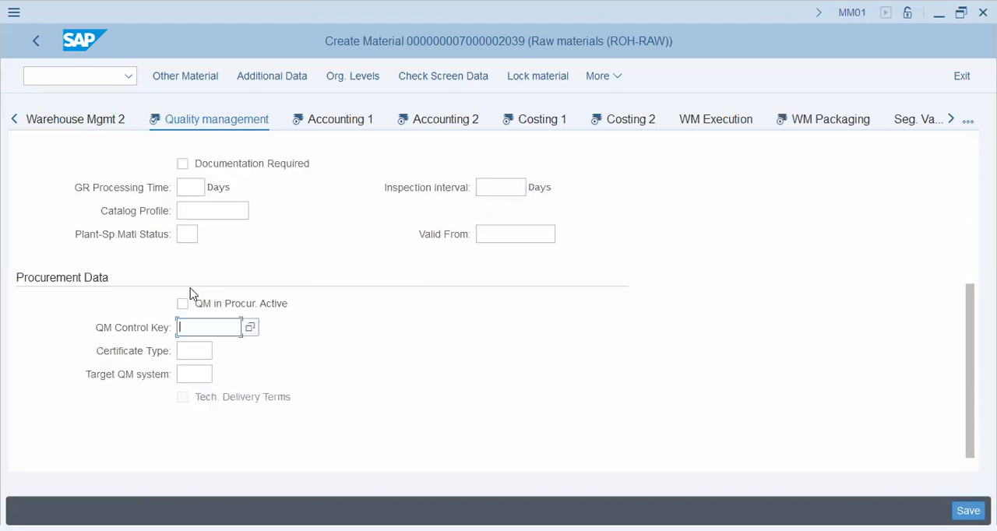
{"action": "left_click", "coordinate": [191, 352]}
{"action": "left_click", "coordinate": [191, 374]}
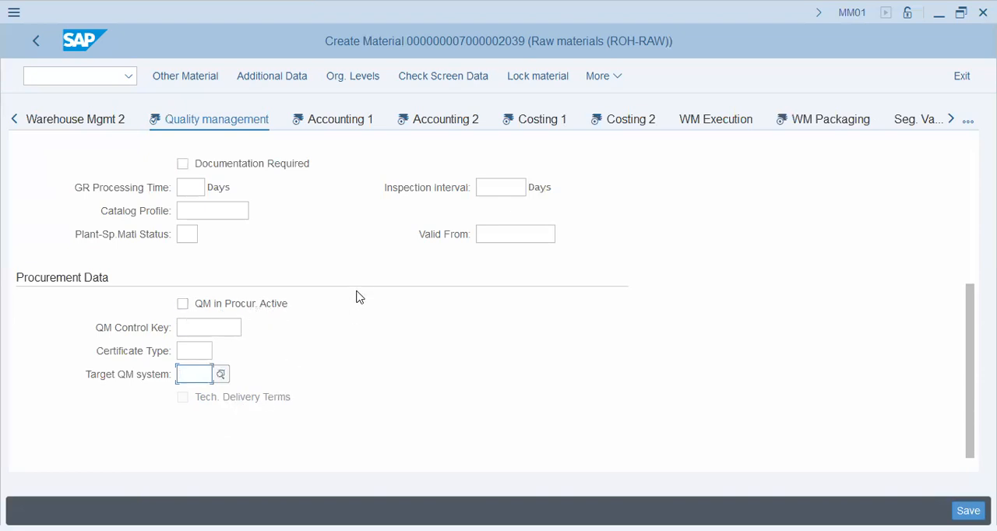
- Open the Accounting 1 view and set the valuation class to 3000 in the general valuation data
{"action": "left_click", "coordinate": [355, 119]}
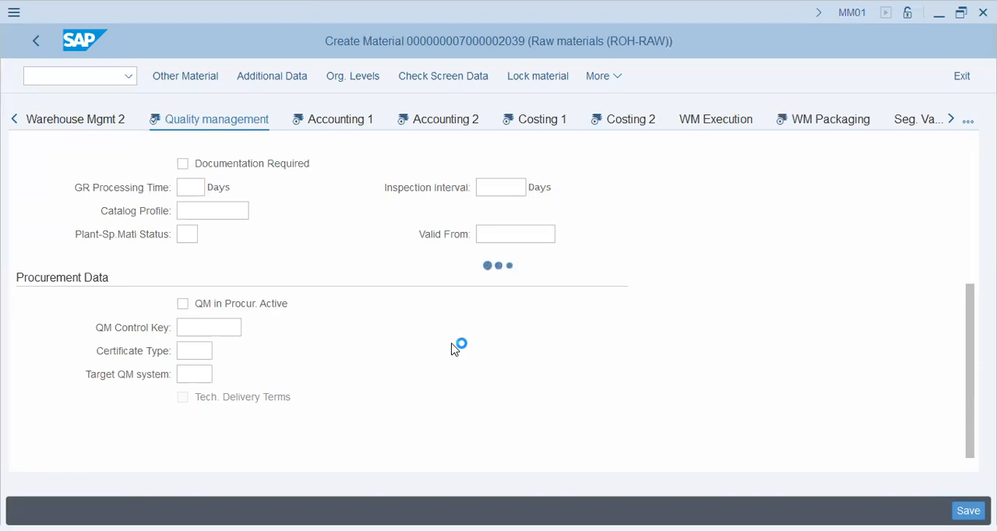
{"action": "scroll", "coordinate": [303, 369], "scroll_direction": "down", "scroll_amount": 1}
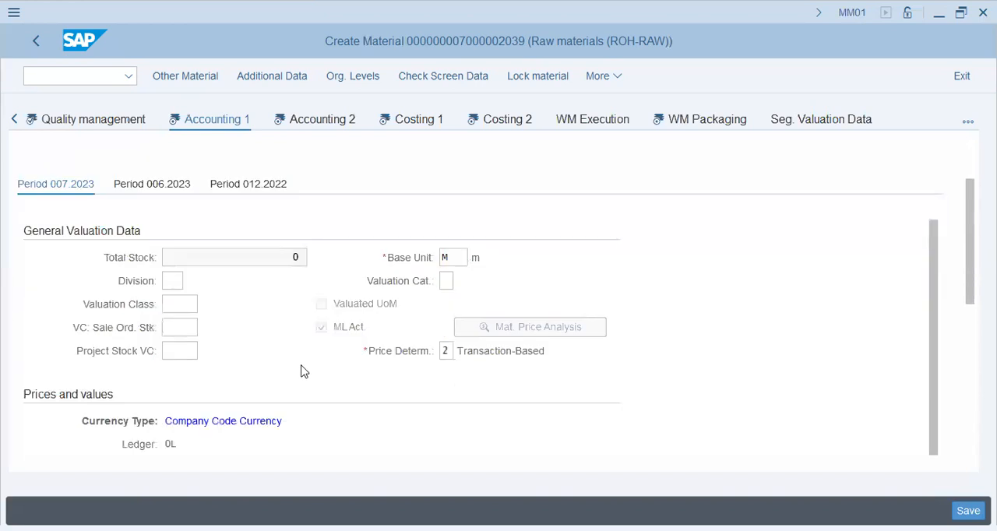
{"action": "left_click", "coordinate": [185, 303]}
{"action": "type", "text": "3"}
{"action": "left_click", "coordinate": [198, 328]}
{"action": "left_click", "coordinate": [134, 311]}
{"action": "left_click", "coordinate": [181, 303]}
{"action": "left_click", "coordinate": [178, 327]}
{"action": "left_click", "coordinate": [183, 350]}
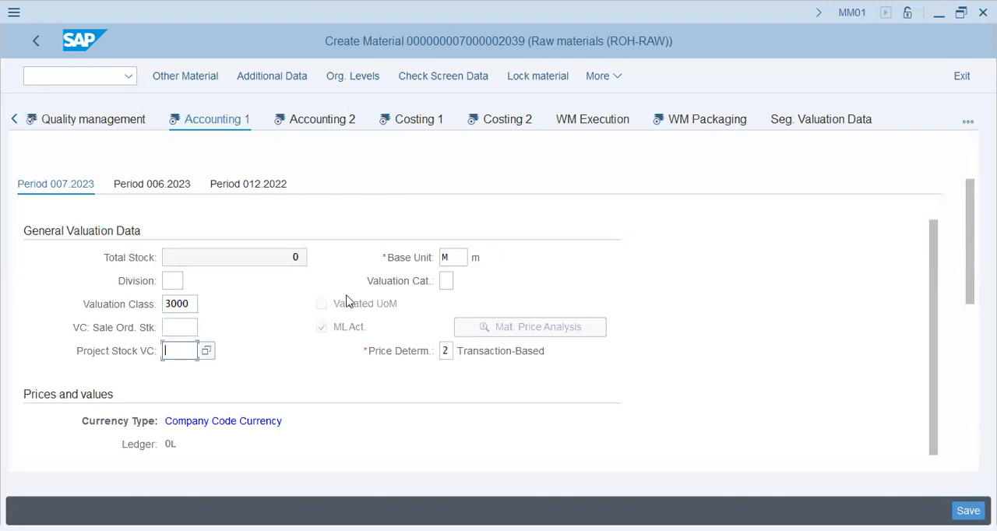
{"action": "left_click", "coordinate": [450, 281]}
- Set both the standard price and the per unit price to 2200 PKR in the Accounting 1 view
{"action": "scroll", "coordinate": [251, 315], "scroll_direction": "down", "scroll_amount": 3}
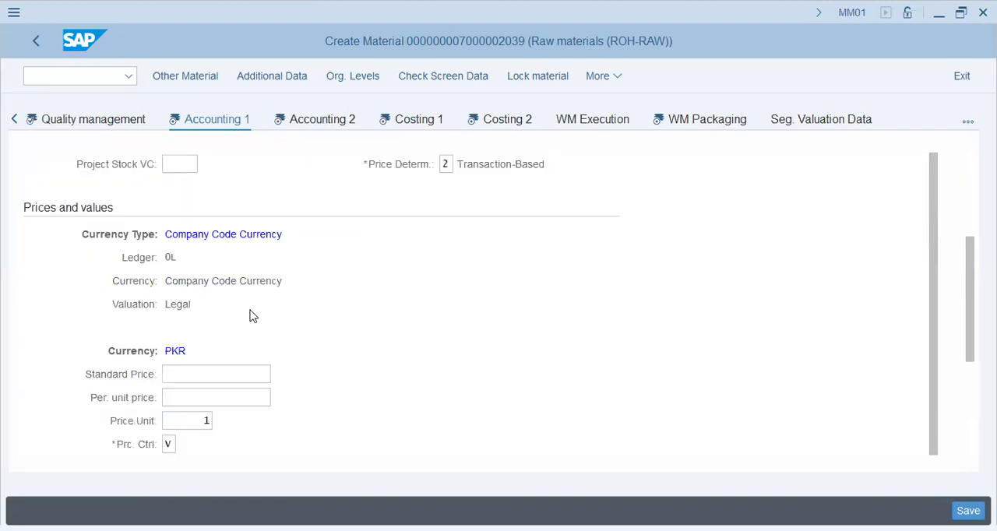
{"action": "scroll", "coordinate": [251, 315], "scroll_direction": "down", "scroll_amount": 1}
{"action": "left_click", "coordinate": [217, 303]}
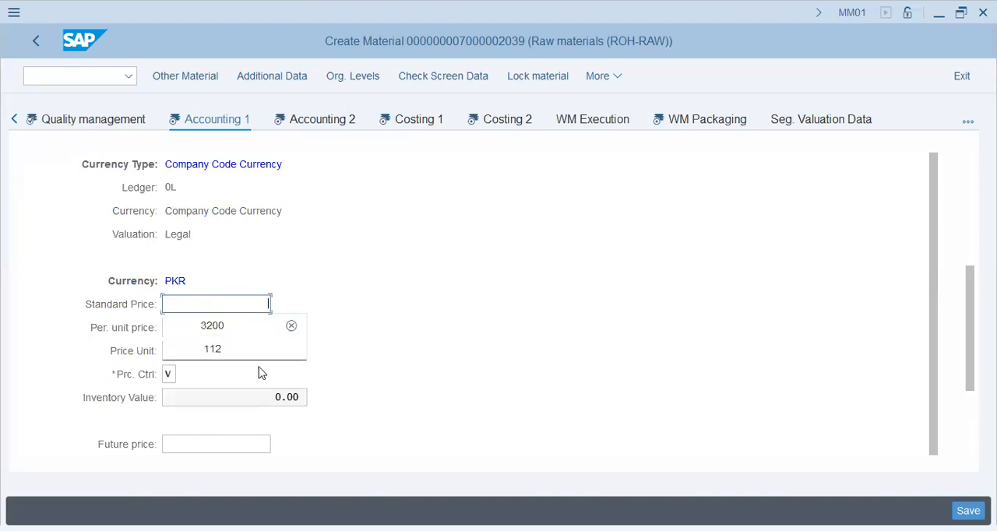
{"action": "type", "text": "2200"}
{"action": "key", "text": "Tab"}
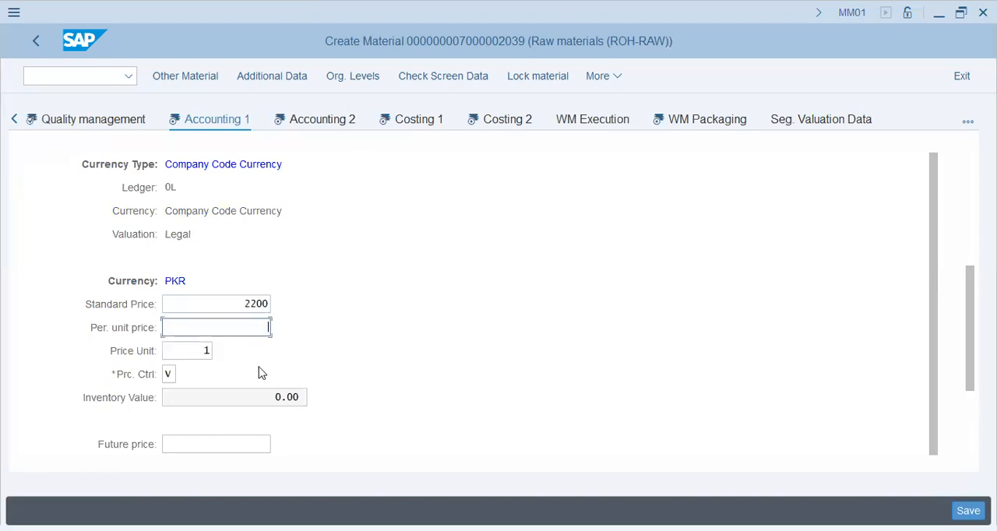
{"action": "type", "text": "2200"}
{"action": "key", "text": "Tab"}
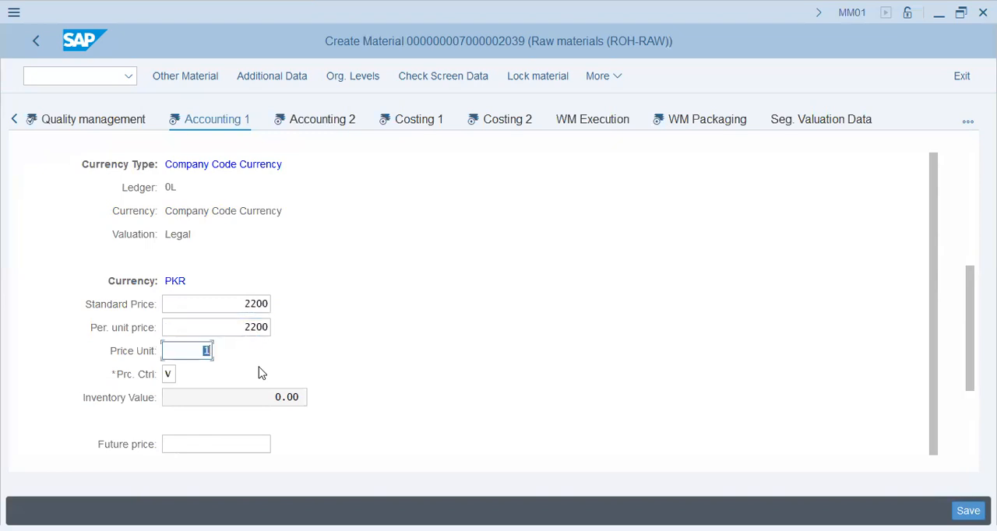
- Examine the price control, inventory value and future and previous price fields of the Accounting 1 view
{"action": "scroll", "coordinate": [261, 374], "scroll_direction": "down", "scroll_amount": 3}
{"action": "scroll", "coordinate": [262, 385], "scroll_direction": "up", "scroll_amount": 1}
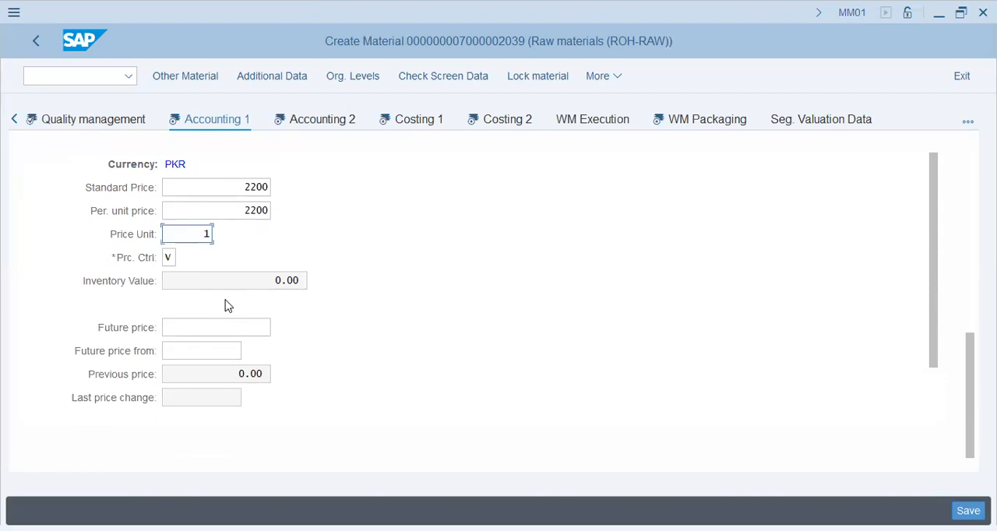
{"action": "scroll", "coordinate": [278, 311], "scroll_direction": "down", "scroll_amount": 1}
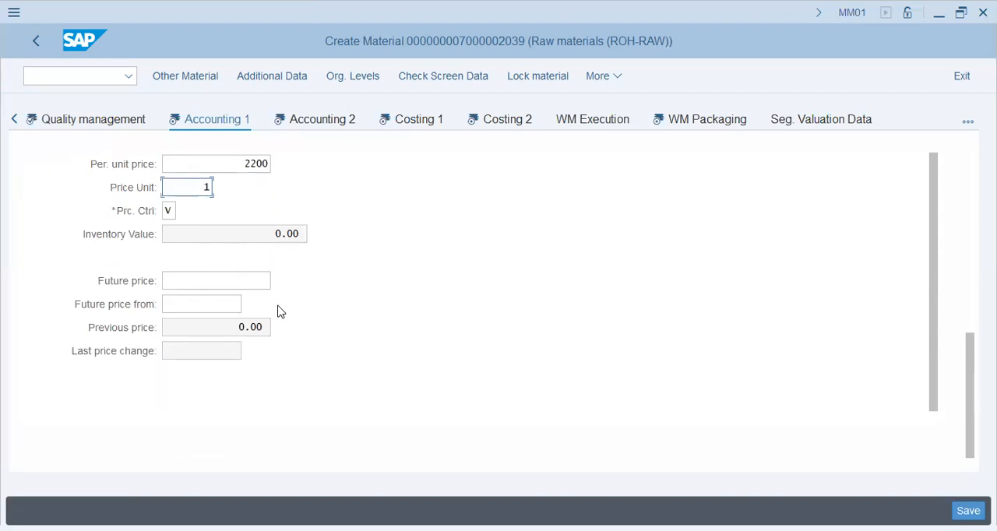
{"action": "scroll", "coordinate": [283, 317], "scroll_direction": "up", "scroll_amount": 3}
{"action": "scroll", "coordinate": [283, 317], "scroll_direction": "up", "scroll_amount": 3}
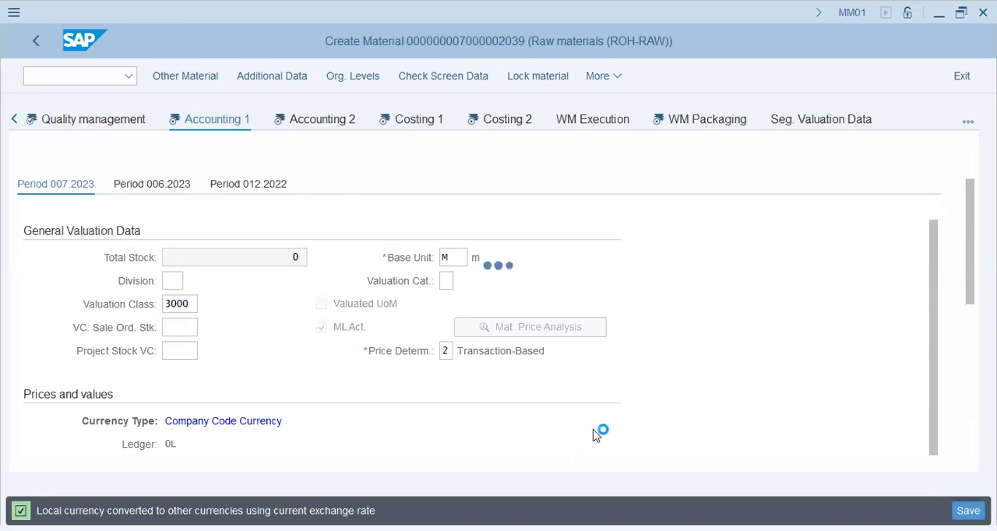
- Examine the tax price, commercial price, price unit and LIFO fields of the Accounting 2 view
{"action": "left_click", "coordinate": [198, 277]}
{"action": "left_click", "coordinate": [516, 280]}
{"action": "left_click", "coordinate": [525, 327]}
{"action": "left_click", "coordinate": [244, 325]}
{"action": "left_click", "coordinate": [250, 282]}
{"action": "left_click", "coordinate": [469, 351]}
{"action": "left_click", "coordinate": [474, 426]}
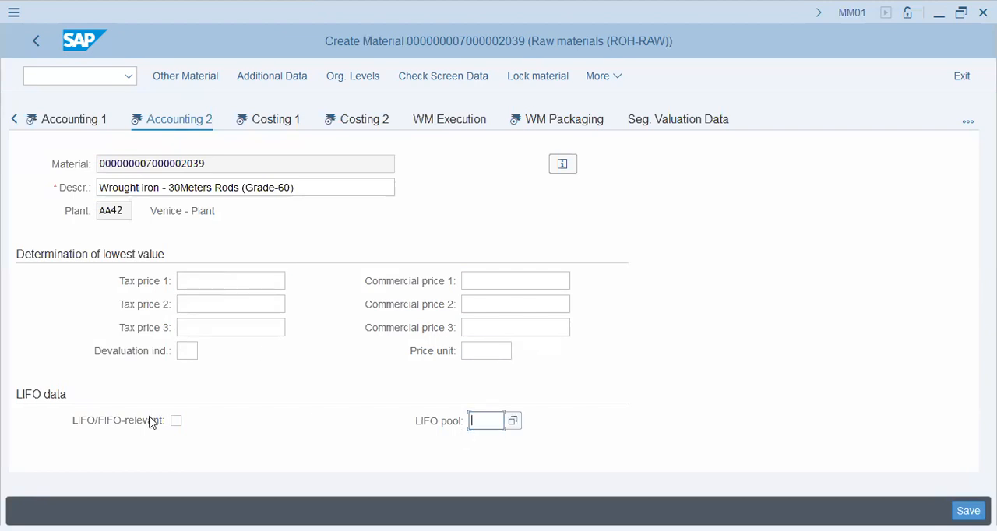
{"action": "left_click", "coordinate": [176, 421]}
- Open the Costing 1 view and activate Material origin in its general data
{"action": "left_click", "coordinate": [271, 121]}
{"action": "scroll", "coordinate": [372, 298], "scroll_direction": "down", "scroll_amount": 3}
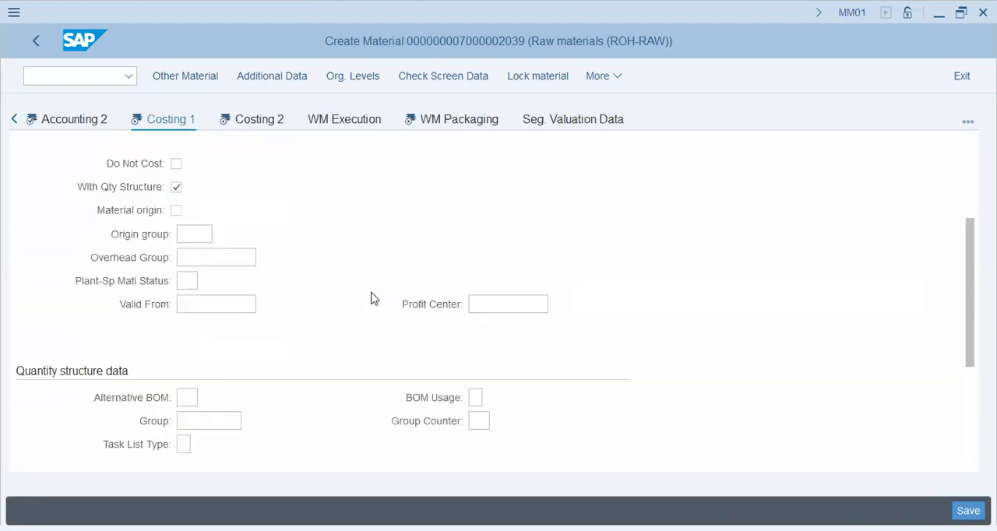
{"action": "left_click", "coordinate": [508, 303]}
{"action": "scroll", "coordinate": [335, 272], "scroll_direction": "up", "scroll_amount": 3}
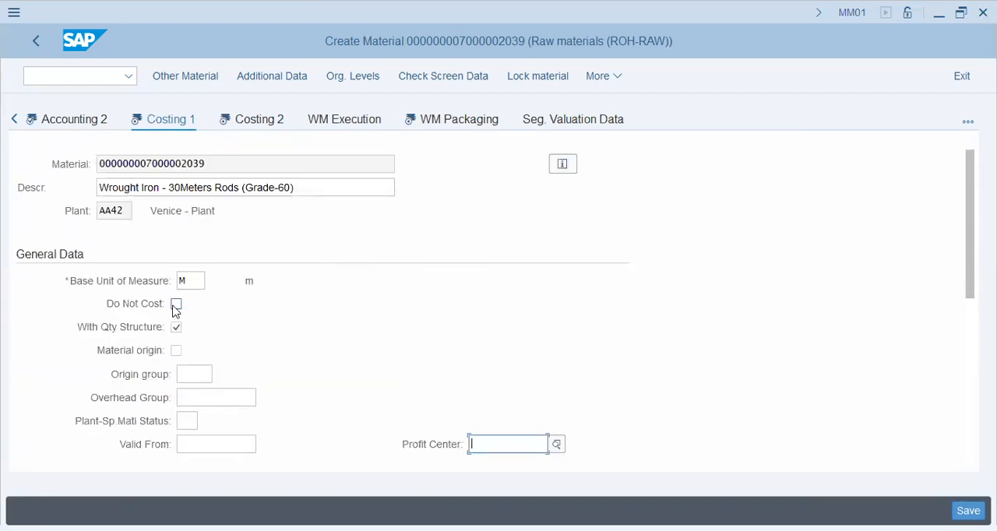
{"action": "scroll", "coordinate": [216, 341], "scroll_direction": "down", "scroll_amount": 2}
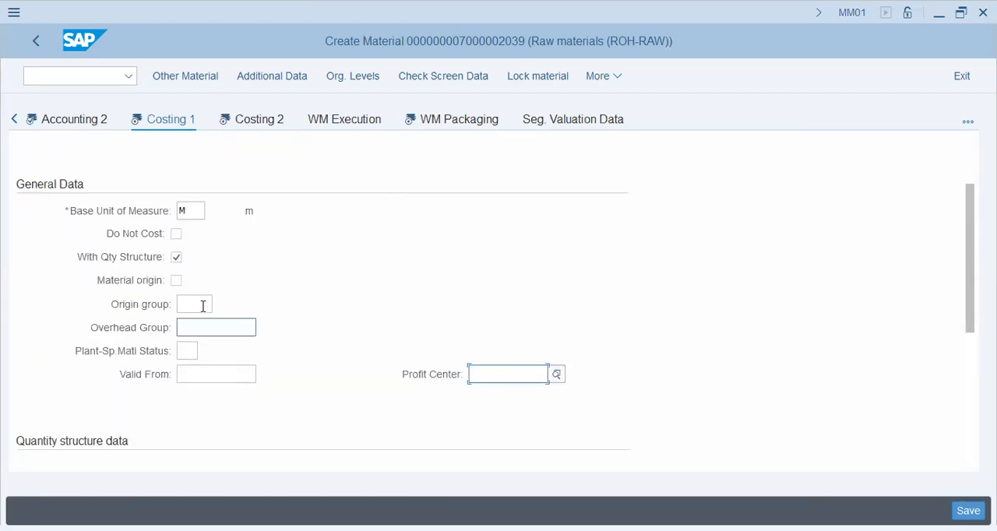
{"action": "left_click", "coordinate": [177, 281]}
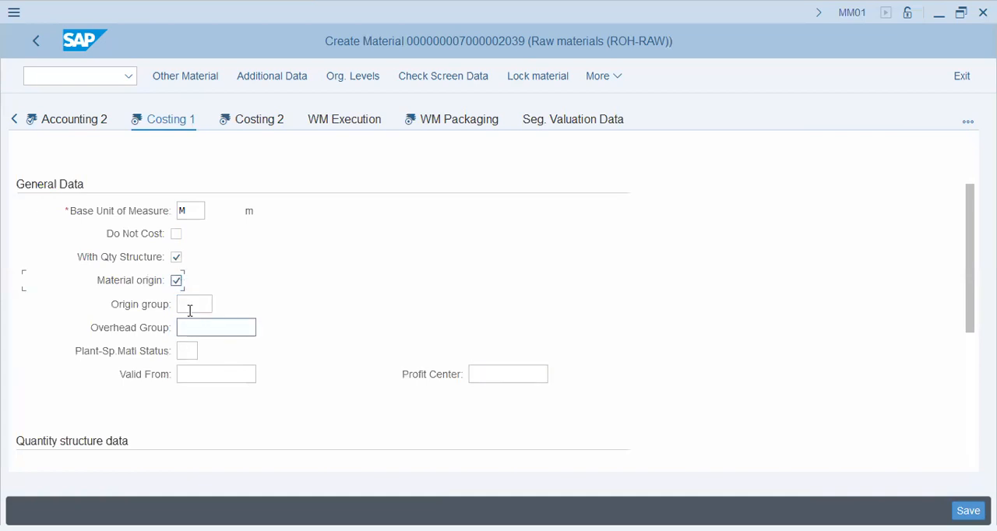
{"action": "left_click", "coordinate": [196, 303]}
- Examine the quantity structure data of the Costing 1 view, including the alternative BOM
{"action": "scroll", "coordinate": [304, 262], "scroll_direction": "down", "scroll_amount": 3}
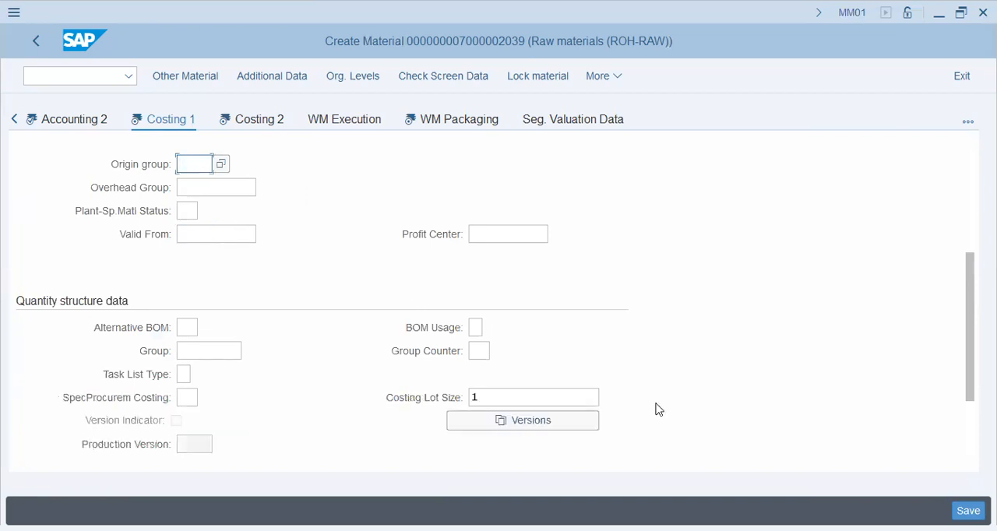
{"action": "scroll", "coordinate": [315, 370], "scroll_direction": "down", "scroll_amount": 3}
{"action": "left_click", "coordinate": [194, 210]}
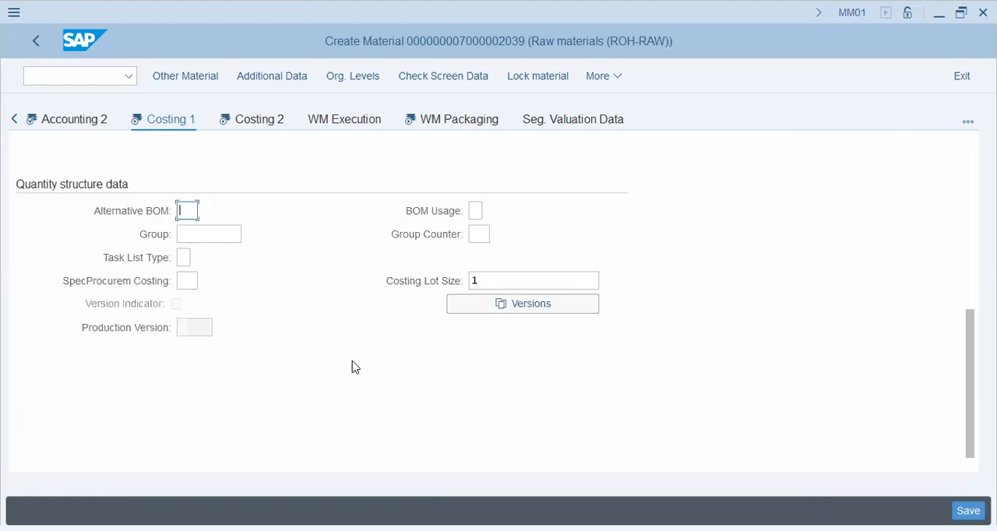
- Open the Costing 2 view and examine its standard cost estimate and planned price fields
{"action": "scroll", "coordinate": [354, 368], "scroll_direction": "up", "scroll_amount": 5}
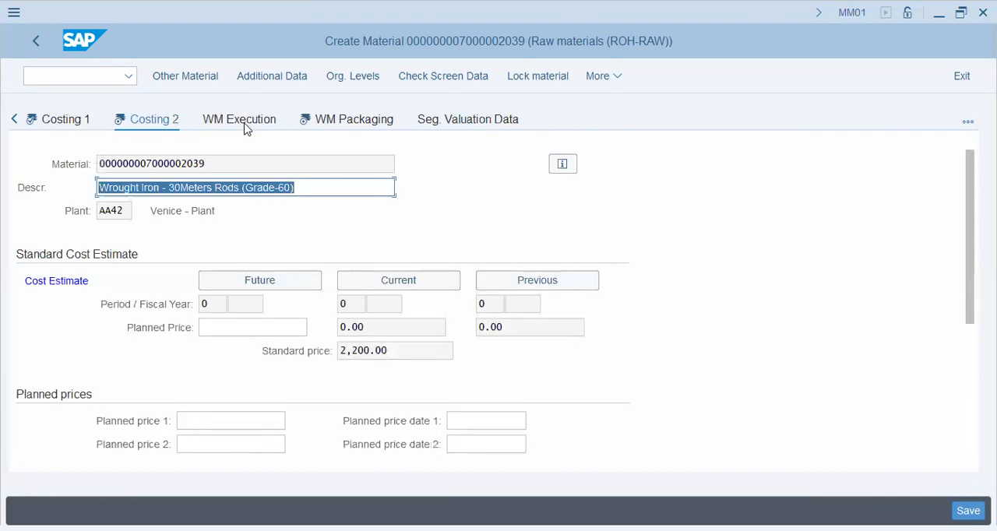
{"action": "scroll", "coordinate": [325, 236], "scroll_direction": "down", "scroll_amount": 2}
{"action": "left_click", "coordinate": [282, 282]}
{"action": "left_click", "coordinate": [260, 302]}
{"action": "left_click", "coordinate": [277, 324]}
{"action": "scroll", "coordinate": [391, 300], "scroll_direction": "down", "scroll_amount": 2}
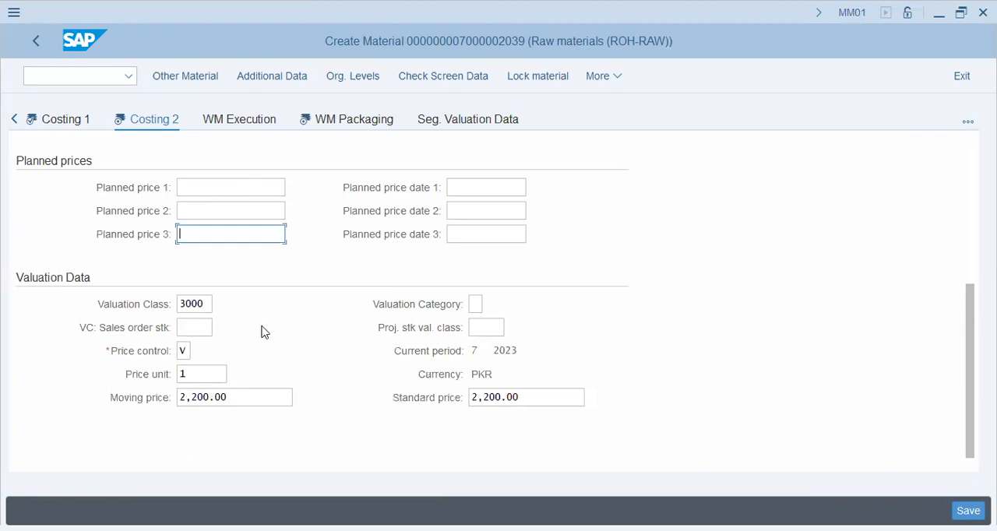
- Examine the valuation class, project stock valuation class, price unit and standard price in the Costing 2 valuation data
{"action": "left_click", "coordinate": [203, 303]}
{"action": "left_click", "coordinate": [486, 327]}
{"action": "left_click", "coordinate": [203, 375]}
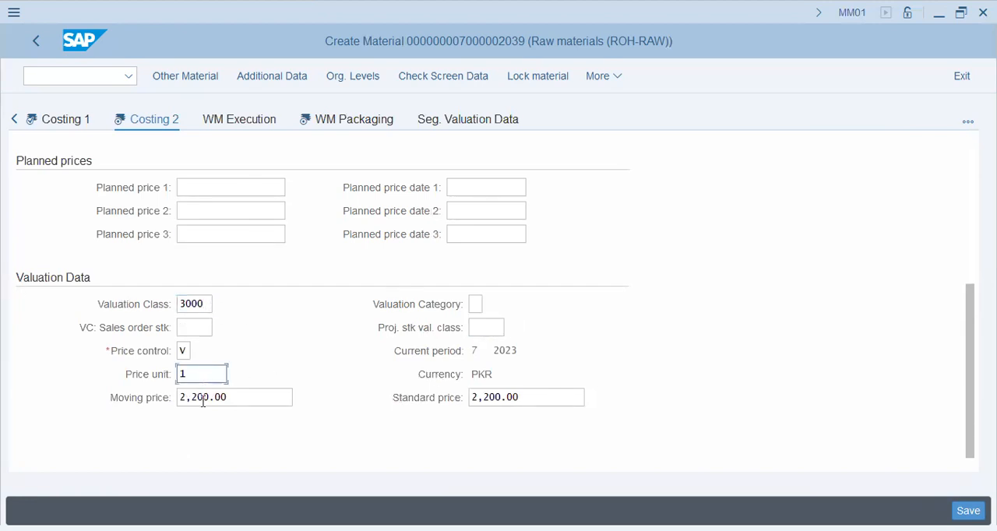
{"action": "left_click", "coordinate": [573, 392]}
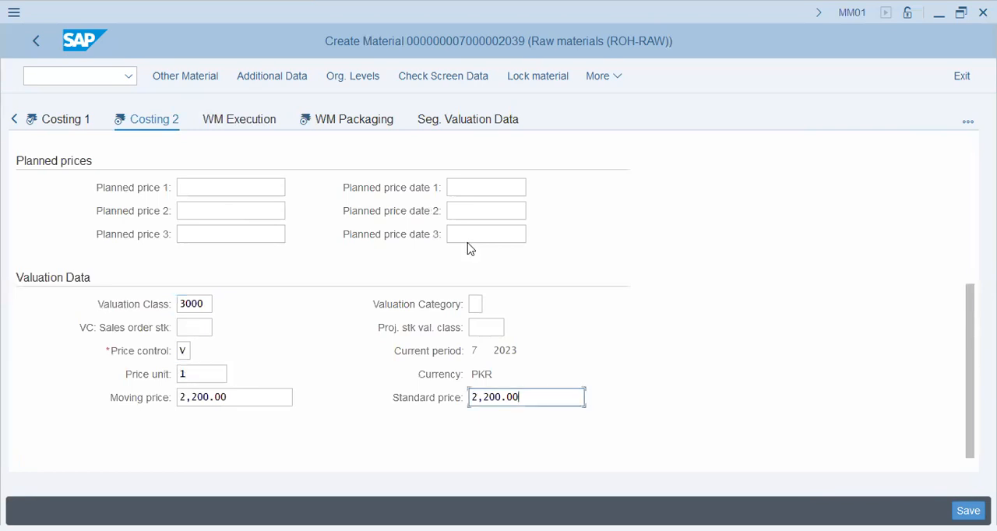
- Open the WM Packaging view and examine its general packaging, maximum packaging and package building settings
{"action": "left_click", "coordinate": [330, 122]}
{"action": "scroll", "coordinate": [398, 296], "scroll_direction": "down", "scroll_amount": 5}
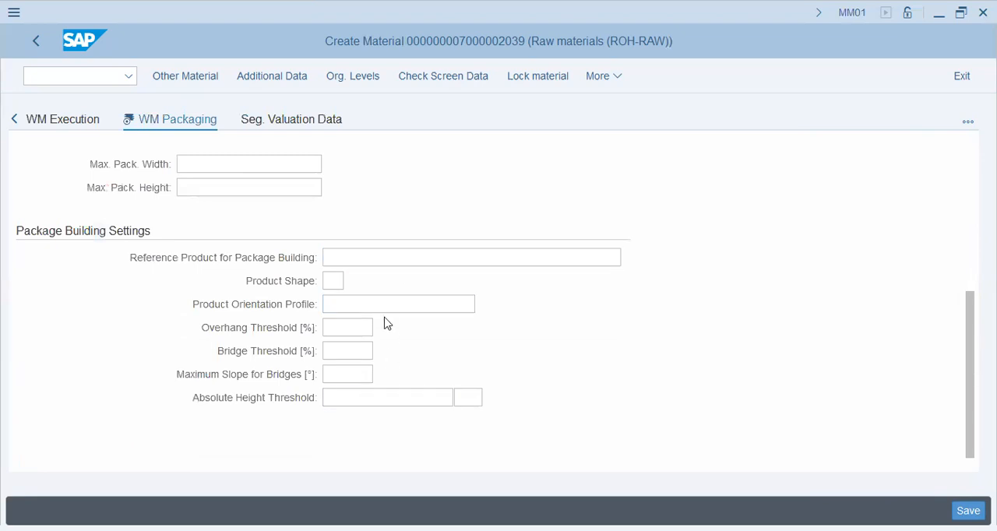
{"action": "scroll", "coordinate": [385, 322], "scroll_direction": "up", "scroll_amount": 5}
{"action": "left_click", "coordinate": [496, 308]}
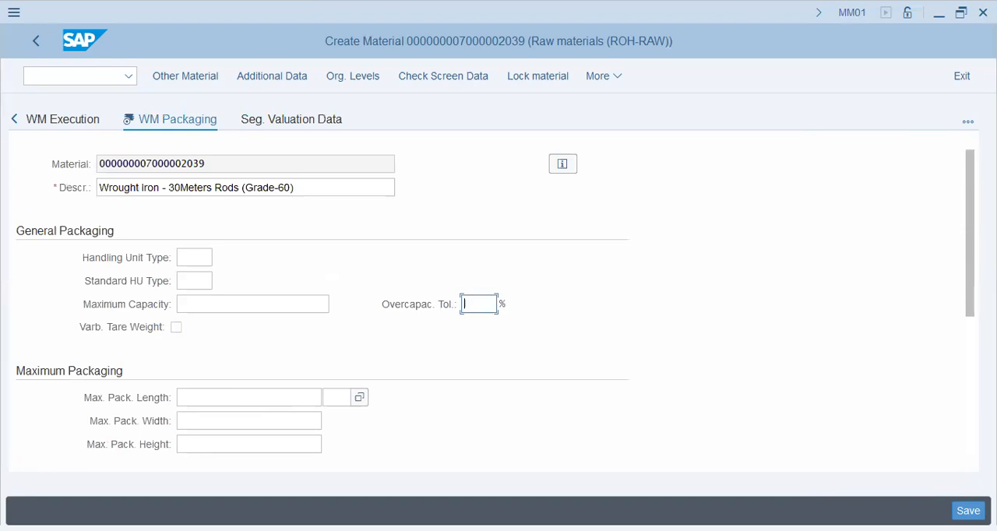
- Save the new raw material master for the wrought iron rods
{"action": "key", "text": "Return"}
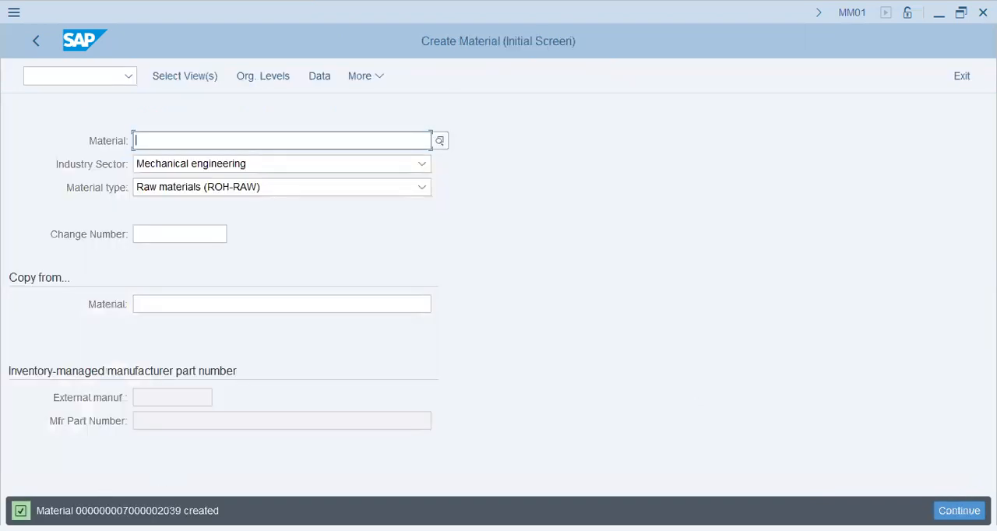
{"action": "left_click", "coordinate": [125, 510]}
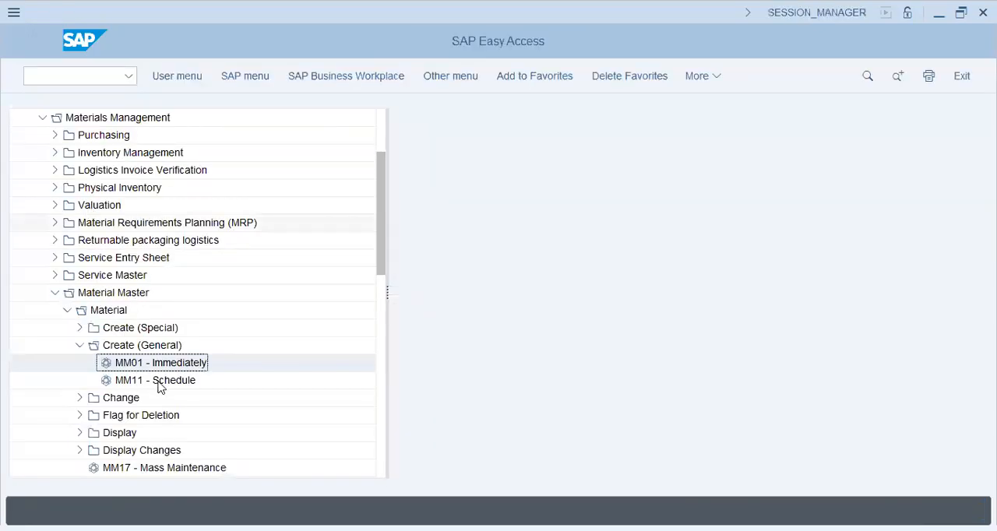
- In the SAP Easy Access tree, collapse Materials Management and expand SCM Extended Warehouse Management to the Master Data folder under SCM Basis
{"action": "left_click", "coordinate": [55, 294]}
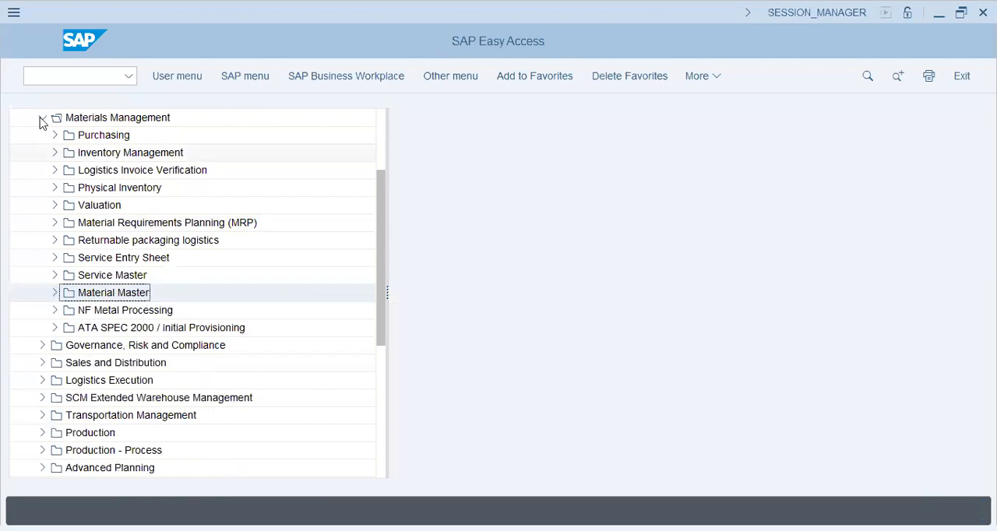
{"action": "left_click", "coordinate": [42, 118]}
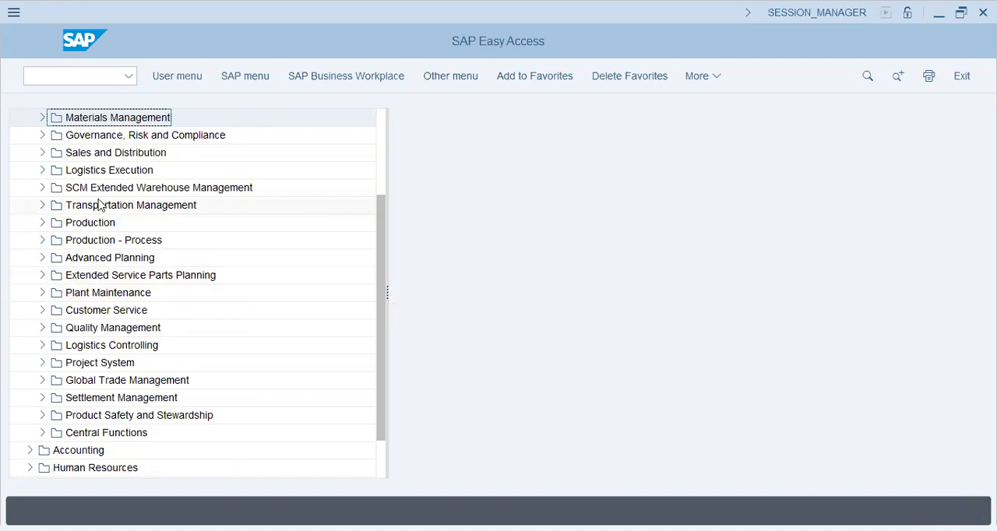
{"action": "left_click", "coordinate": [49, 191]}
{"action": "left_click", "coordinate": [42, 189]}
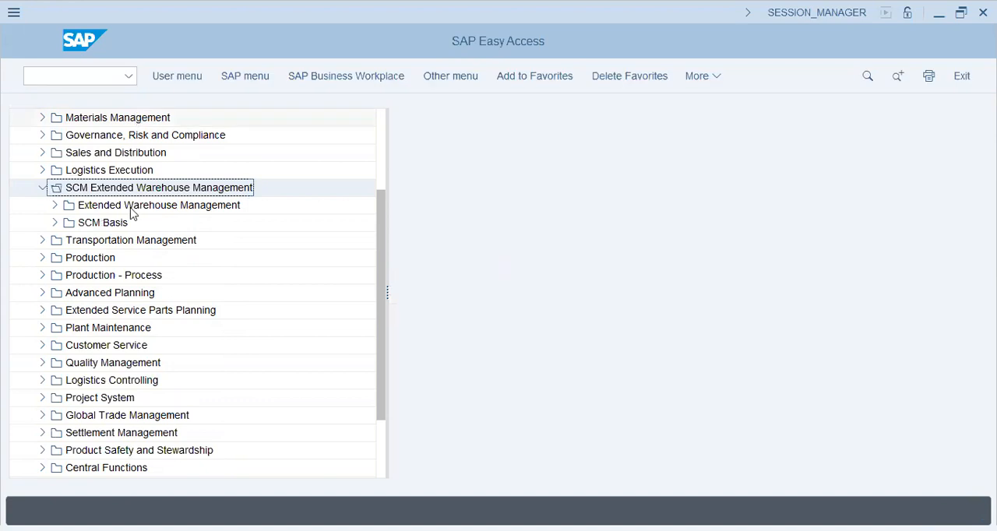
{"action": "left_click", "coordinate": [55, 223]}
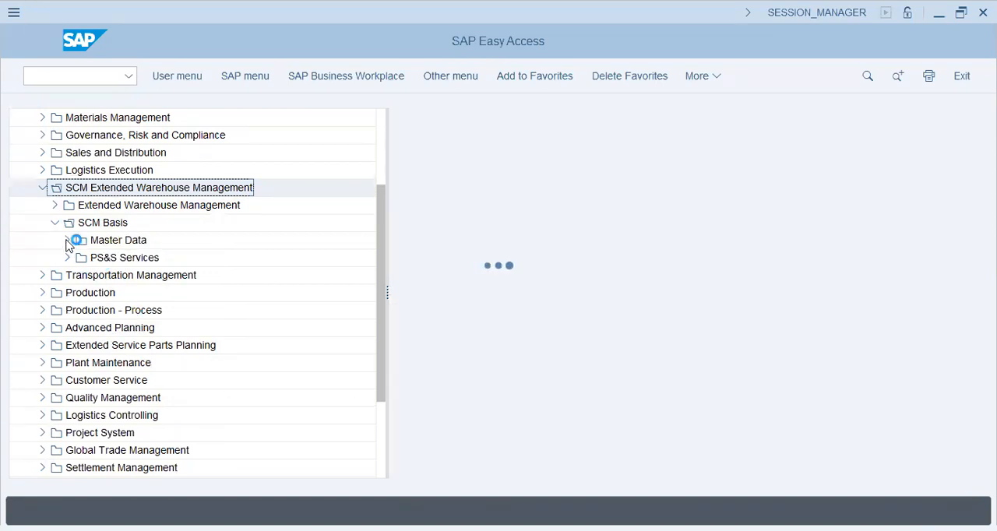
{"action": "left_click", "coordinate": [67, 241]}
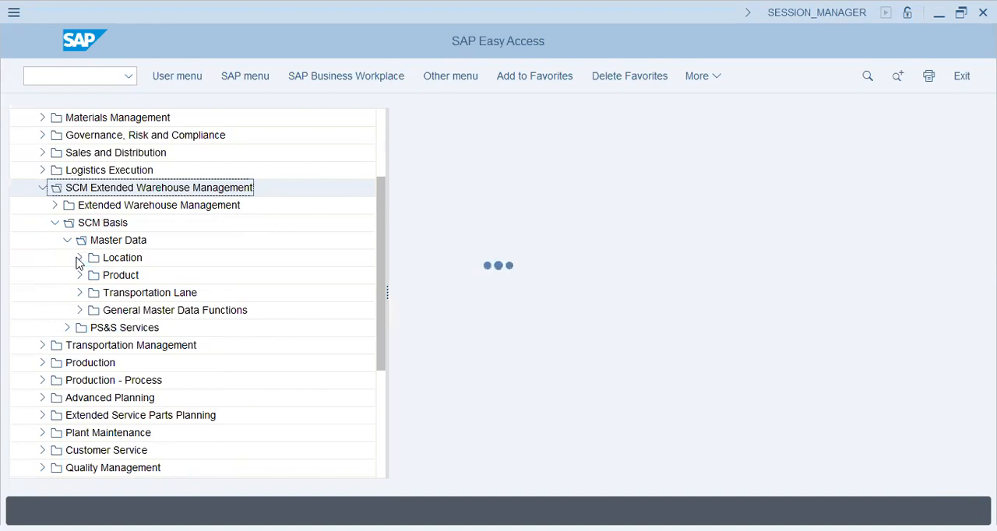
- Look through the Location transactions and the Geocoding folder in the SCM Basis master data, collapsing both folders again
{"action": "left_click", "coordinate": [78, 258]}
{"action": "left_click", "coordinate": [187, 275]}
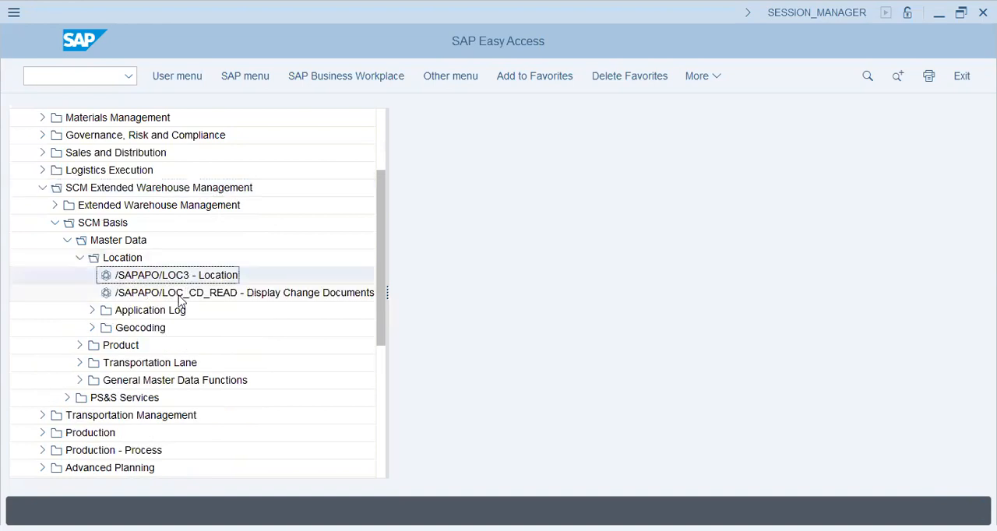
{"action": "left_click", "coordinate": [92, 327]}
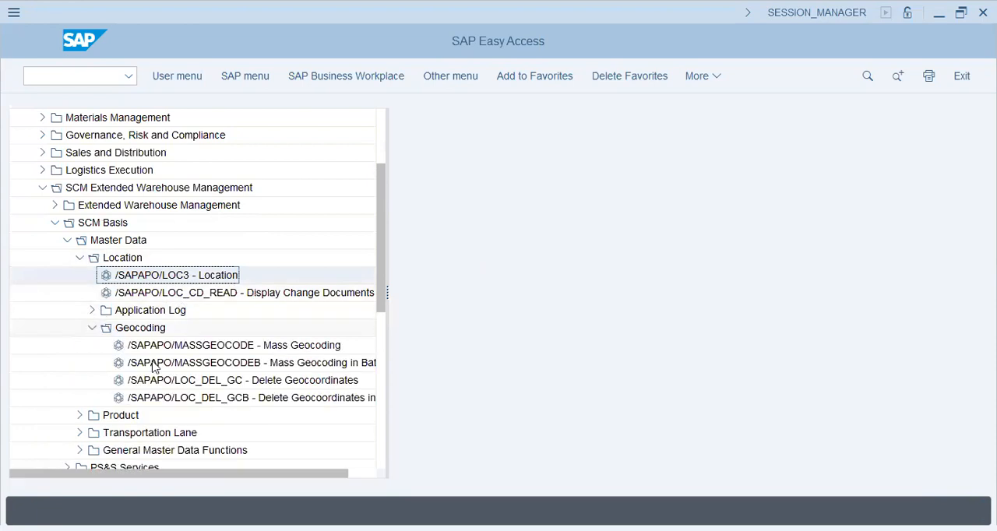
{"action": "left_click", "coordinate": [92, 328]}
{"action": "left_click", "coordinate": [79, 257]}
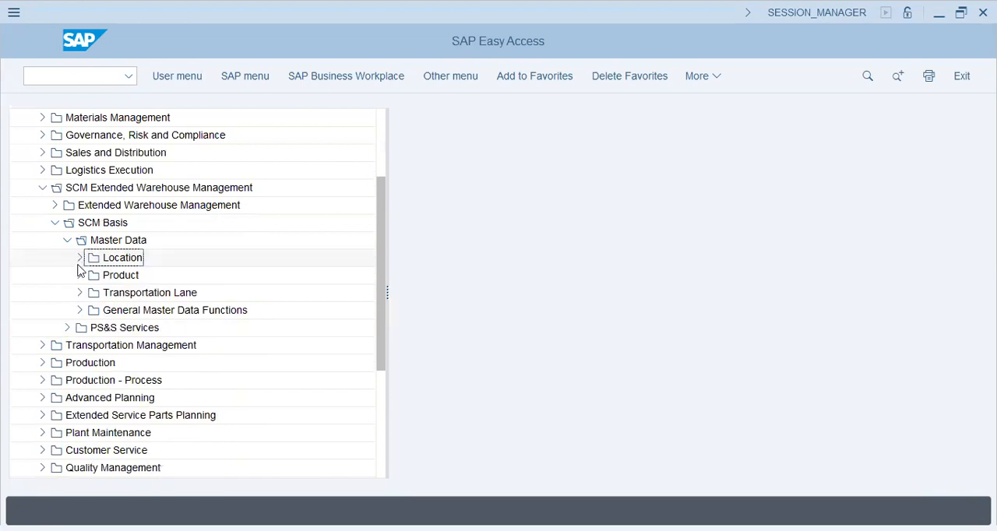
- Look through the transactions in the Product folder of the SCM Basis master data, collapsing it again
{"action": "left_click", "coordinate": [80, 276]}
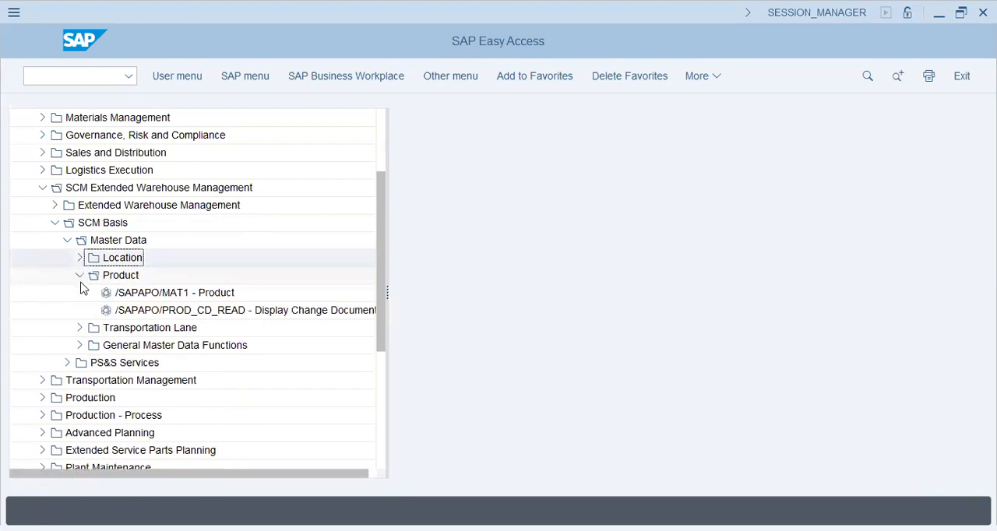
{"action": "left_click", "coordinate": [185, 311]}
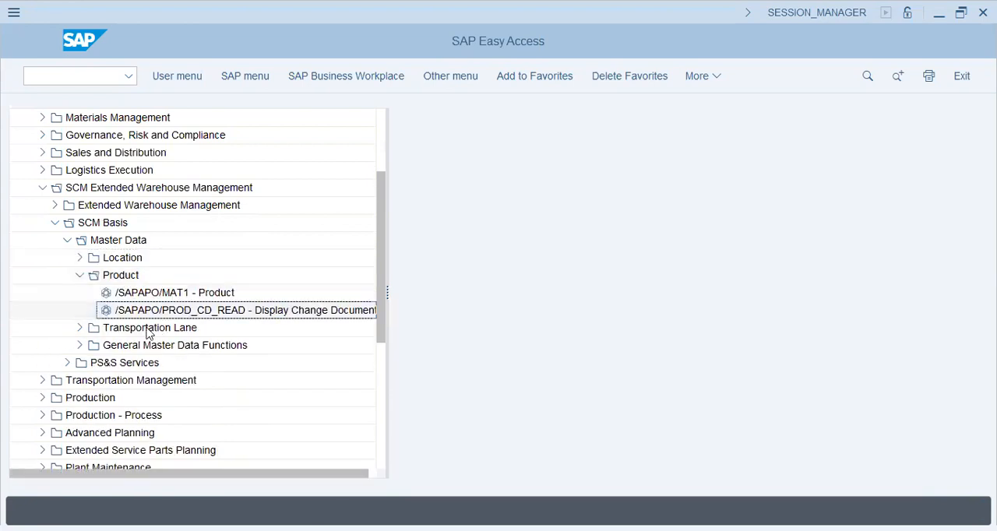
{"action": "left_click", "coordinate": [80, 276]}
- Examine the transactions under Transportation Lane and General Master Data Functions in the SCM Basis master data, collapsing both folders again
{"action": "left_click", "coordinate": [79, 293]}
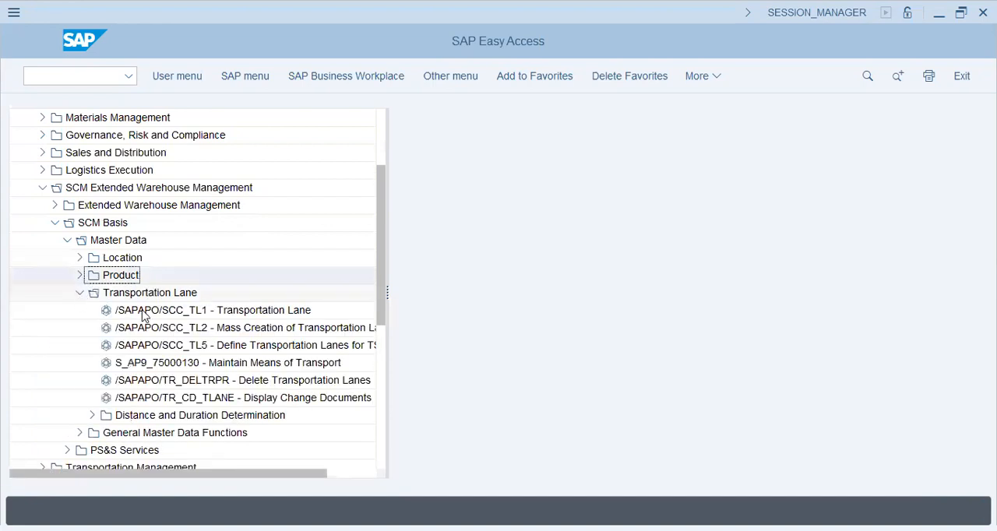
{"action": "left_click", "coordinate": [187, 311]}
{"action": "left_click", "coordinate": [200, 327]}
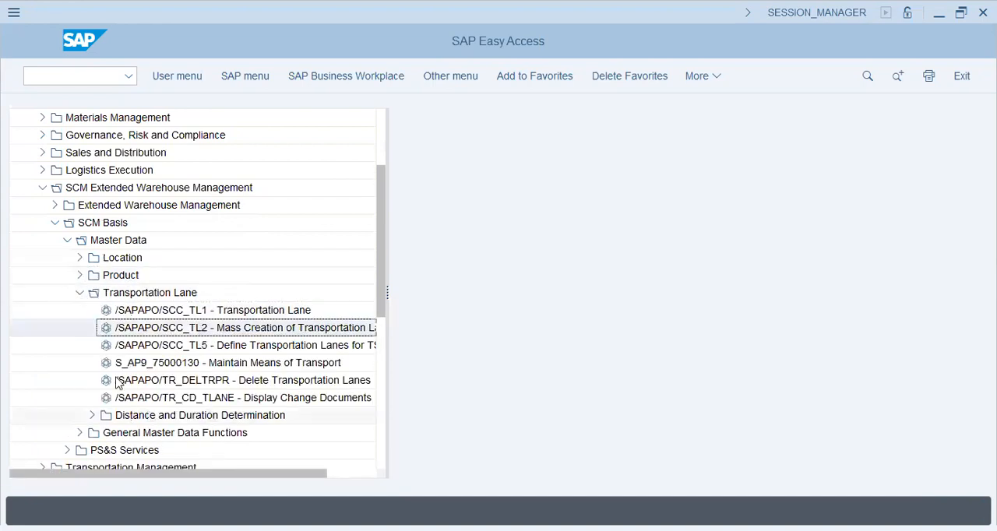
{"action": "left_click", "coordinate": [79, 294]}
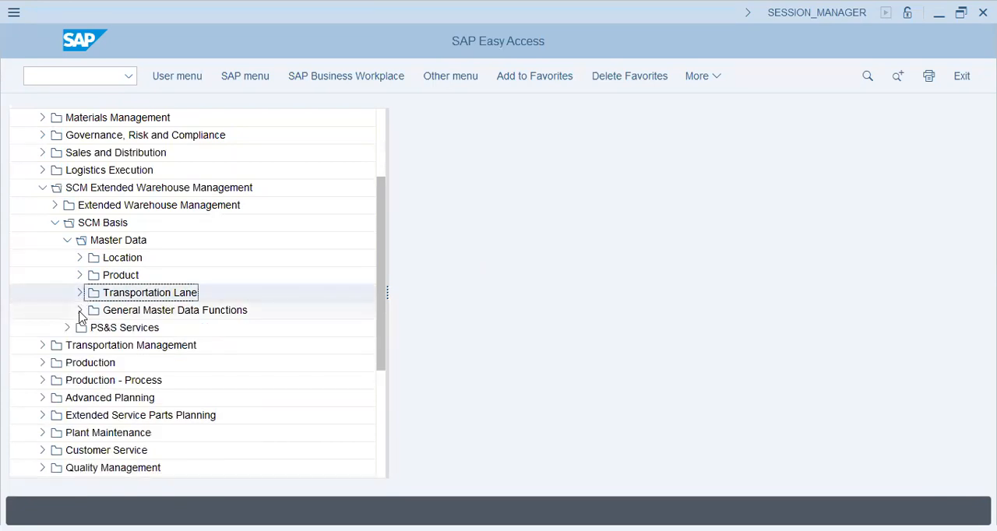
{"action": "left_click", "coordinate": [79, 310]}
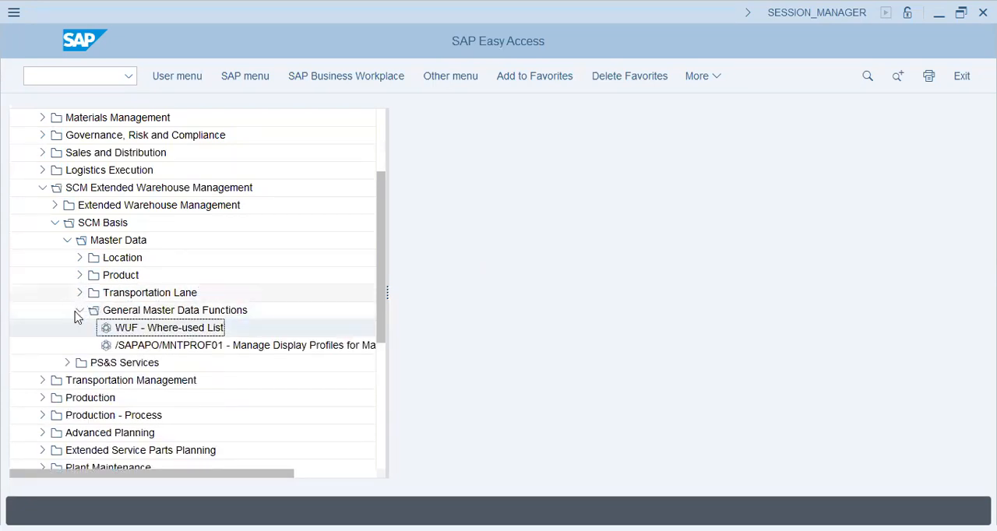
{"action": "left_click", "coordinate": [80, 311]}
- Expand PS&S Services to Dangerous Goods Management and view the Dangerous Goods Master transactions, collapsing the Dangerous Goods Master folder again
{"action": "left_click", "coordinate": [68, 328]}
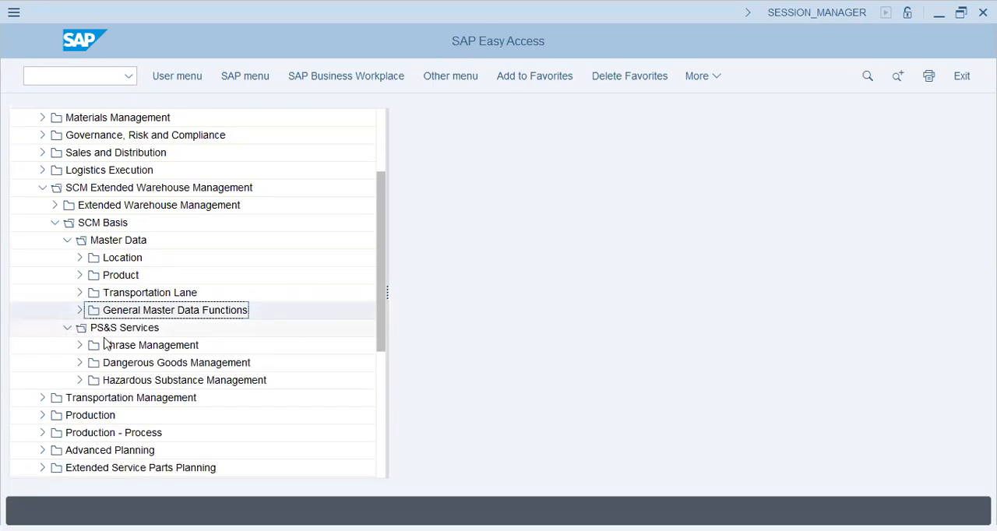
{"action": "left_click", "coordinate": [125, 350]}
{"action": "left_click", "coordinate": [166, 366]}
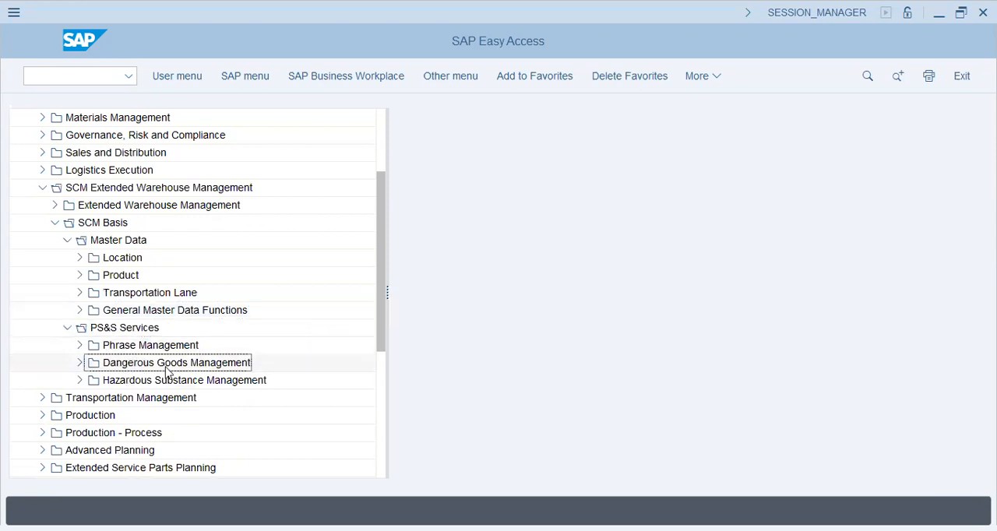
{"action": "left_click", "coordinate": [79, 363]}
{"action": "left_click", "coordinate": [198, 381]}
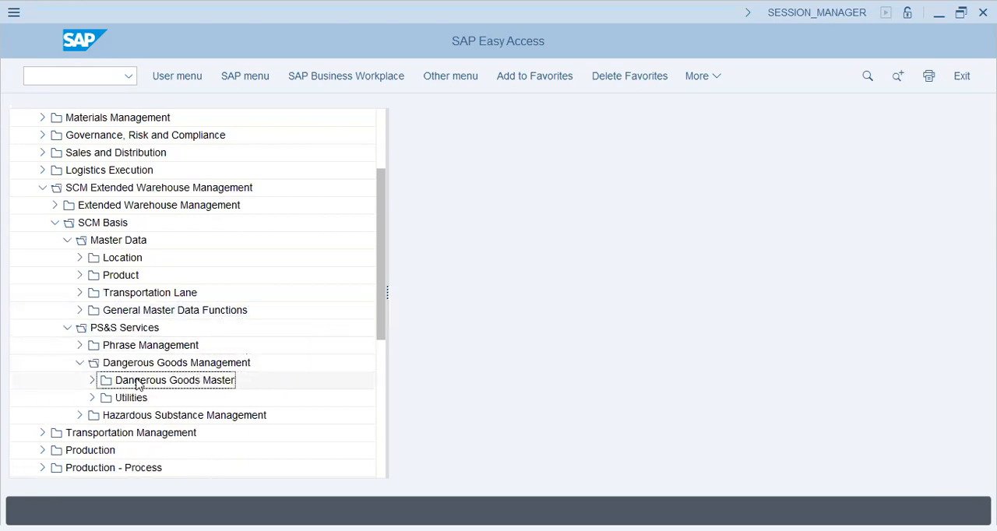
{"action": "left_click", "coordinate": [91, 381]}
{"action": "left_click", "coordinate": [165, 398]}
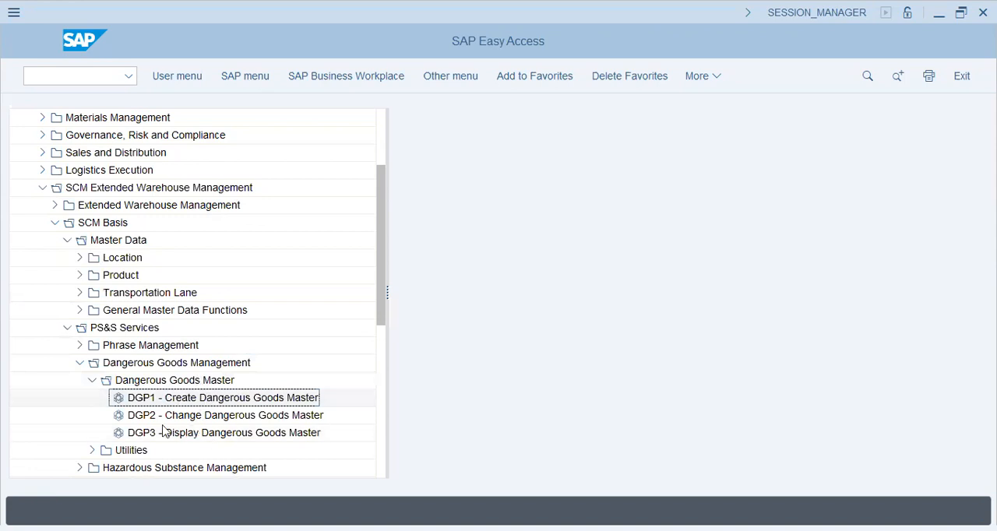
{"action": "left_click", "coordinate": [92, 380]}
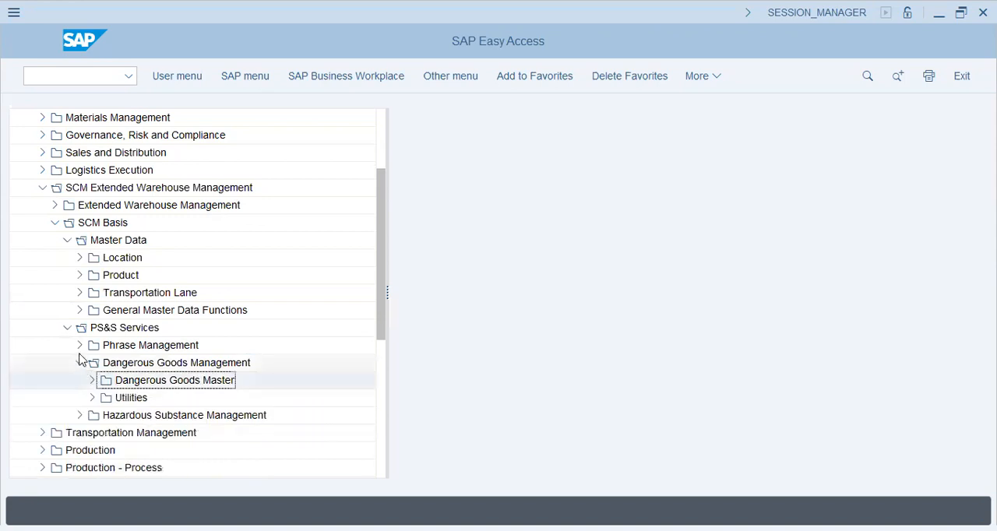
- View the change document and import log transactions in the Dangerous Goods Management Utilities, collapsing both folders again
{"action": "left_click", "coordinate": [80, 363]}
{"action": "left_click", "coordinate": [80, 363]}
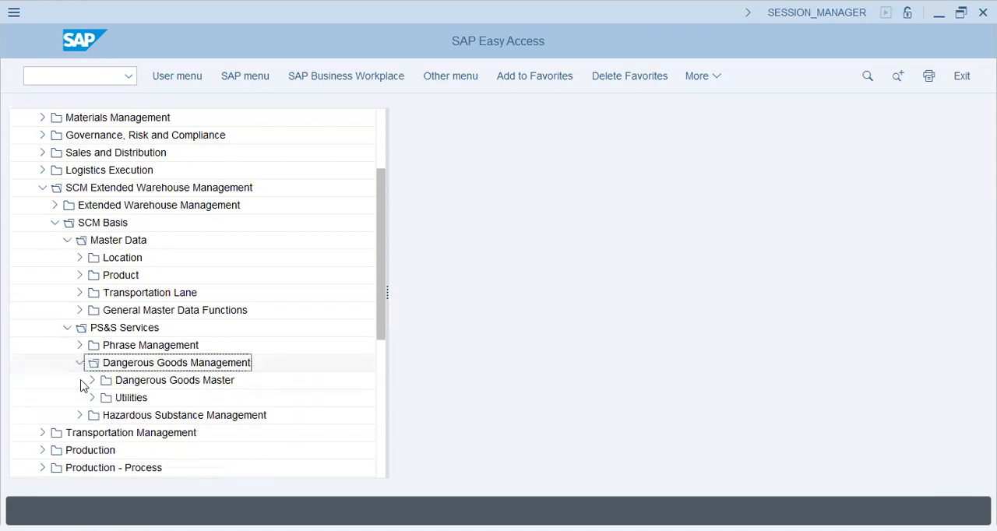
{"action": "left_click", "coordinate": [92, 398]}
{"action": "left_click", "coordinate": [162, 416]}
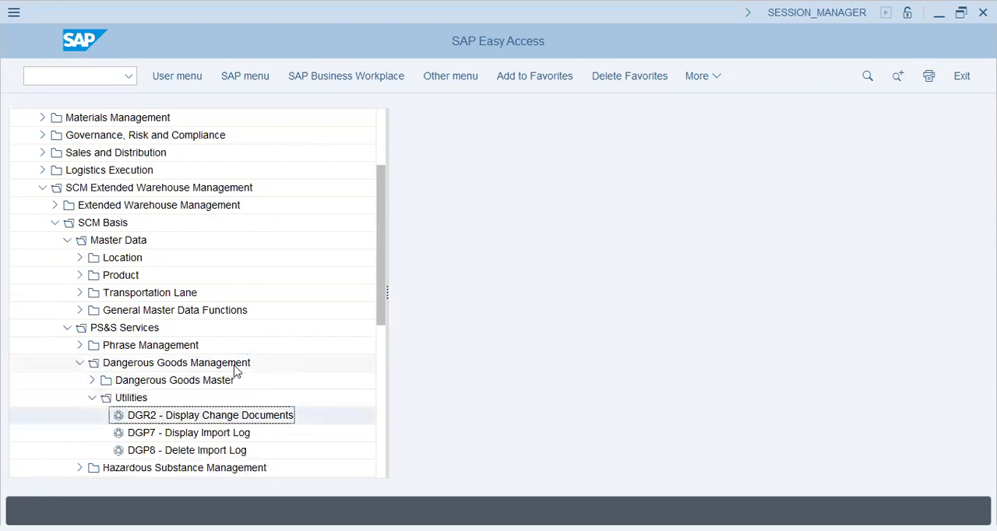
{"action": "scroll", "coordinate": [236, 372], "scroll_direction": "down", "scroll_amount": 1}
{"action": "left_click", "coordinate": [204, 397]}
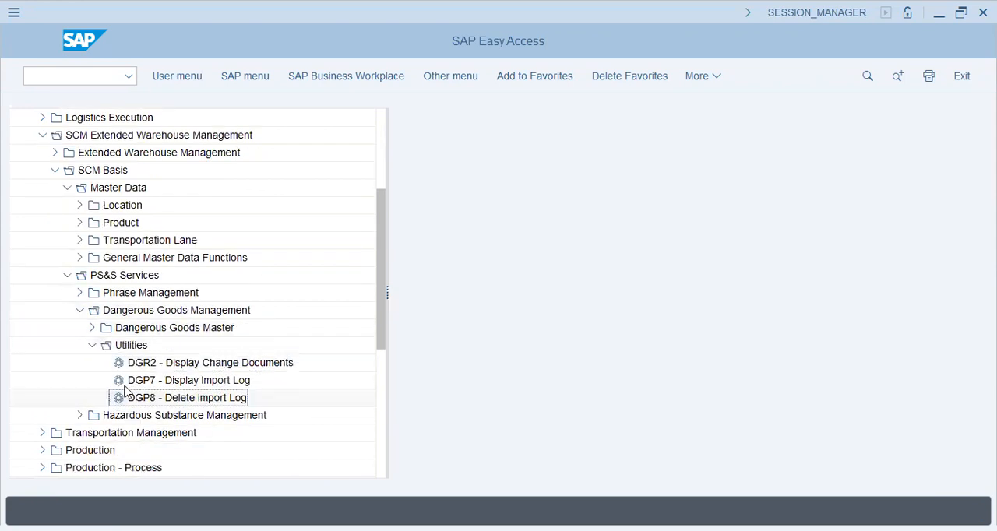
{"action": "left_click", "coordinate": [92, 345]}
{"action": "left_click", "coordinate": [80, 310]}
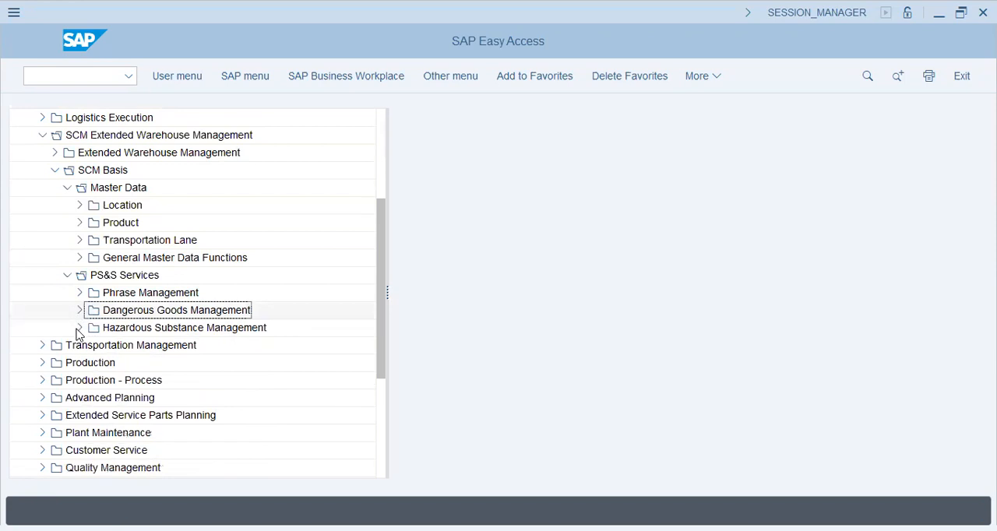
- Look at the Hazardous Substance Master transaction under Hazardous Substance Management and collapse PS&S Services
{"action": "left_click", "coordinate": [79, 328]}
{"action": "left_click", "coordinate": [91, 348]}
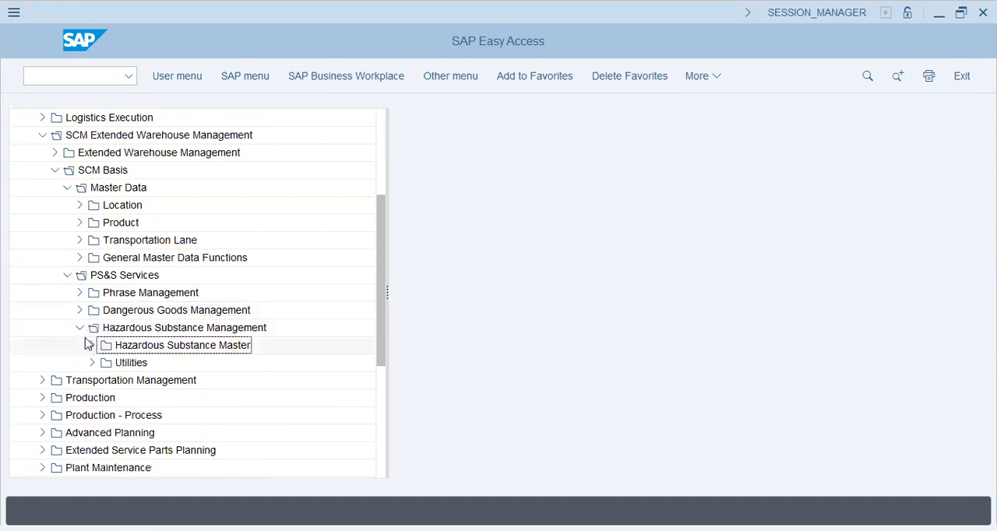
{"action": "left_click", "coordinate": [184, 365]}
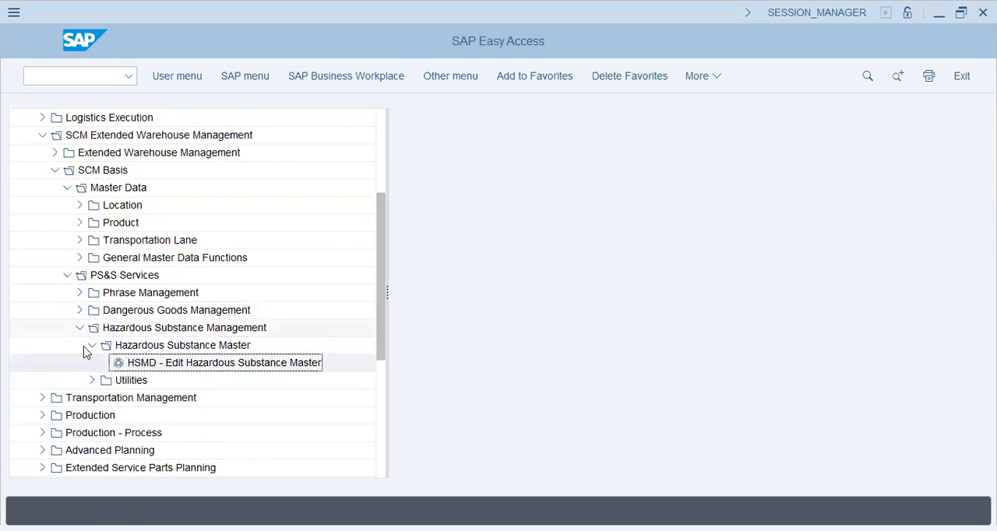
{"action": "left_click", "coordinate": [92, 345]}
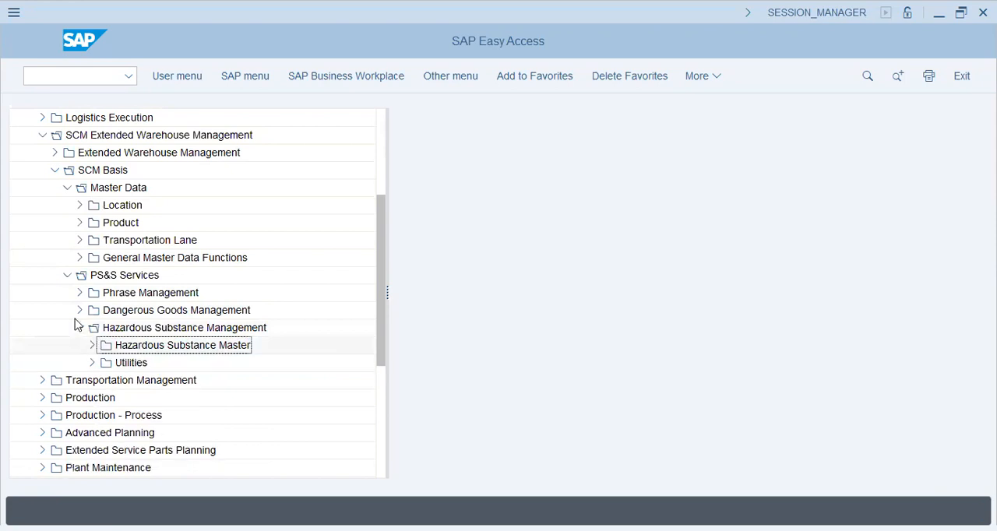
{"action": "left_click", "coordinate": [66, 277]}
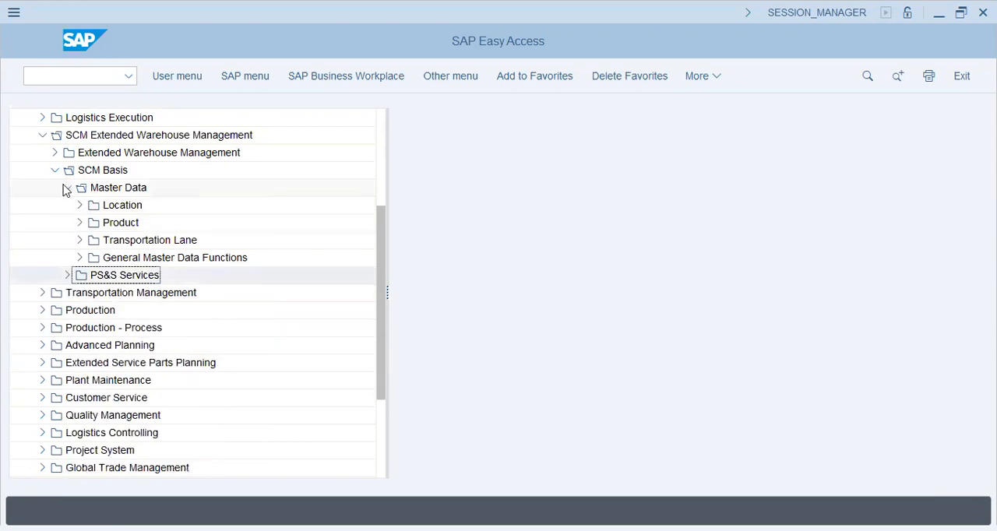
- Collapse SCM Basis, expand Extended Warehouse Management, and look through its Monitoring folder, collapsing that folder again
{"action": "left_click", "coordinate": [66, 187]}
{"action": "left_click", "coordinate": [54, 170]}
{"action": "left_click", "coordinate": [55, 153]}
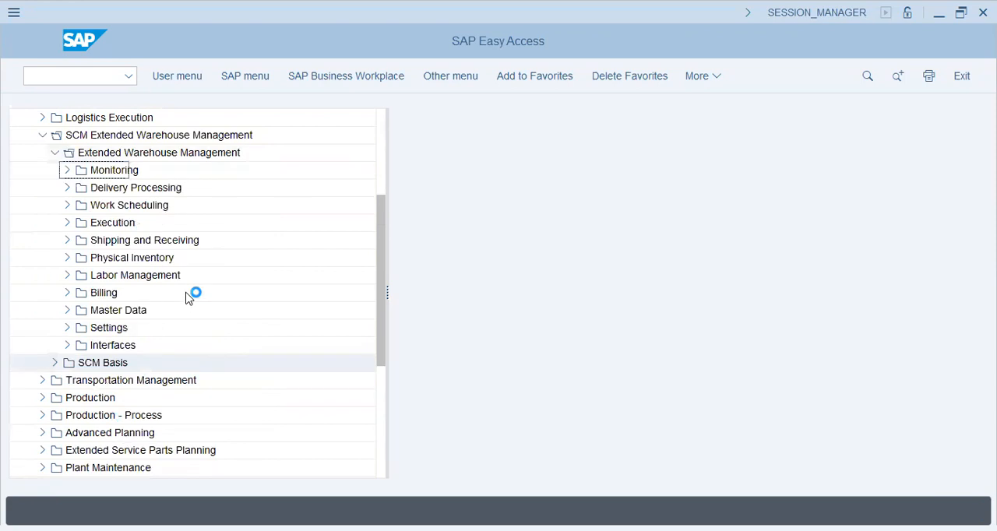
{"action": "left_click", "coordinate": [64, 362]}
{"action": "left_click", "coordinate": [68, 170]}
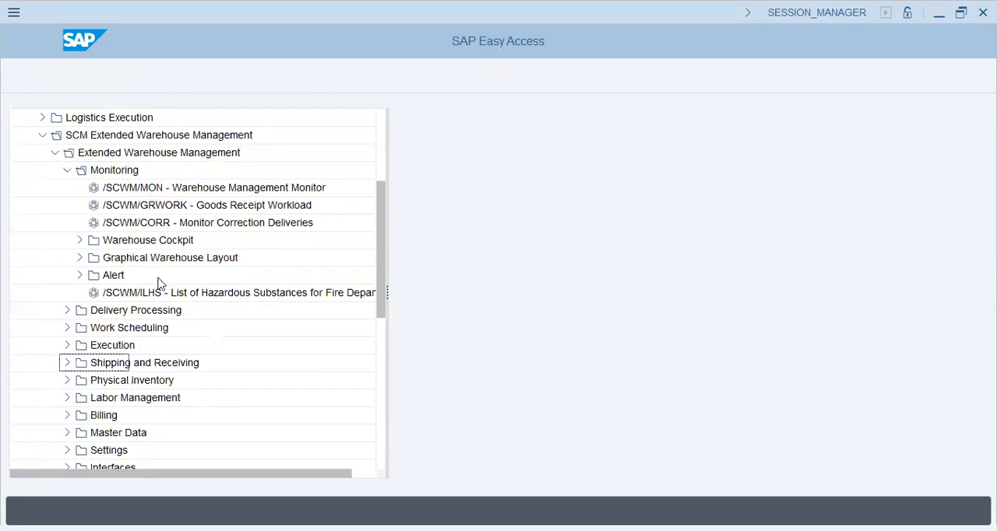
{"action": "left_click", "coordinate": [68, 170]}
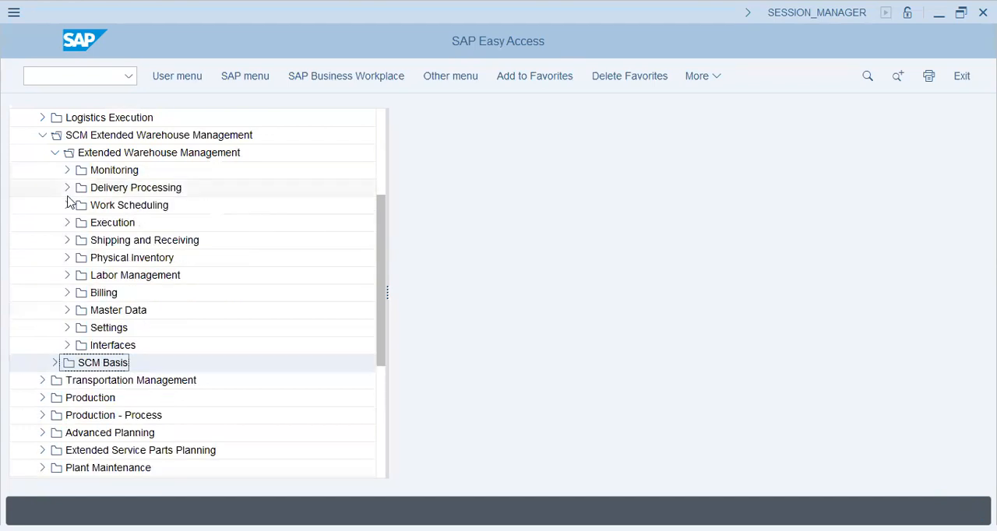
- Review the Work Scheduling folder, including Wave Management and Create Warehouse Task Without Reference, and collapse it again
{"action": "left_click", "coordinate": [67, 205]}
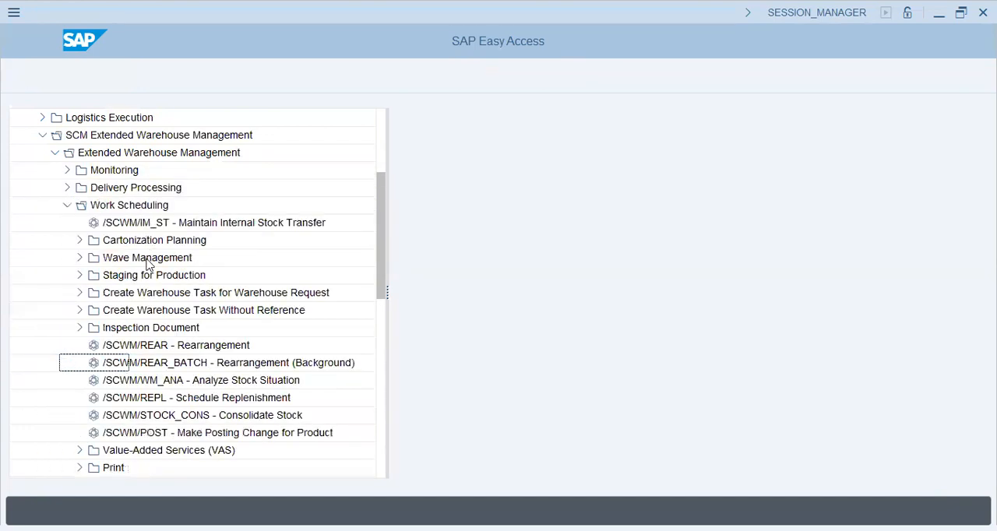
{"action": "left_click", "coordinate": [153, 260]}
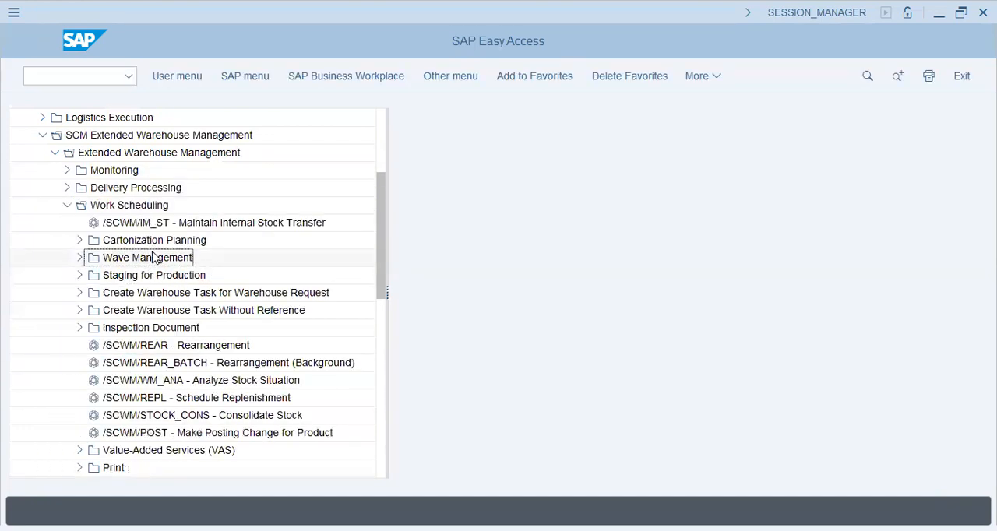
{"action": "left_click", "coordinate": [152, 313]}
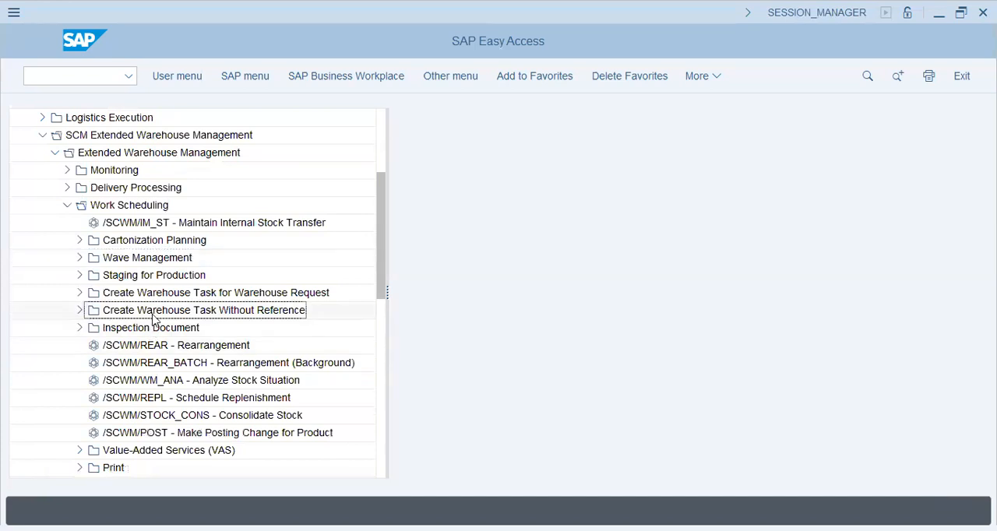
{"action": "left_click", "coordinate": [67, 205]}
- Look through the Shipping and Receiving and Billing folders of Extended Warehouse Management, collapsing each again
{"action": "left_click", "coordinate": [67, 241]}
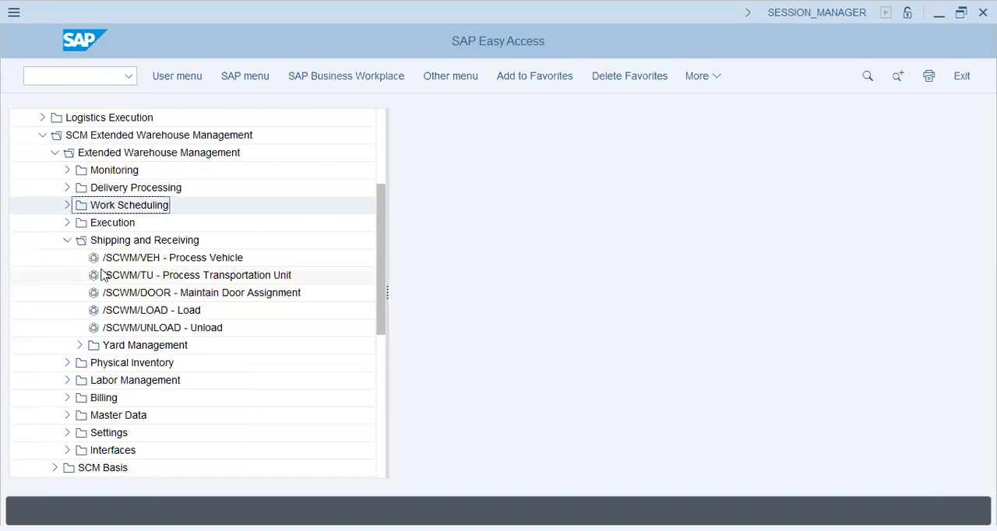
{"action": "left_click", "coordinate": [66, 242]}
{"action": "left_click", "coordinate": [67, 293]}
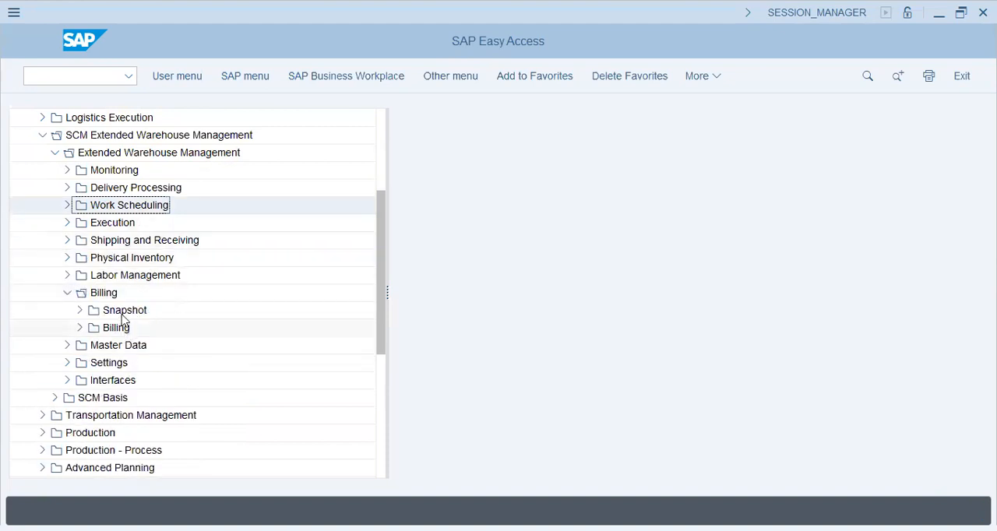
{"action": "left_click", "coordinate": [73, 295]}
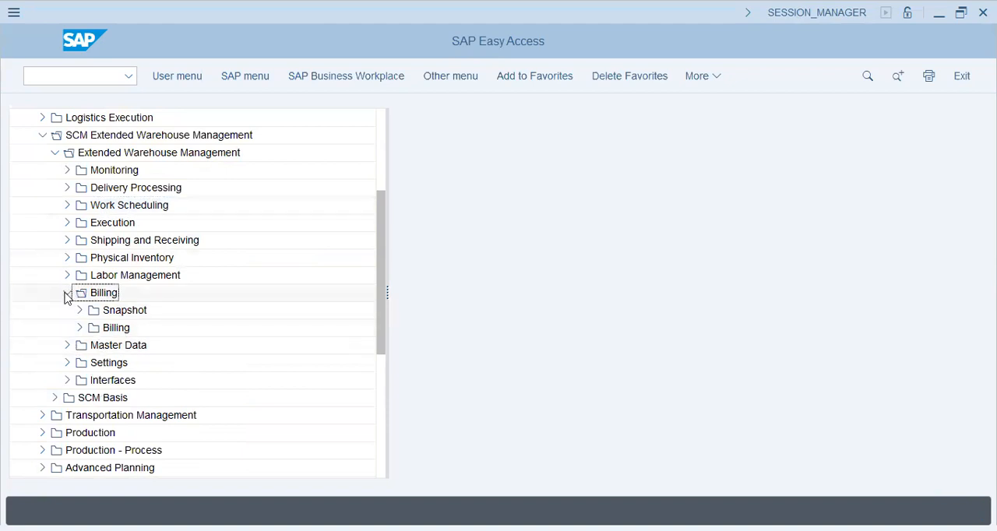
{"action": "left_click", "coordinate": [67, 294]}
- View the Extended Warehouse Management Master Data transactions, including Maintain Supply Chain Unit, and collapse the tree back to SCM Extended Warehouse Management
{"action": "left_click", "coordinate": [67, 310]}
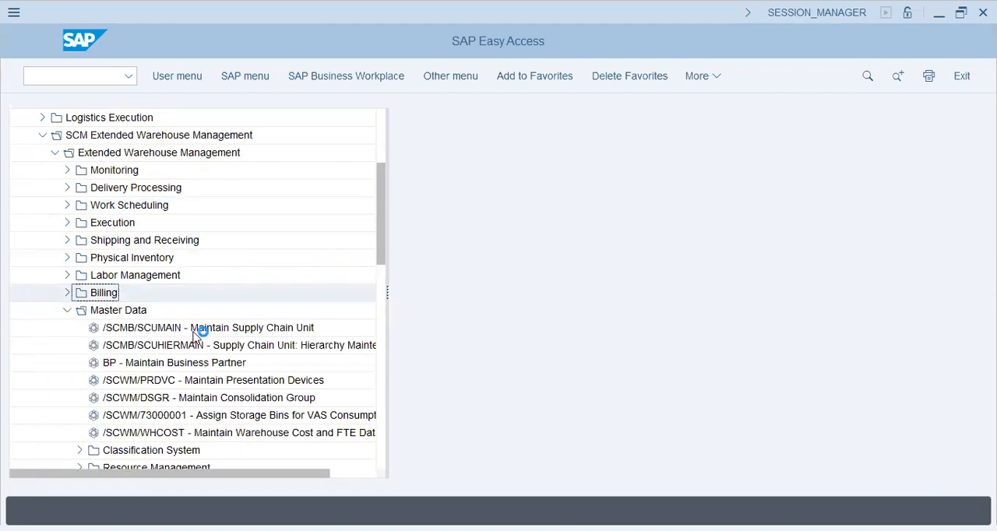
{"action": "left_click", "coordinate": [207, 329]}
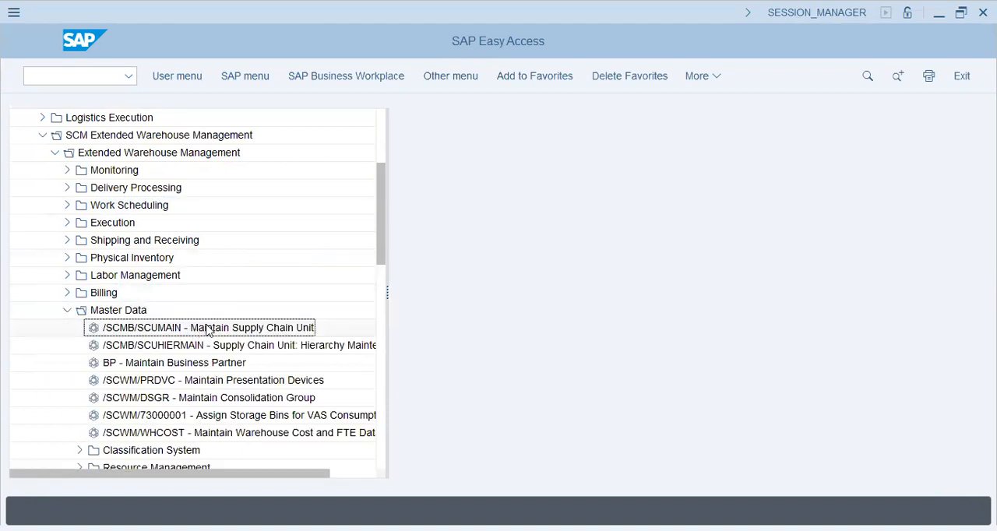
{"action": "left_click", "coordinate": [67, 310]}
{"action": "left_click", "coordinate": [54, 153]}
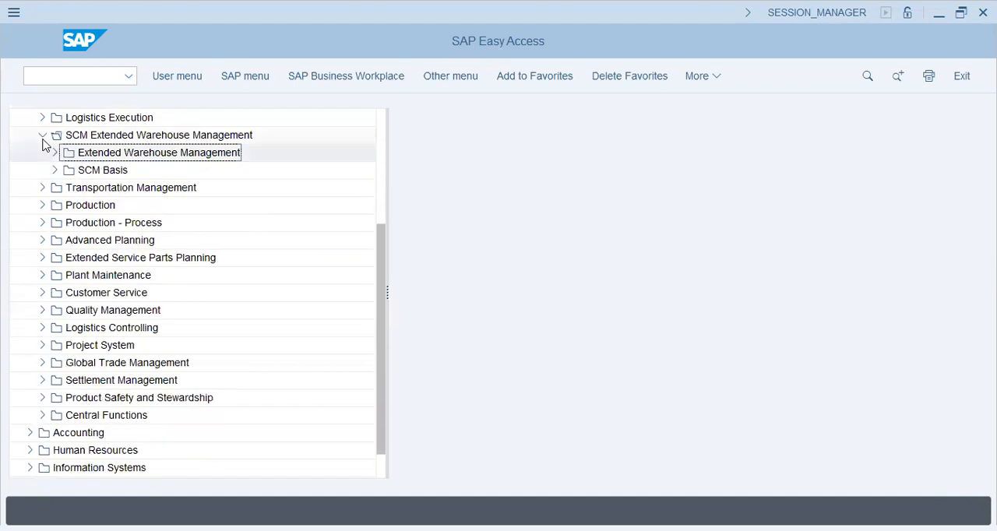
{"action": "left_click", "coordinate": [43, 135]}
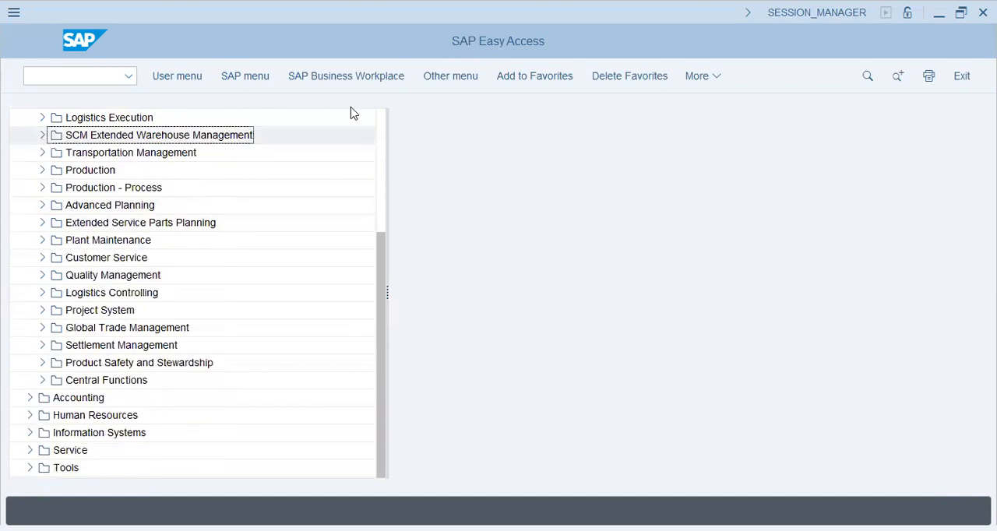